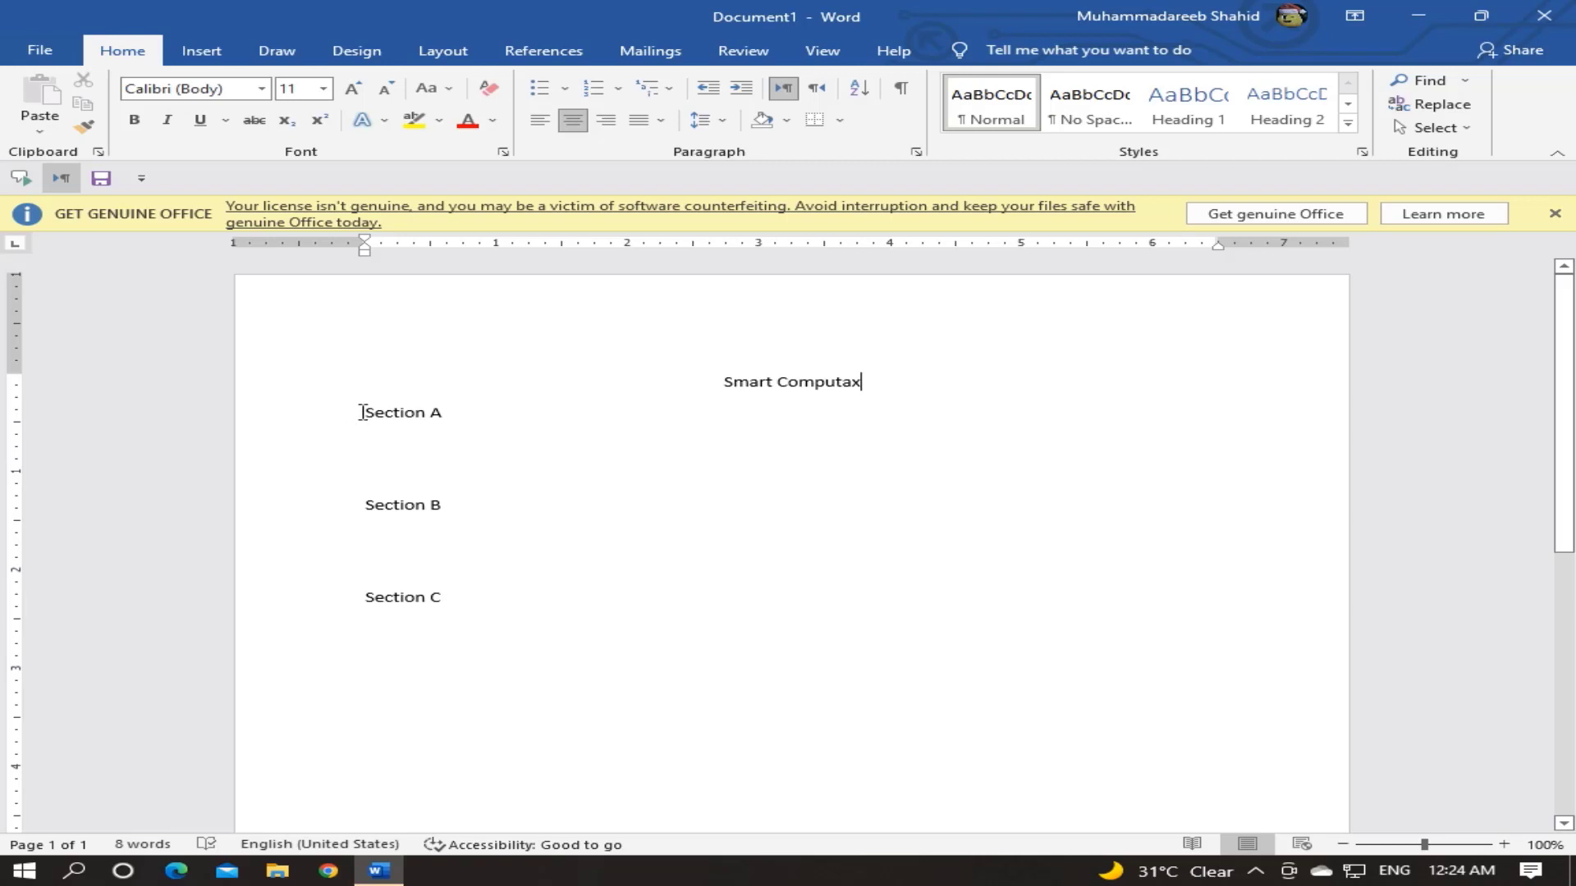
Select the Section A line and give it a blue text outline
{"action": "left_click_drag", "start_coordinate": [365, 413], "coordinate": [451, 416]}
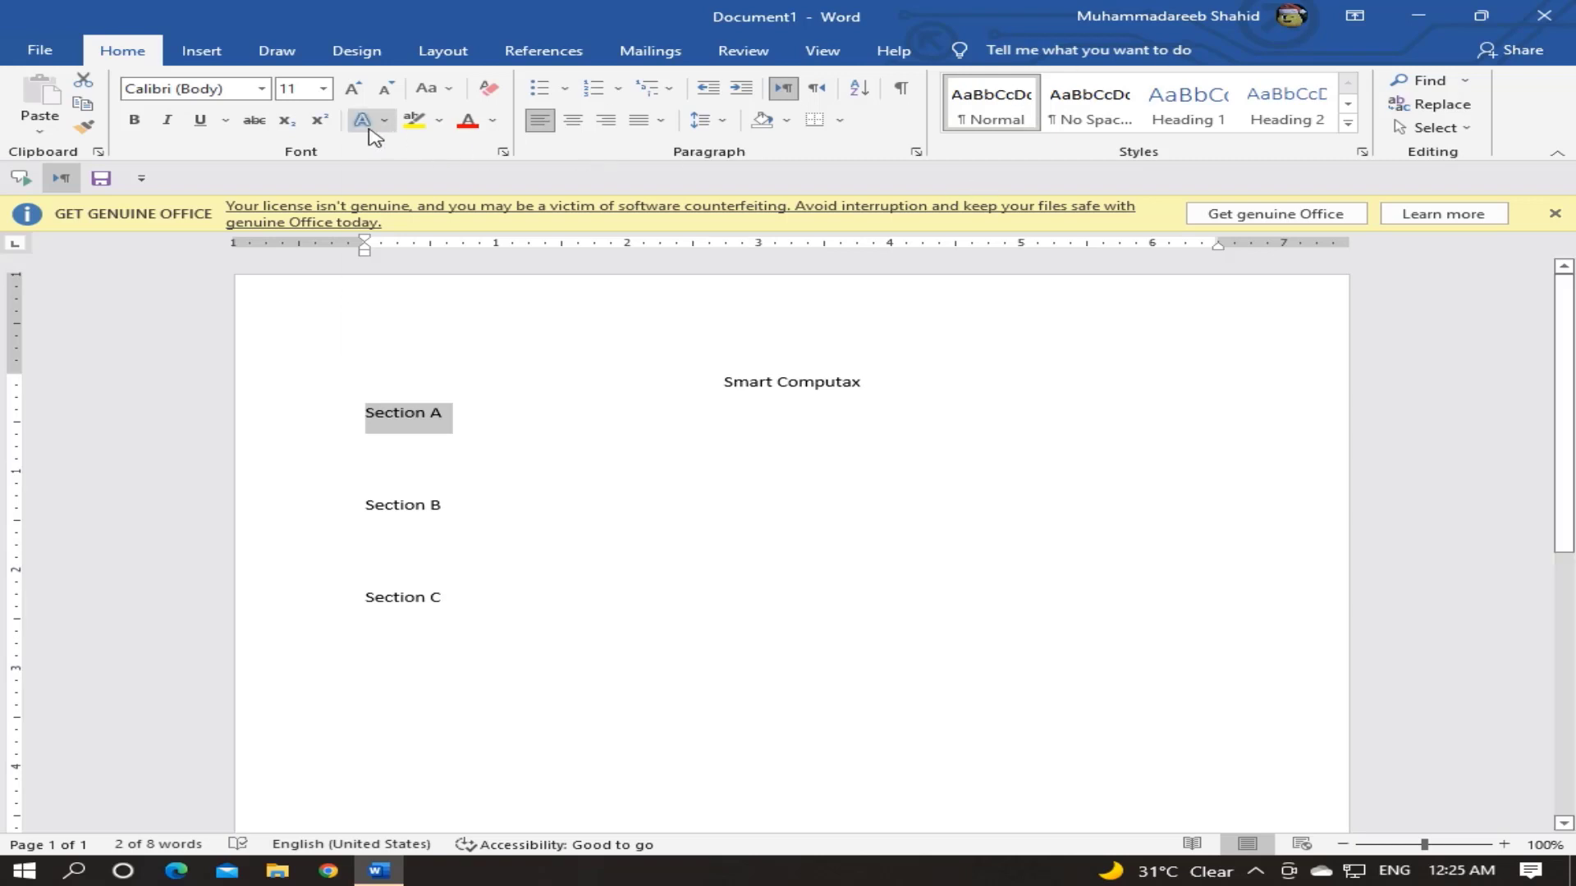
{"action": "left_click", "coordinate": [384, 121]}
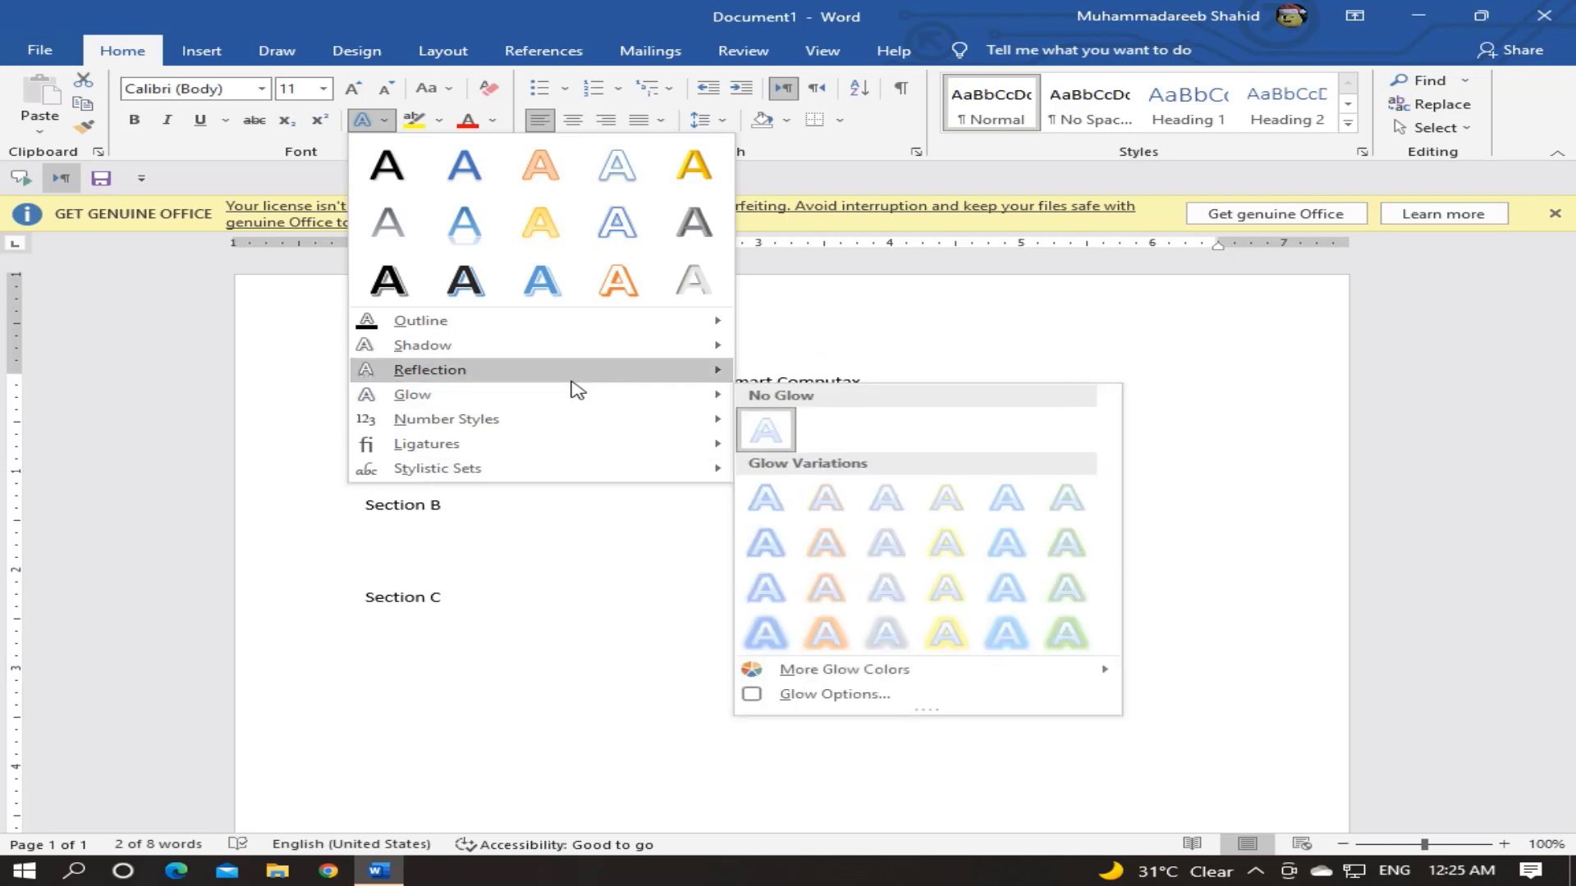
{"action": "mouse_move", "coordinate": [421, 320]}
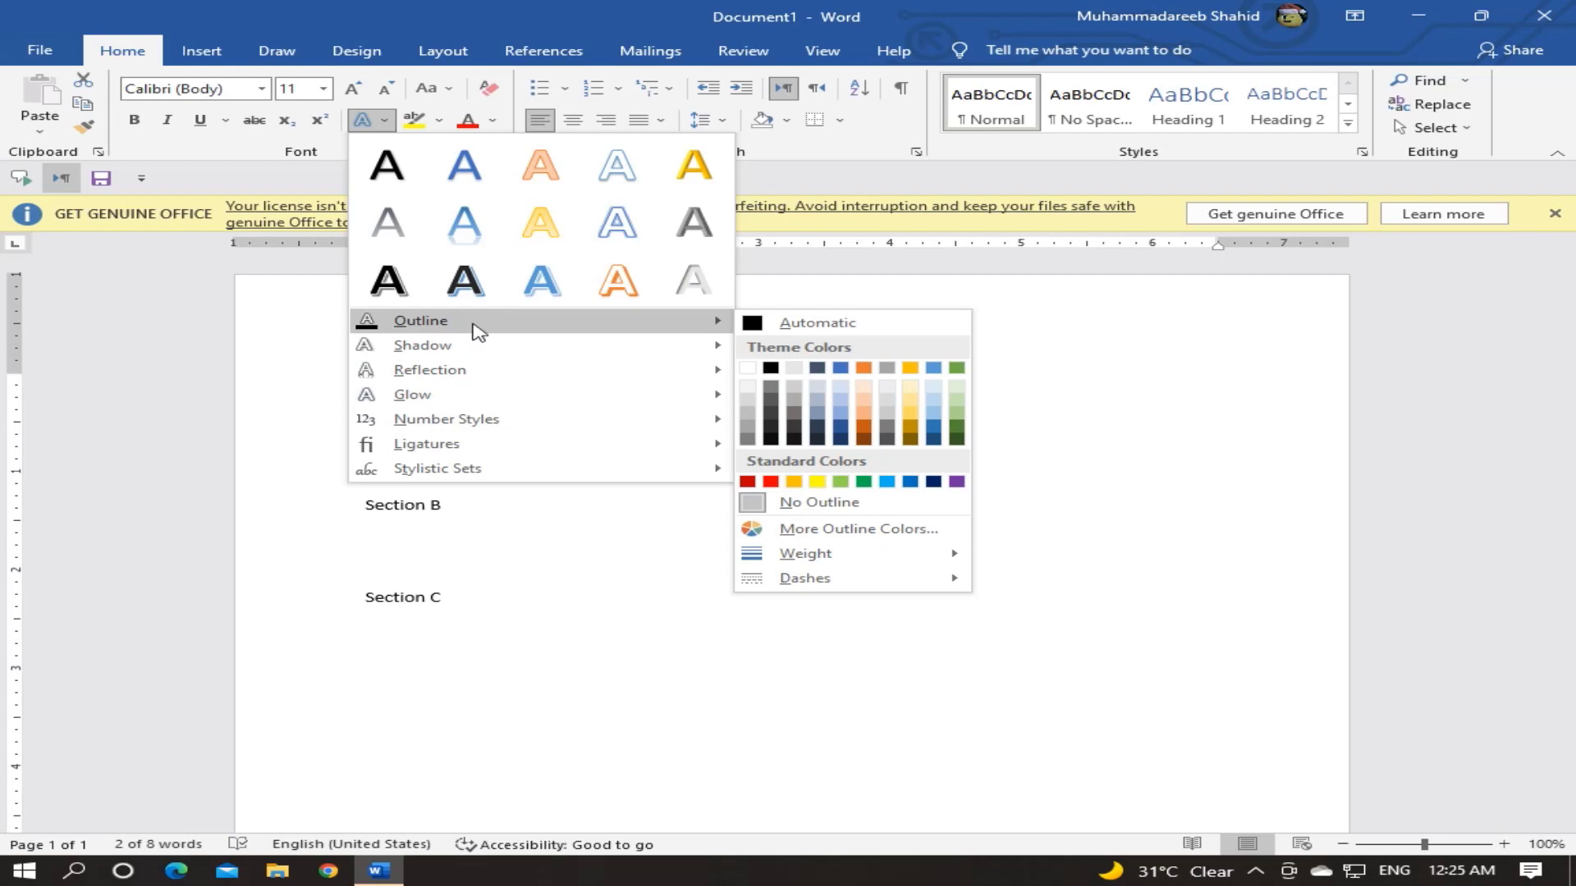
{"action": "left_click", "coordinate": [910, 369]}
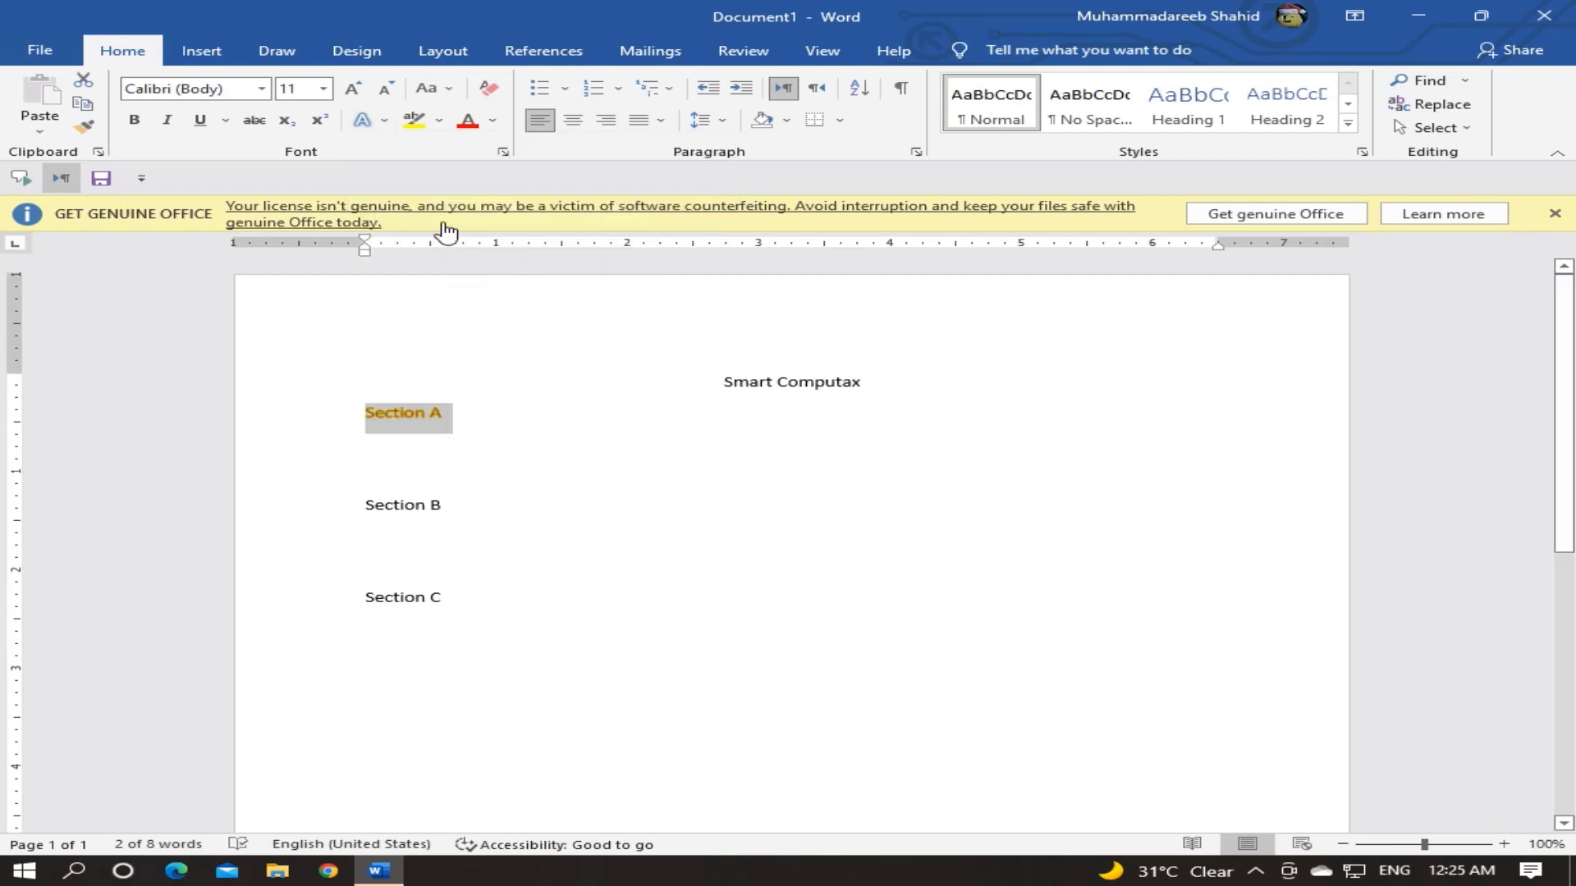
{"action": "left_click", "coordinate": [384, 121]}
{"action": "mouse_move", "coordinate": [420, 320]}
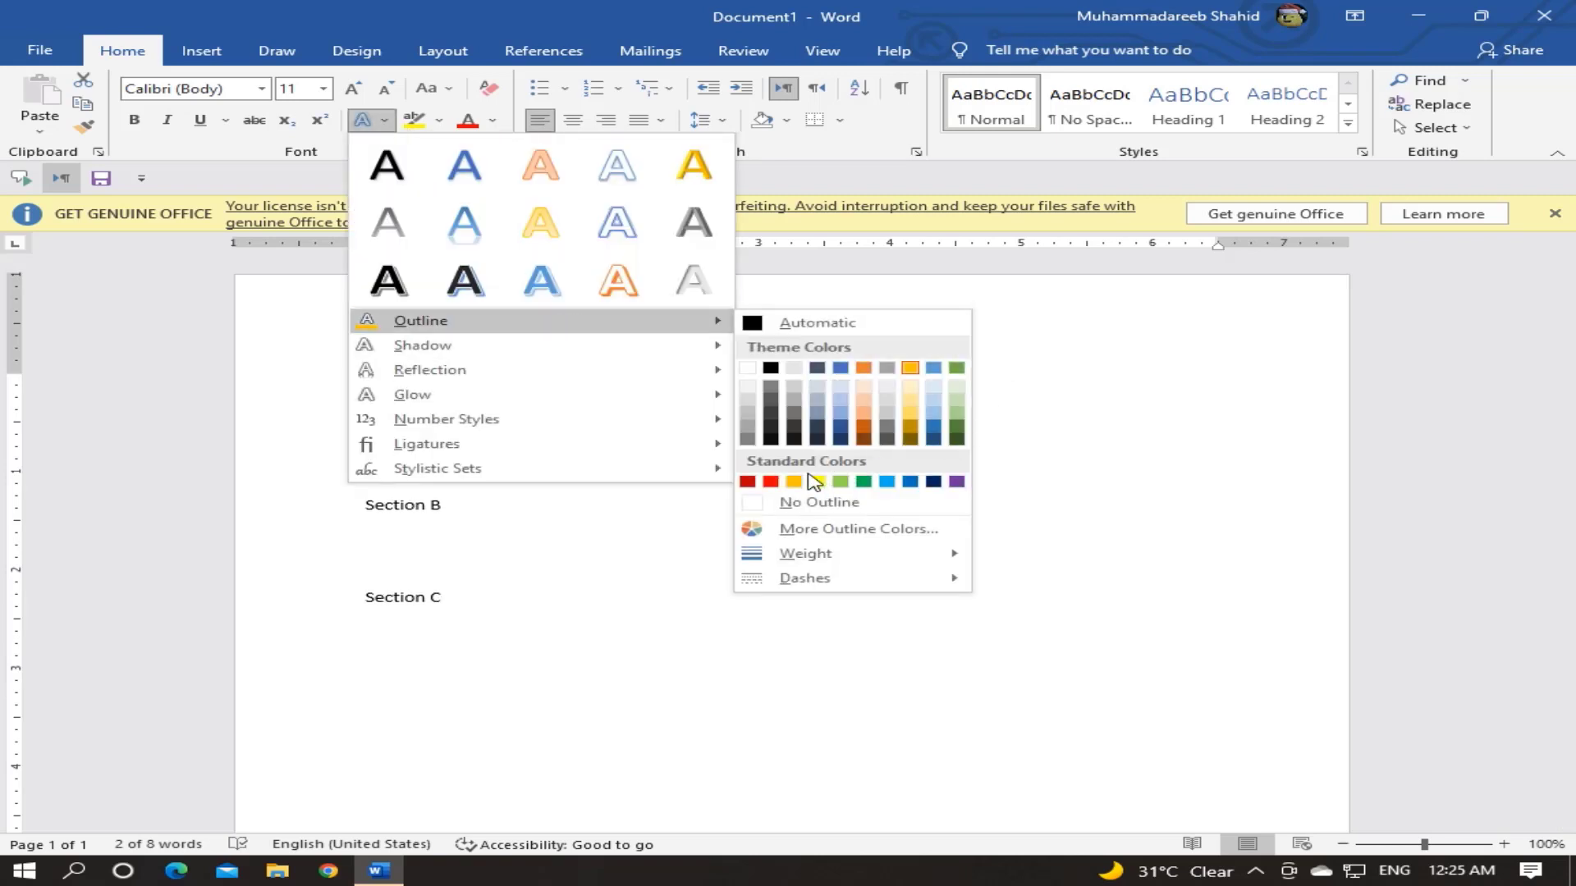
{"action": "left_click", "coordinate": [887, 481]}
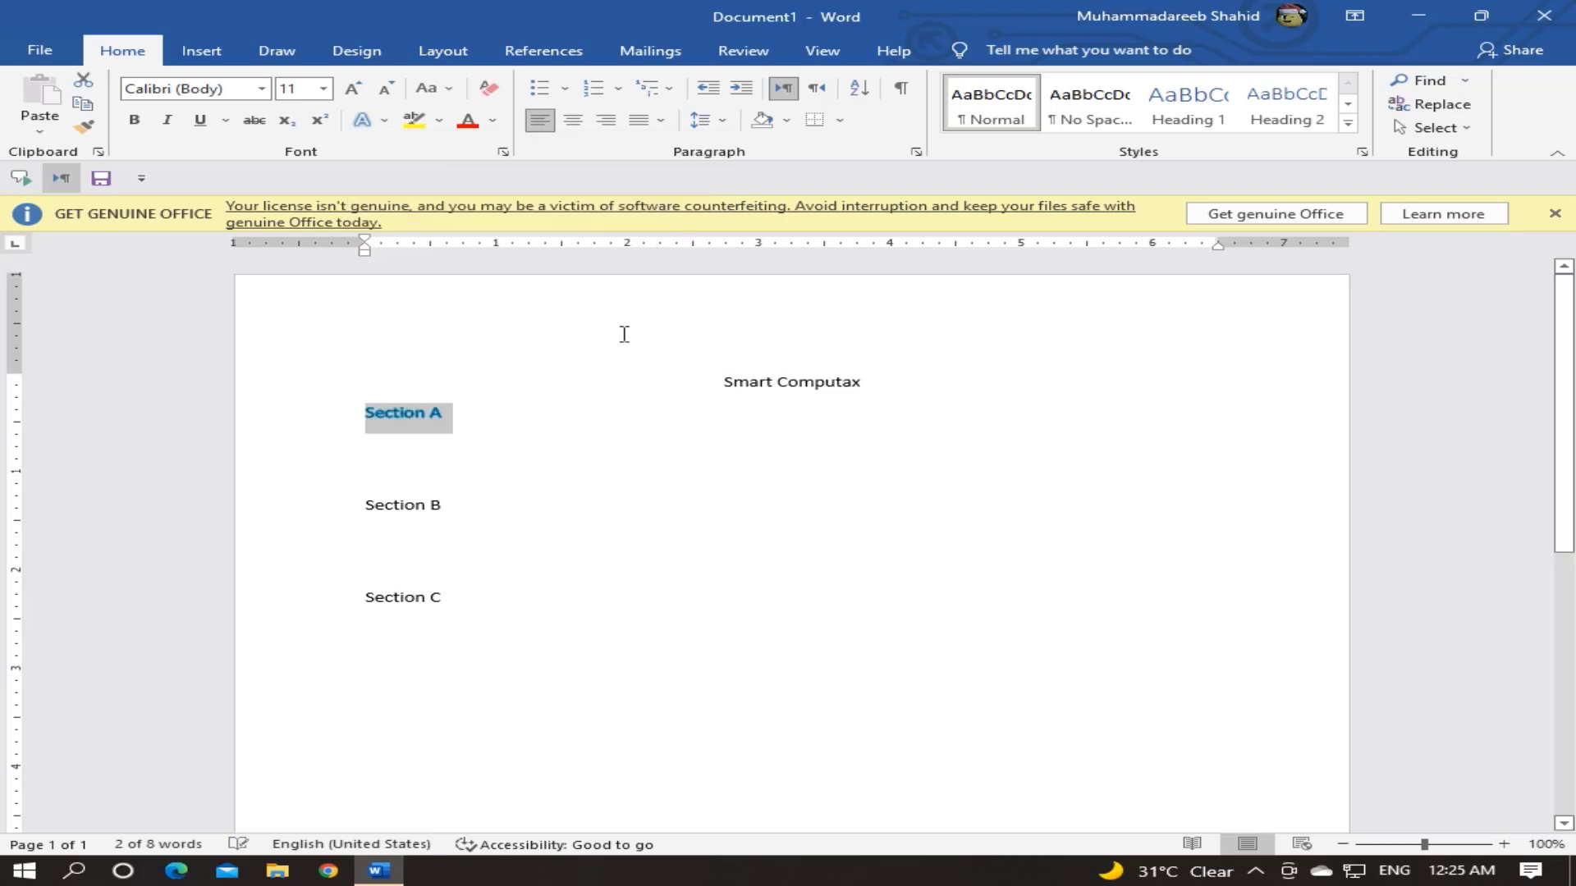
Add a shadow, a glow and a reflection to the Section A text
{"action": "left_click", "coordinate": [386, 123]}
{"action": "mouse_move", "coordinate": [422, 344]}
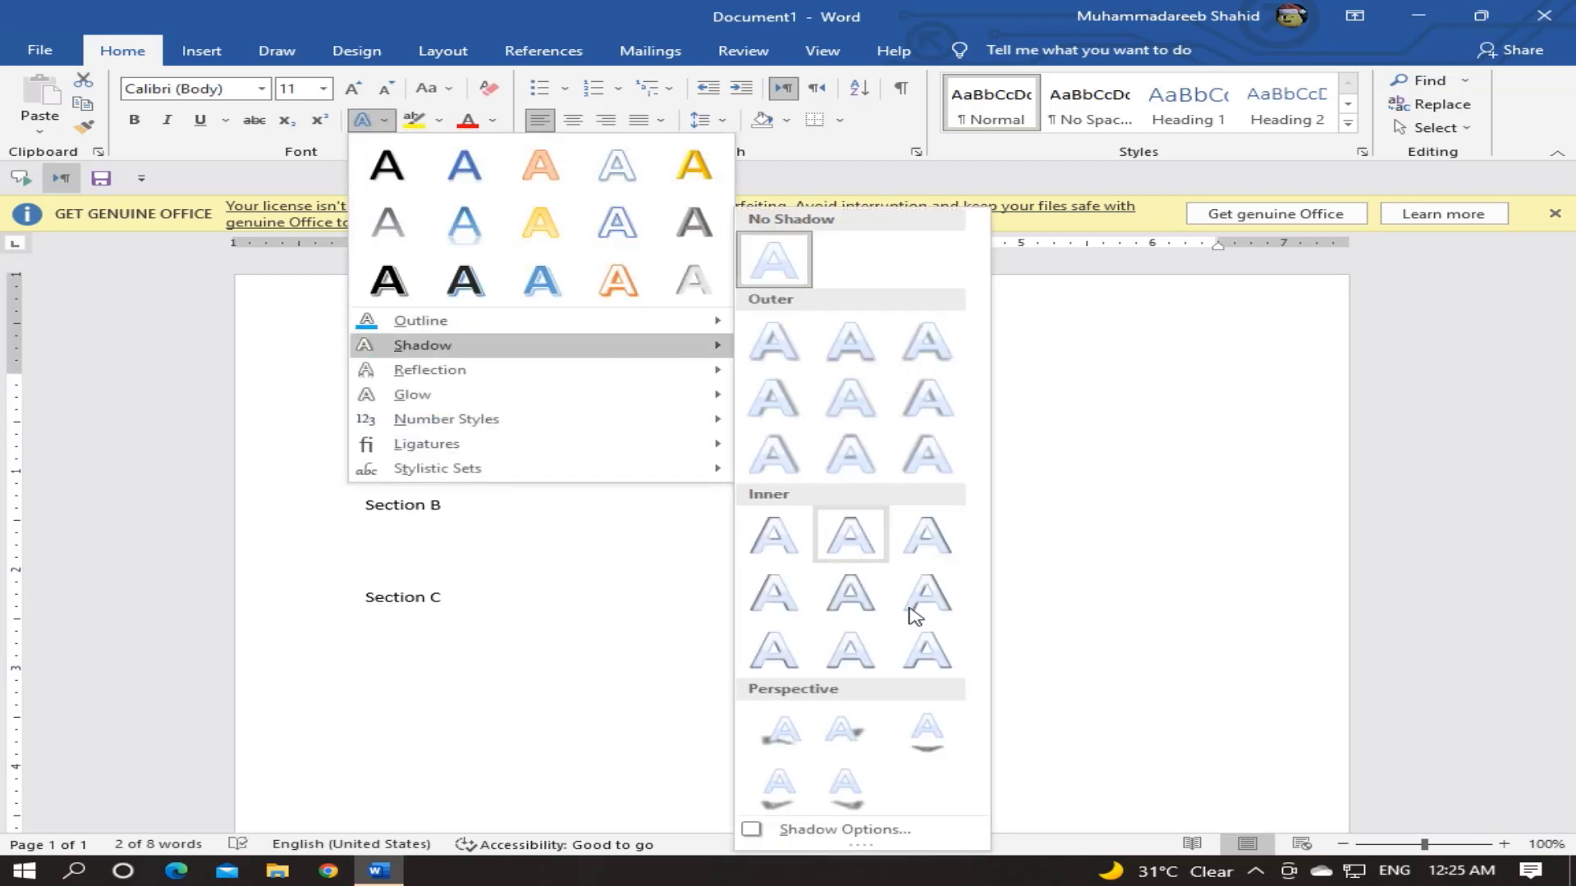
{"action": "left_click", "coordinate": [850, 730]}
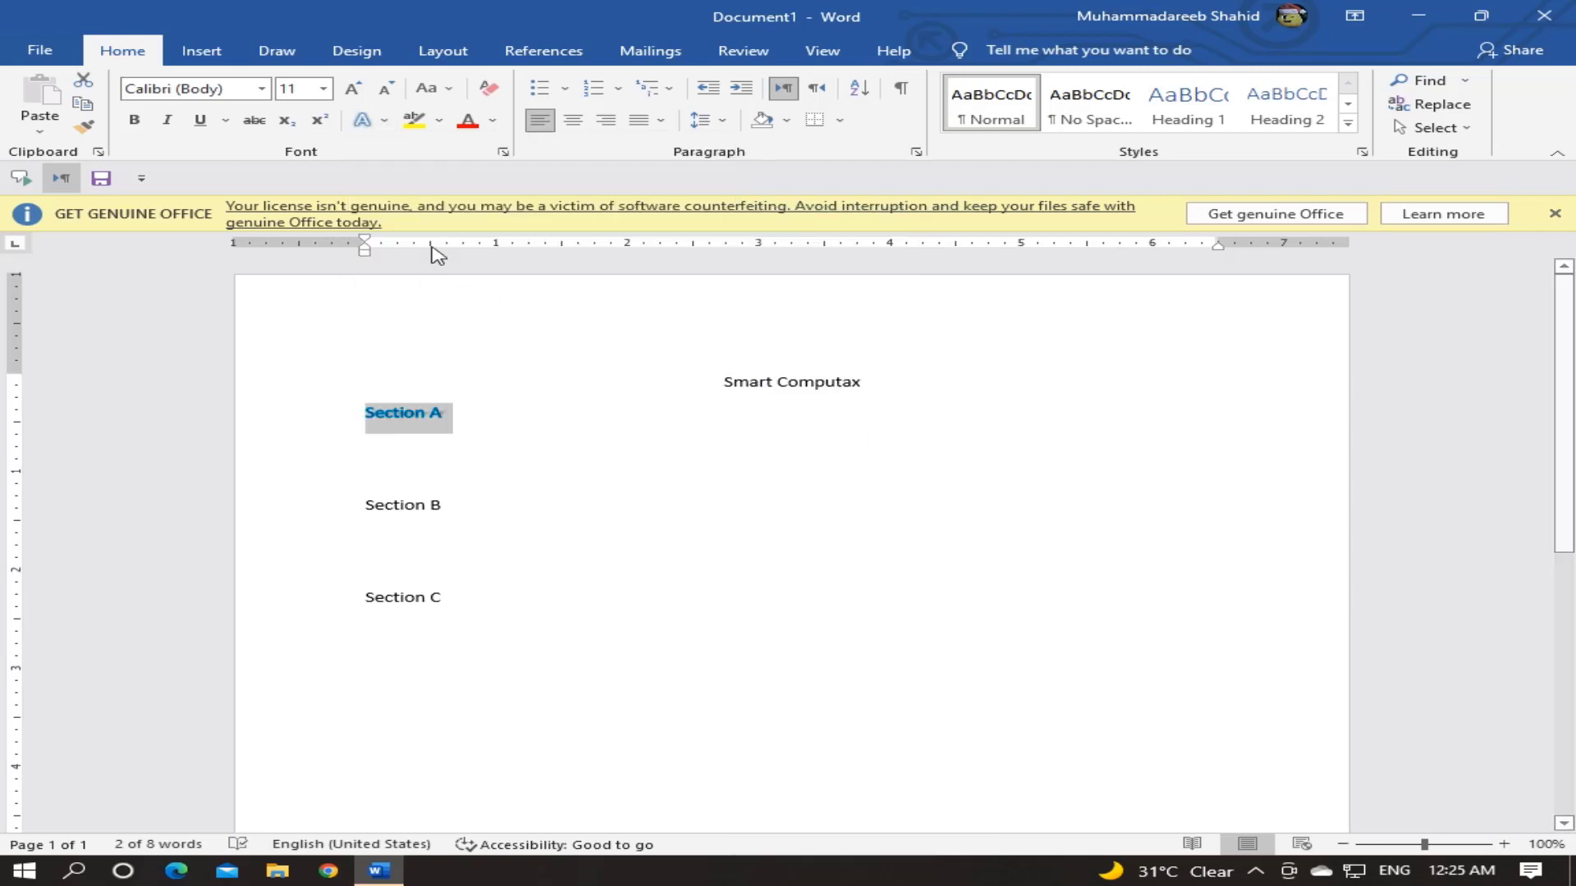
{"action": "left_click", "coordinate": [385, 122]}
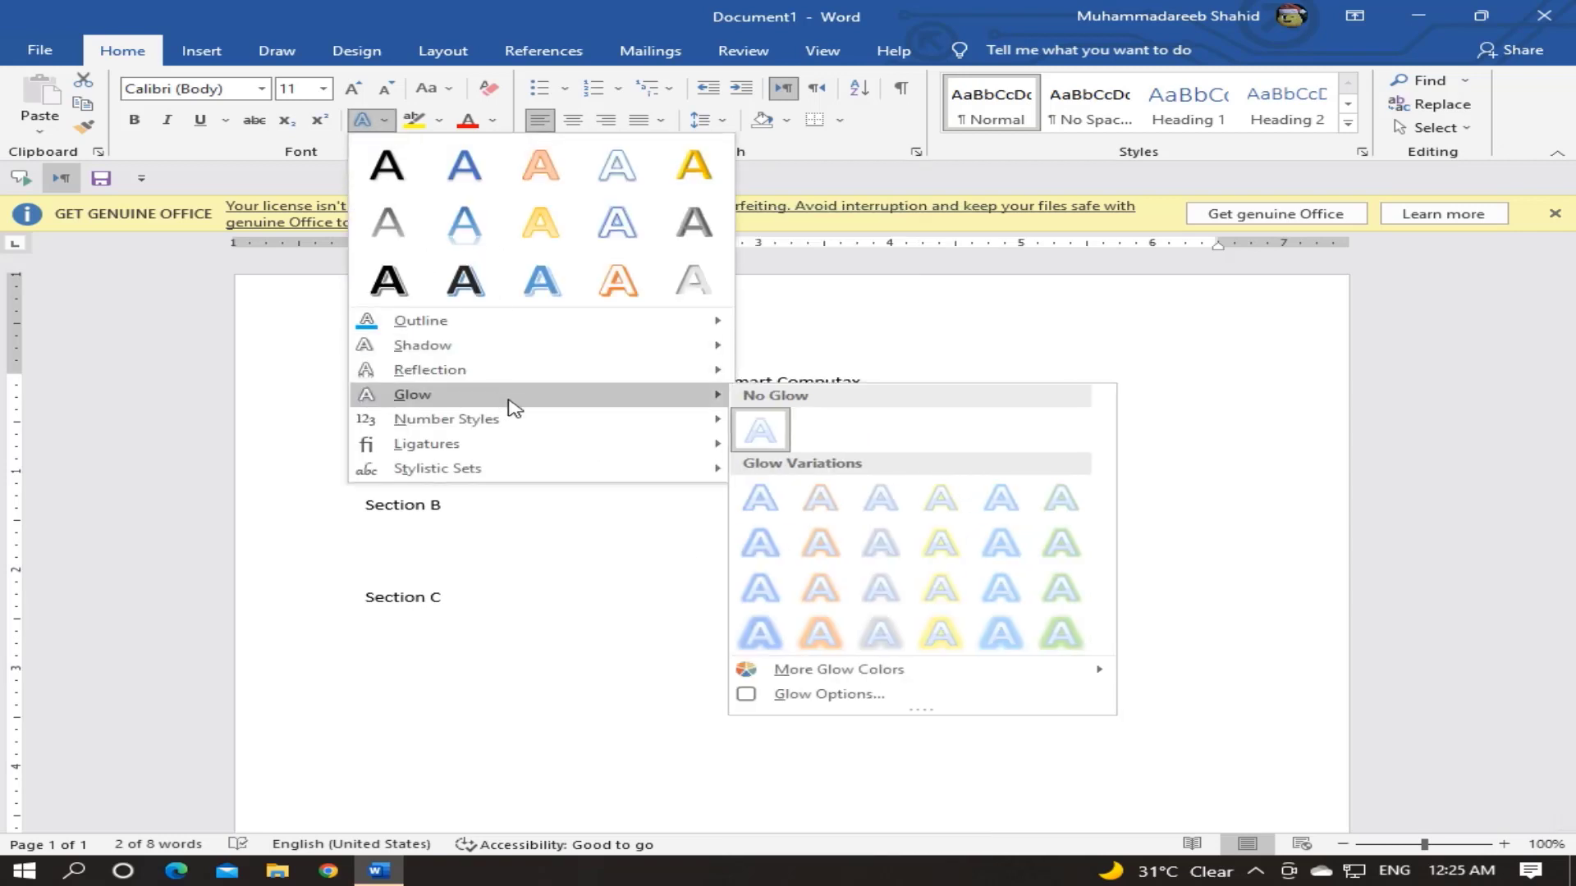
{"action": "left_click", "coordinate": [948, 544]}
{"action": "left_click", "coordinate": [384, 122]}
{"action": "mouse_move", "coordinate": [430, 370]}
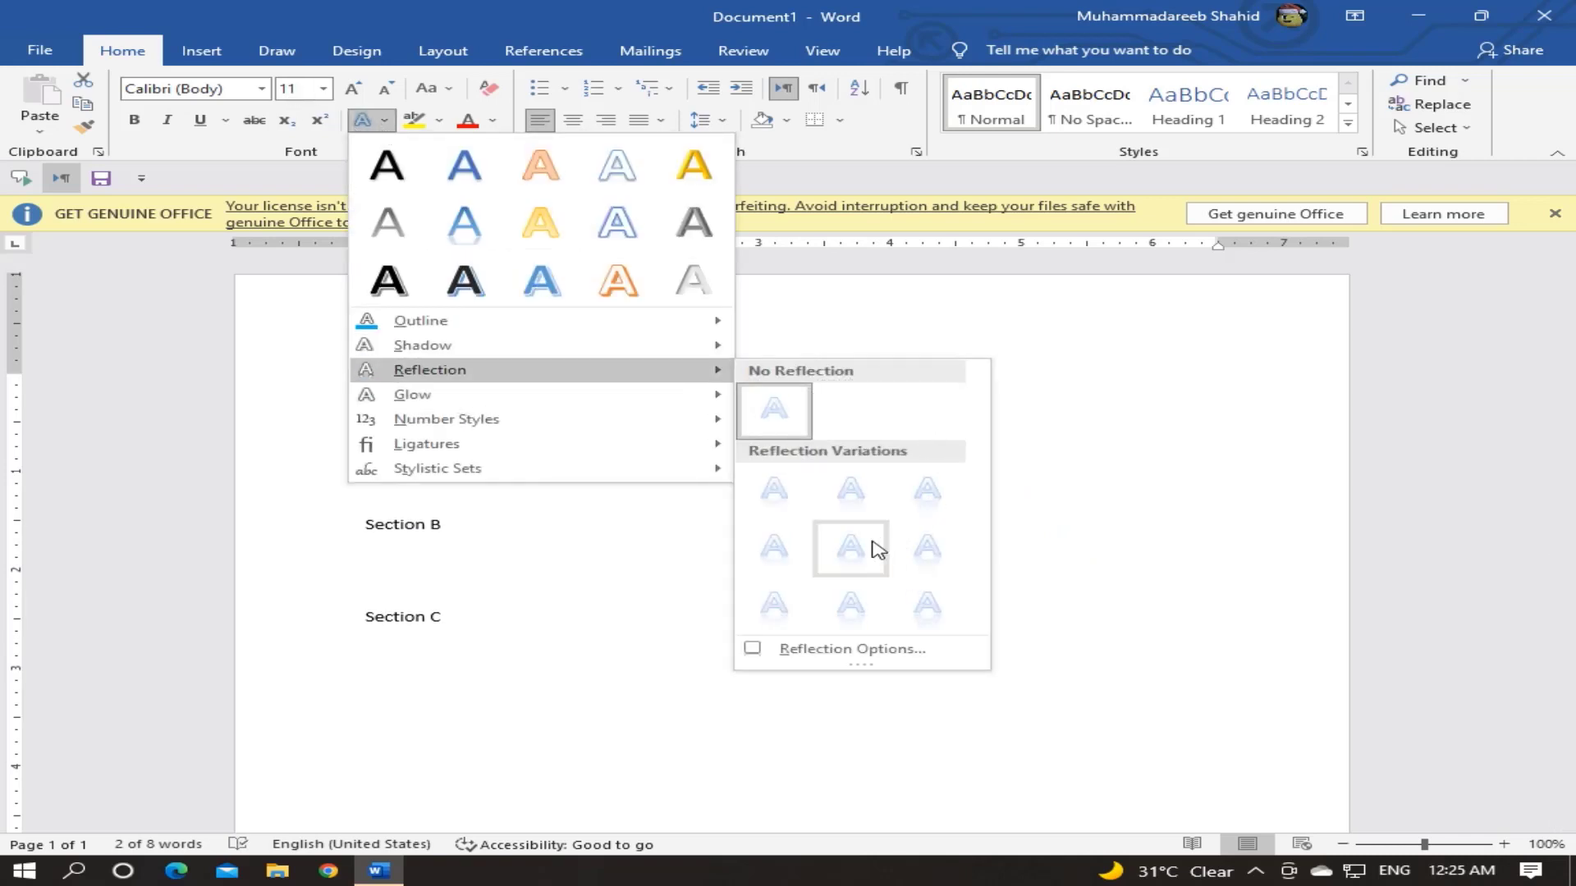
{"action": "left_click", "coordinate": [850, 546]}
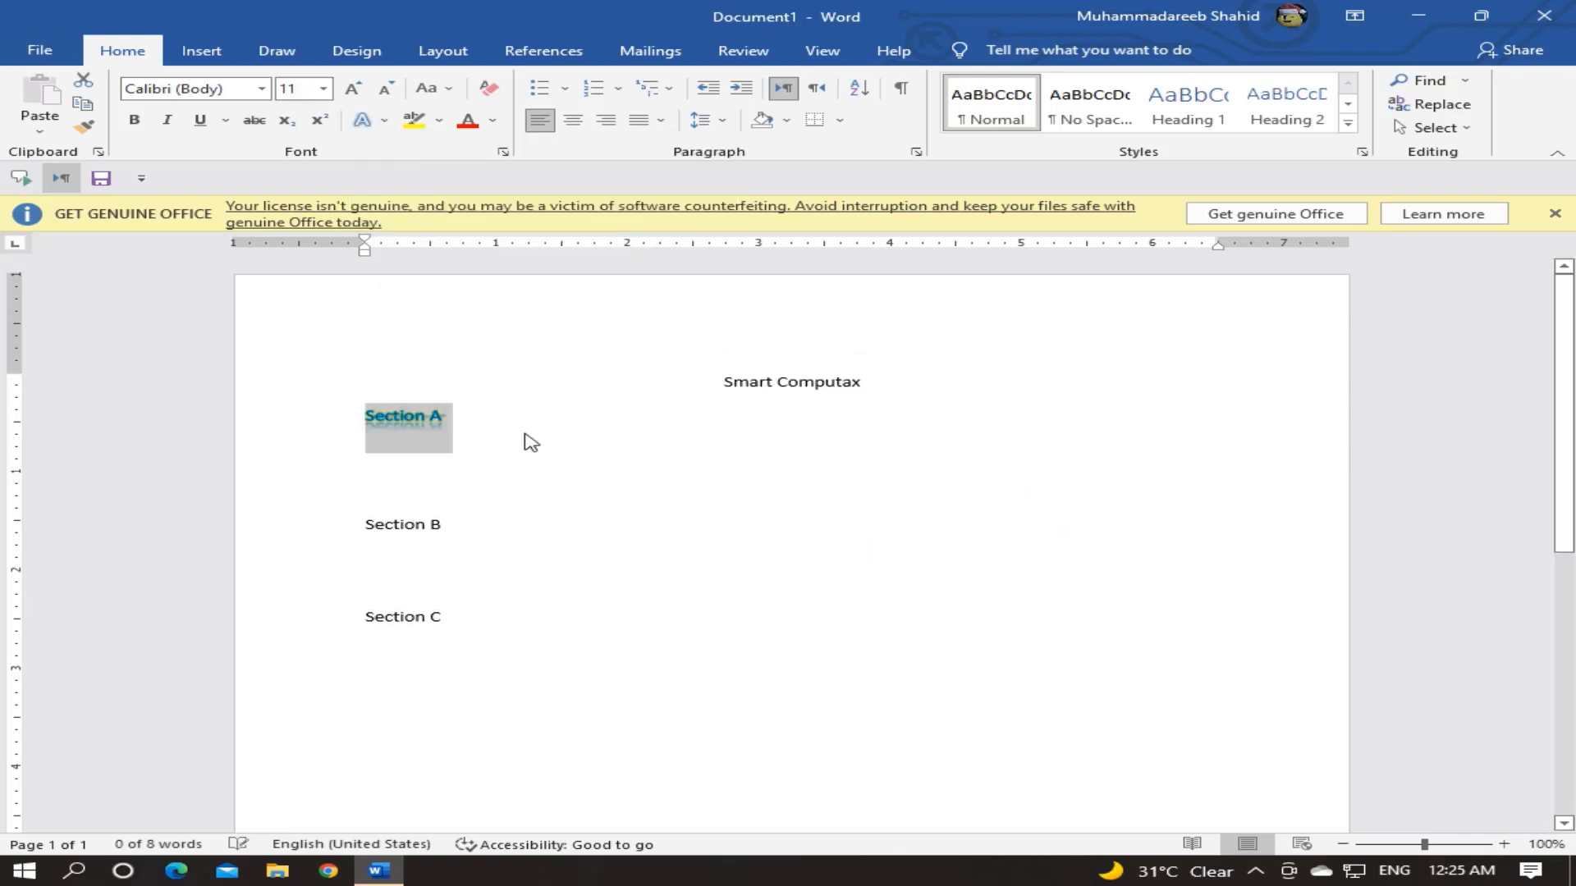
Enlarge Section A to 72 pt, centre it, and set the font to Adobe Gothic Std
{"action": "left_click", "coordinate": [351, 88]}
{"action": "left_click", "coordinate": [352, 88]}
{"action": "left_click", "coordinate": [351, 87]}
{"action": "left_click", "coordinate": [351, 88]}
{"action": "left_click", "coordinate": [353, 88]}
{"action": "left_click", "coordinate": [353, 89]}
{"action": "left_click", "coordinate": [353, 89]}
{"action": "left_click", "coordinate": [353, 88]}
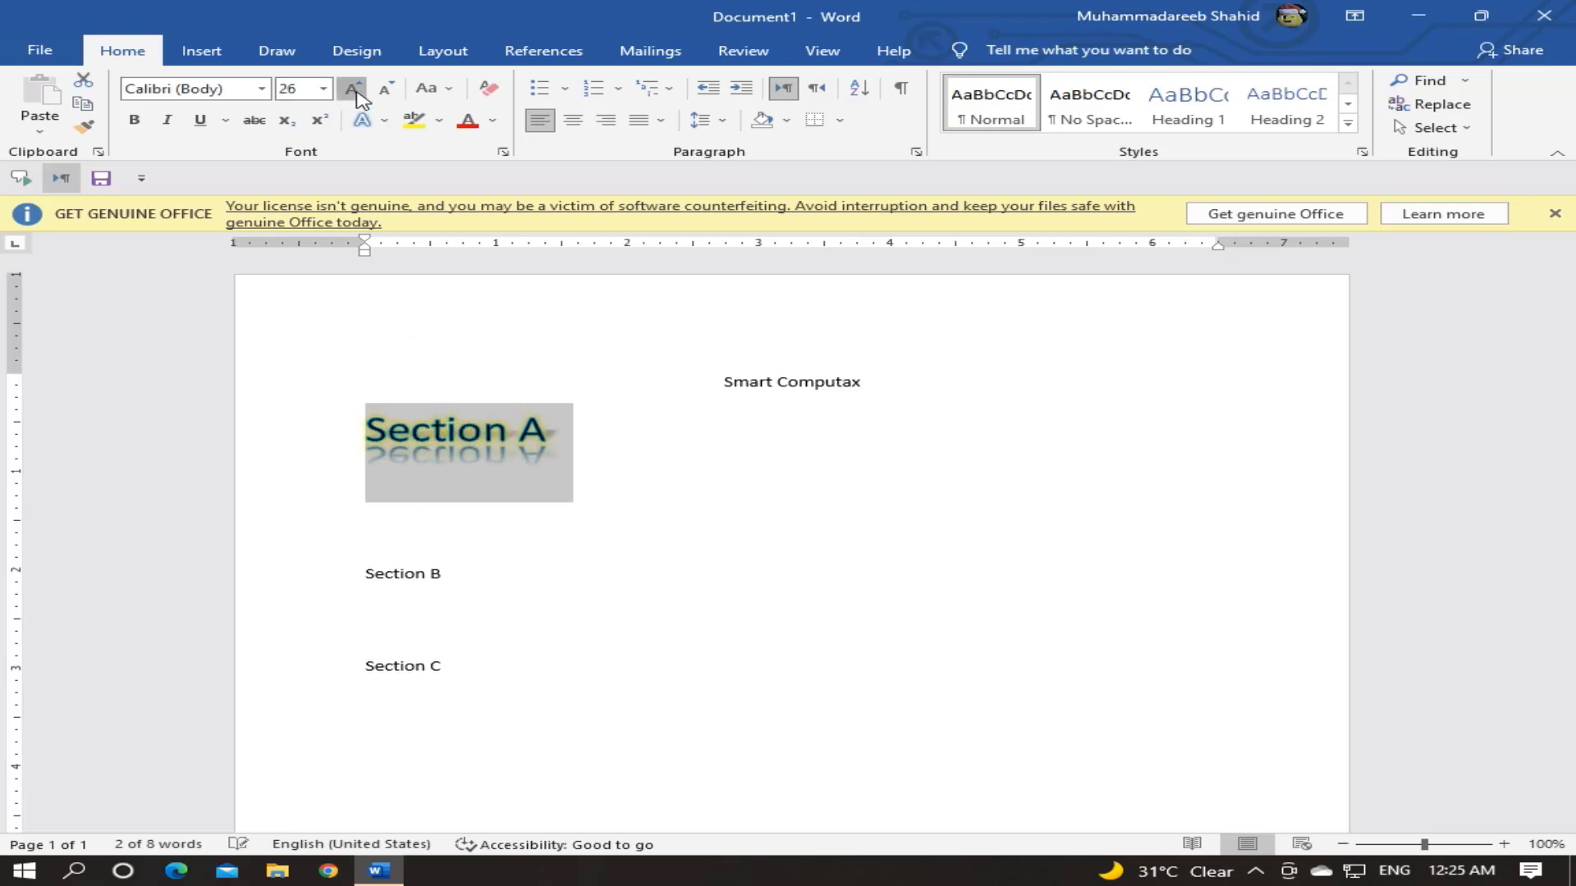
{"action": "left_click", "coordinate": [353, 89]}
{"action": "left_click", "coordinate": [353, 88]}
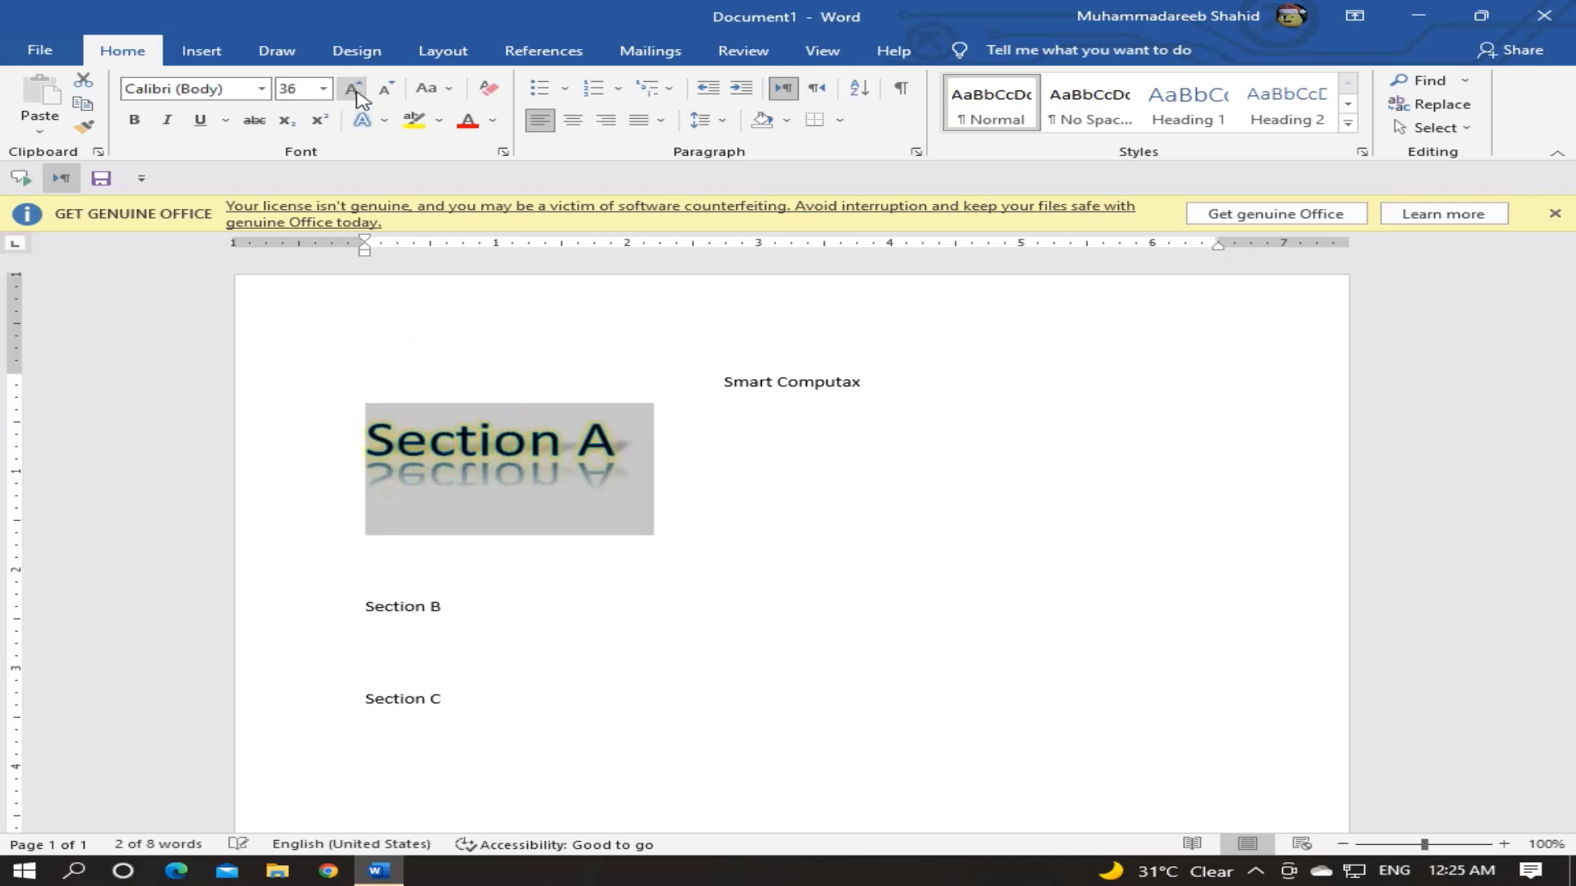
{"action": "left_click", "coordinate": [570, 120]}
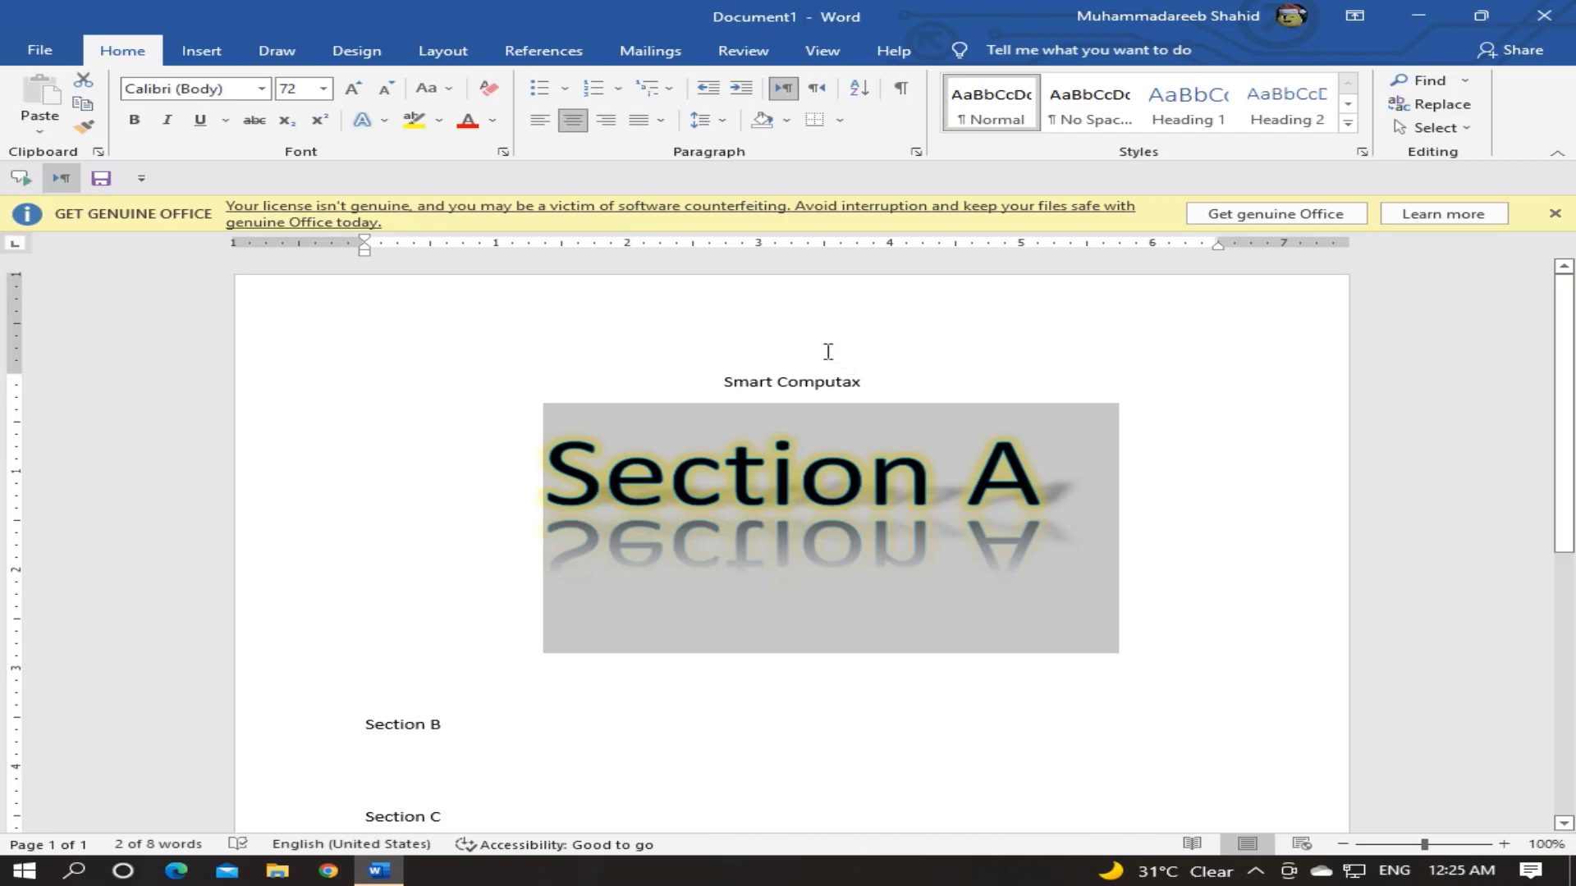
{"action": "left_click", "coordinate": [262, 88]}
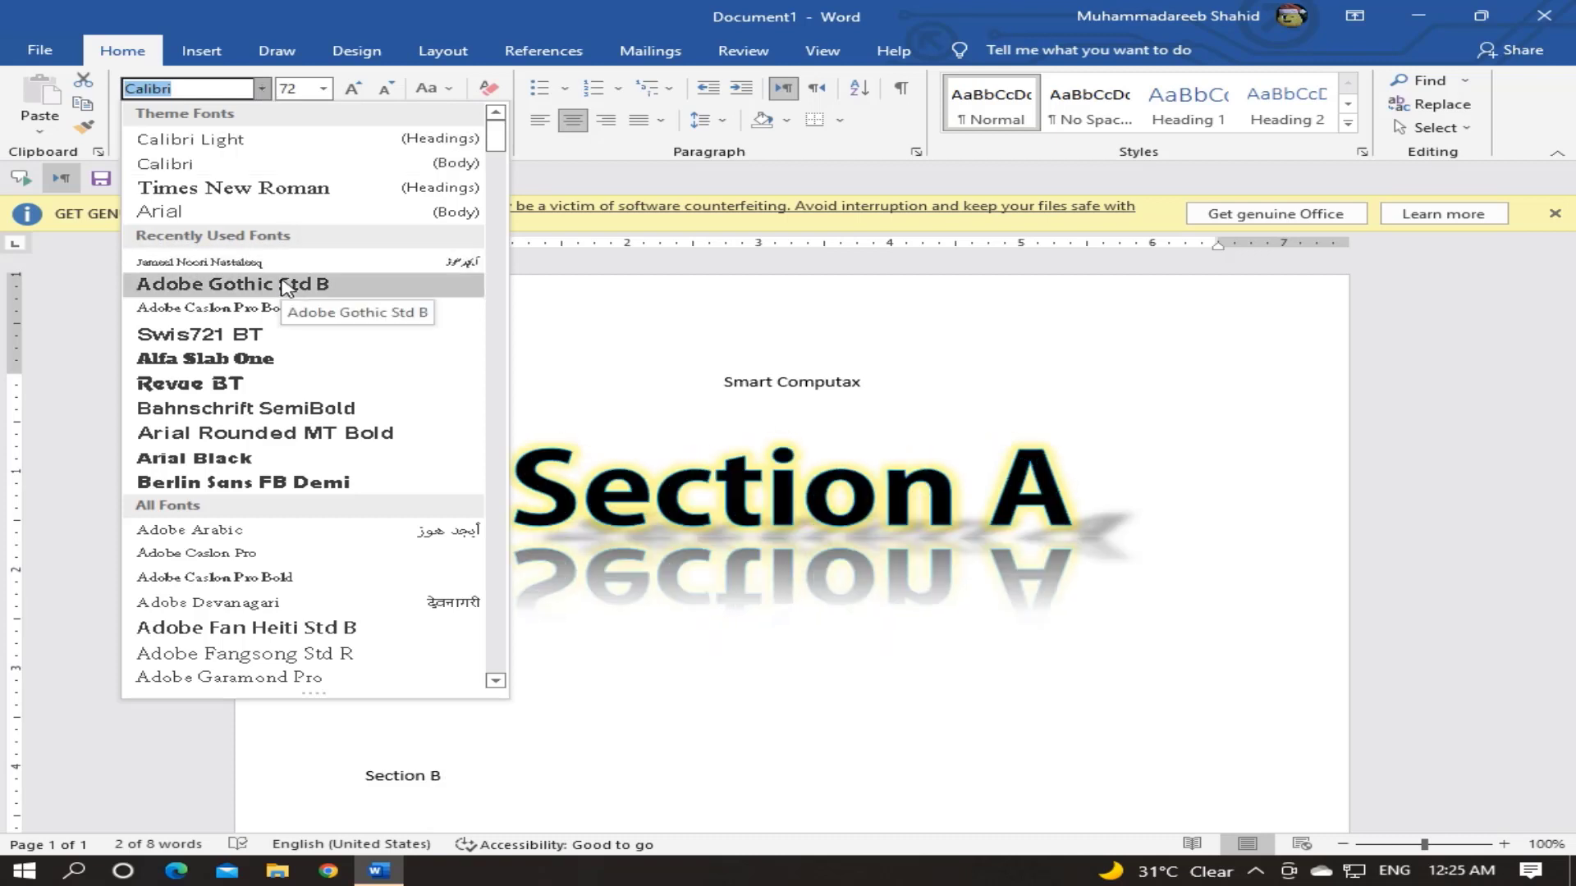
{"action": "left_click", "coordinate": [285, 285]}
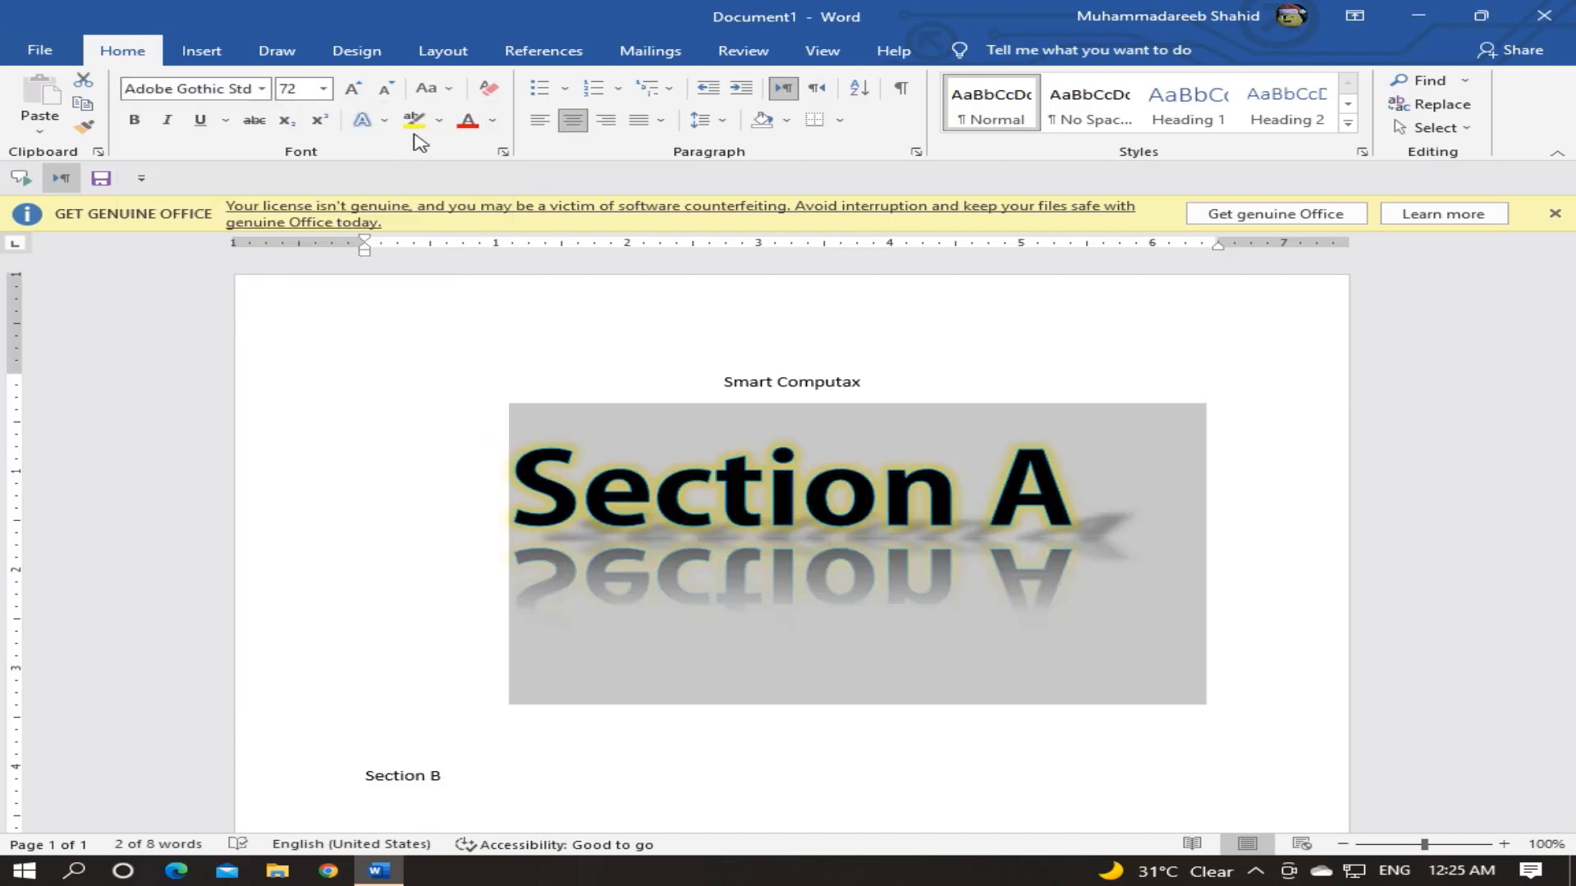
Make the heading uppercase, bold and dark orange, then shrink it to 36 pt
{"action": "left_click", "coordinate": [432, 88]}
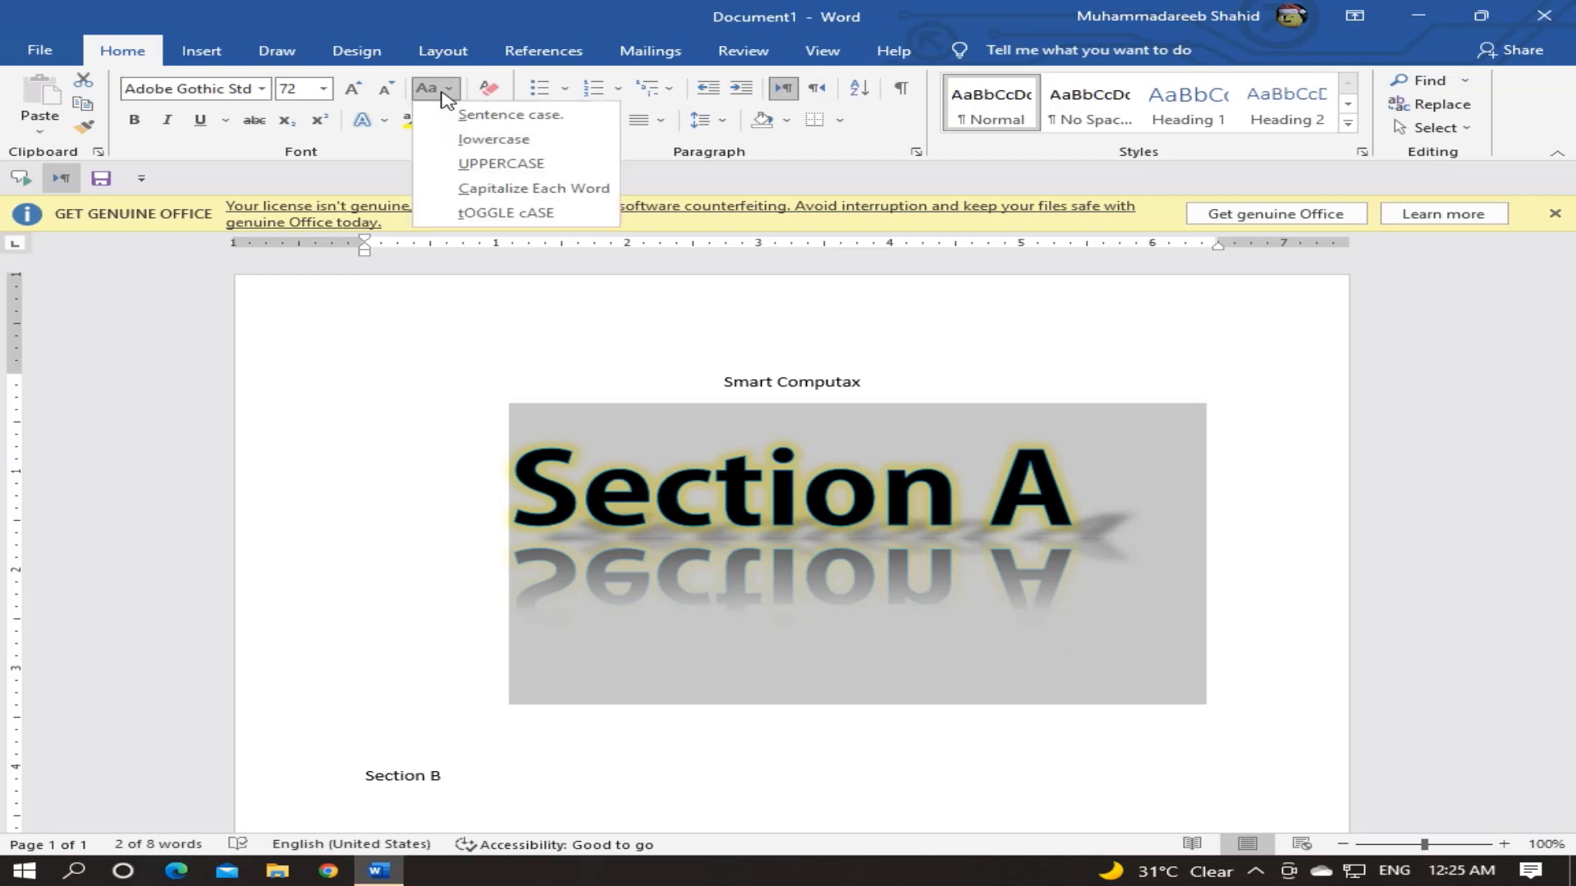
{"action": "left_click", "coordinate": [502, 163]}
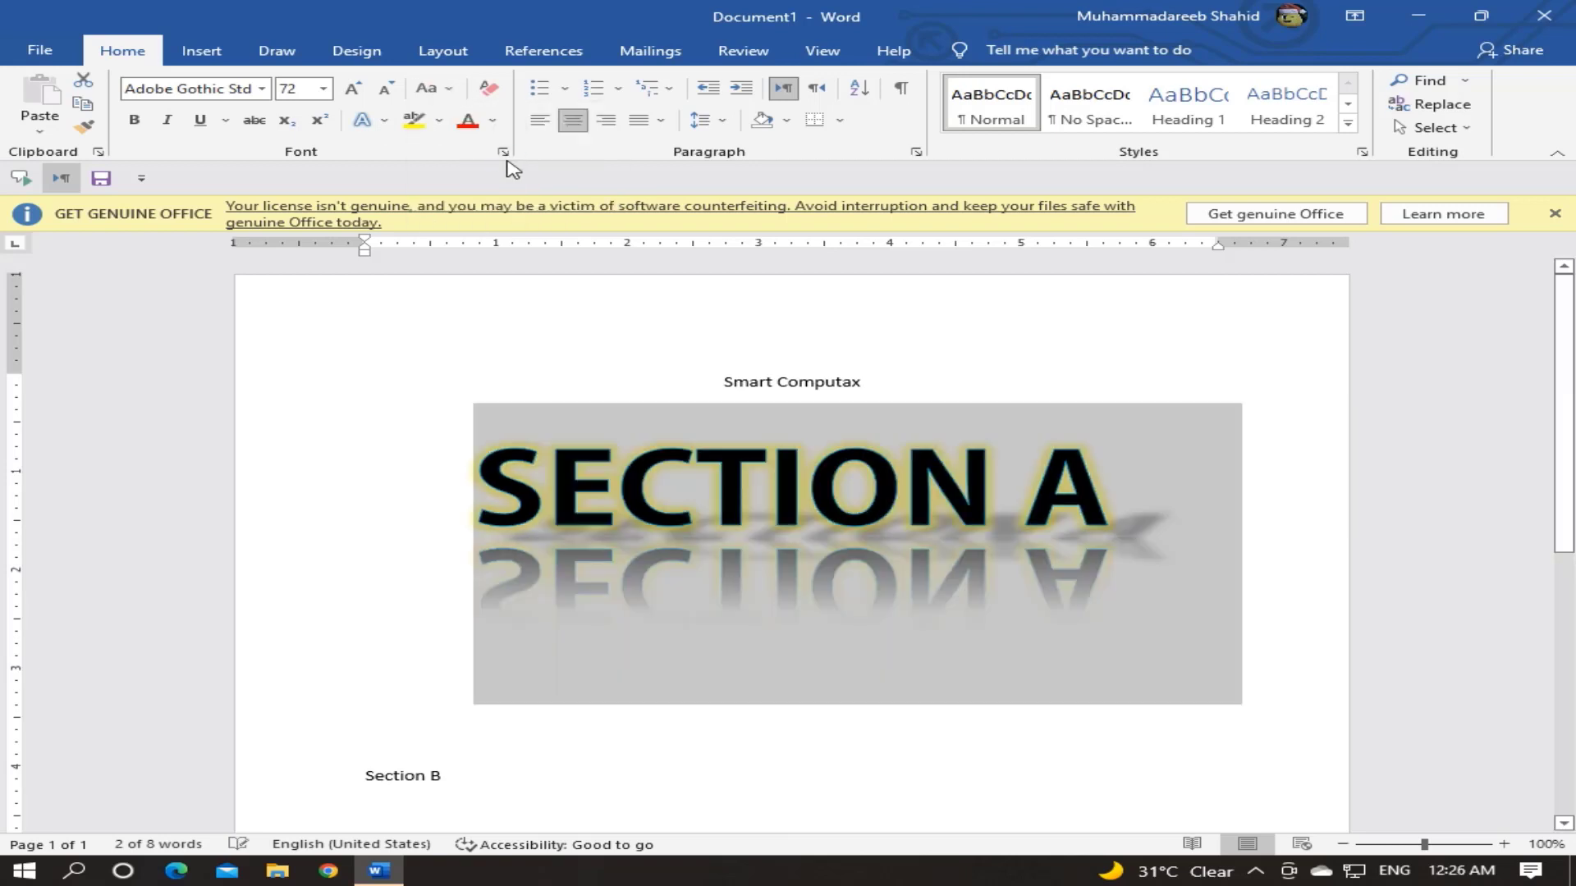
{"action": "left_click", "coordinate": [141, 122]}
{"action": "left_click", "coordinate": [166, 122]}
{"action": "left_click", "coordinate": [166, 122]}
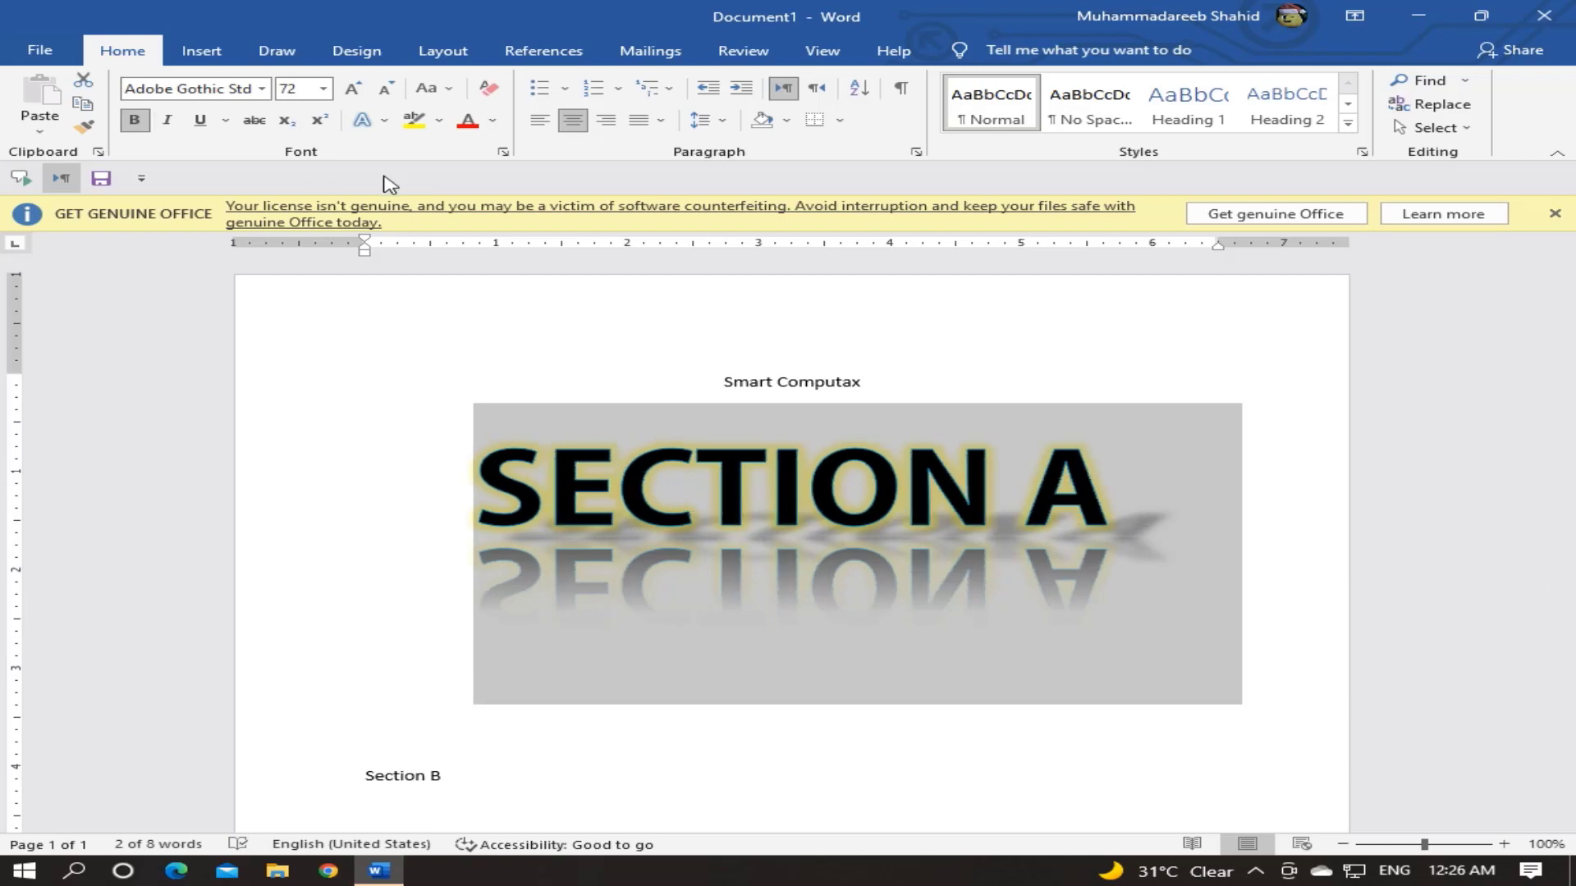
{"action": "left_click", "coordinate": [493, 121]}
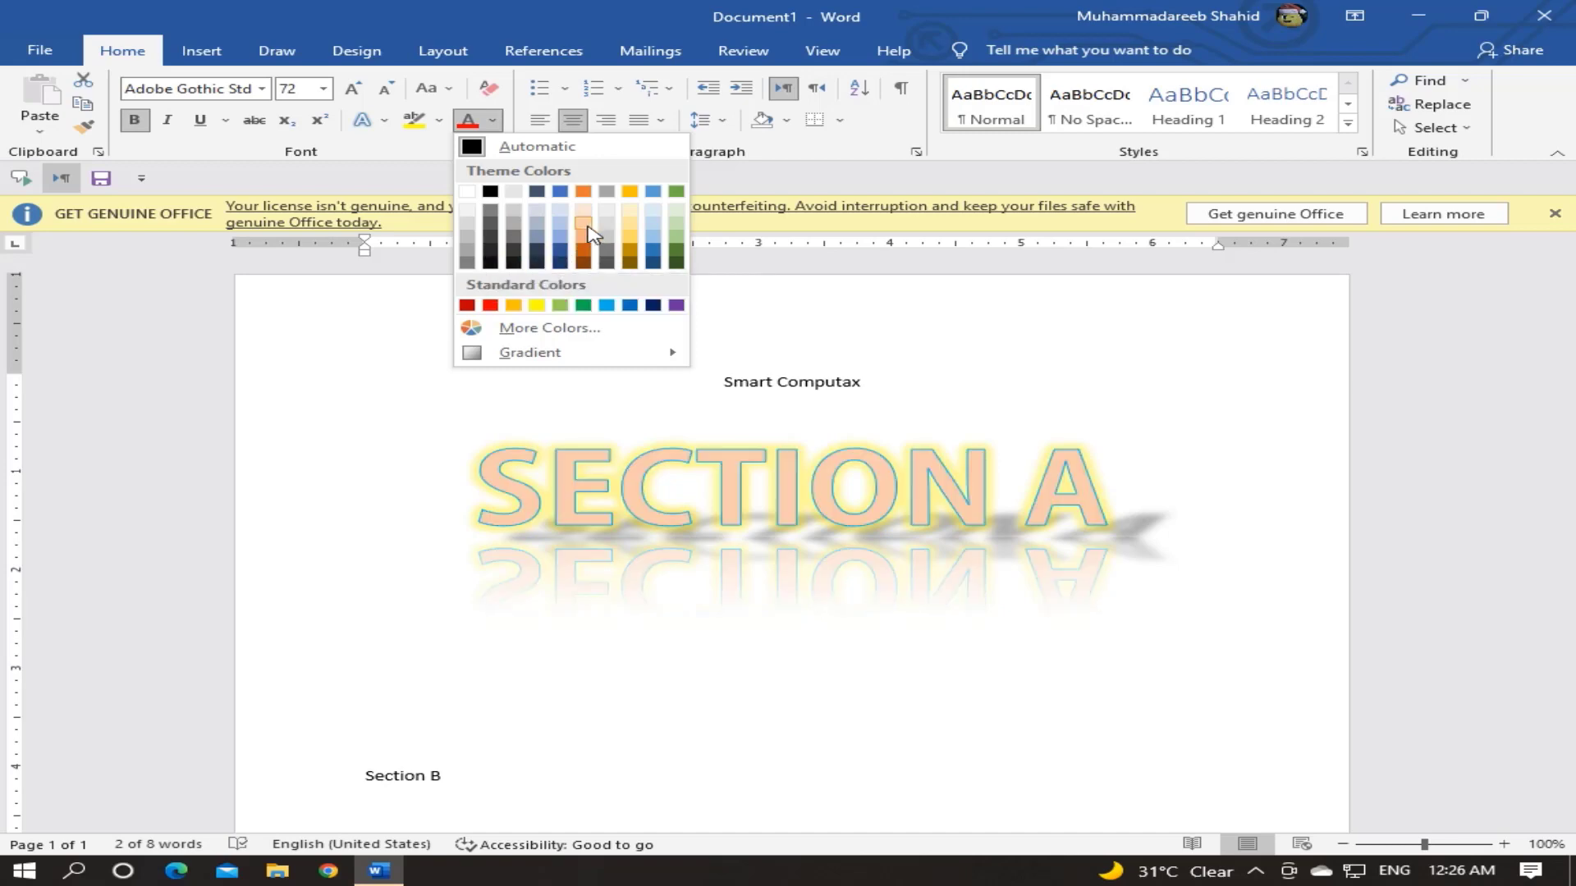
{"action": "left_click", "coordinate": [584, 253]}
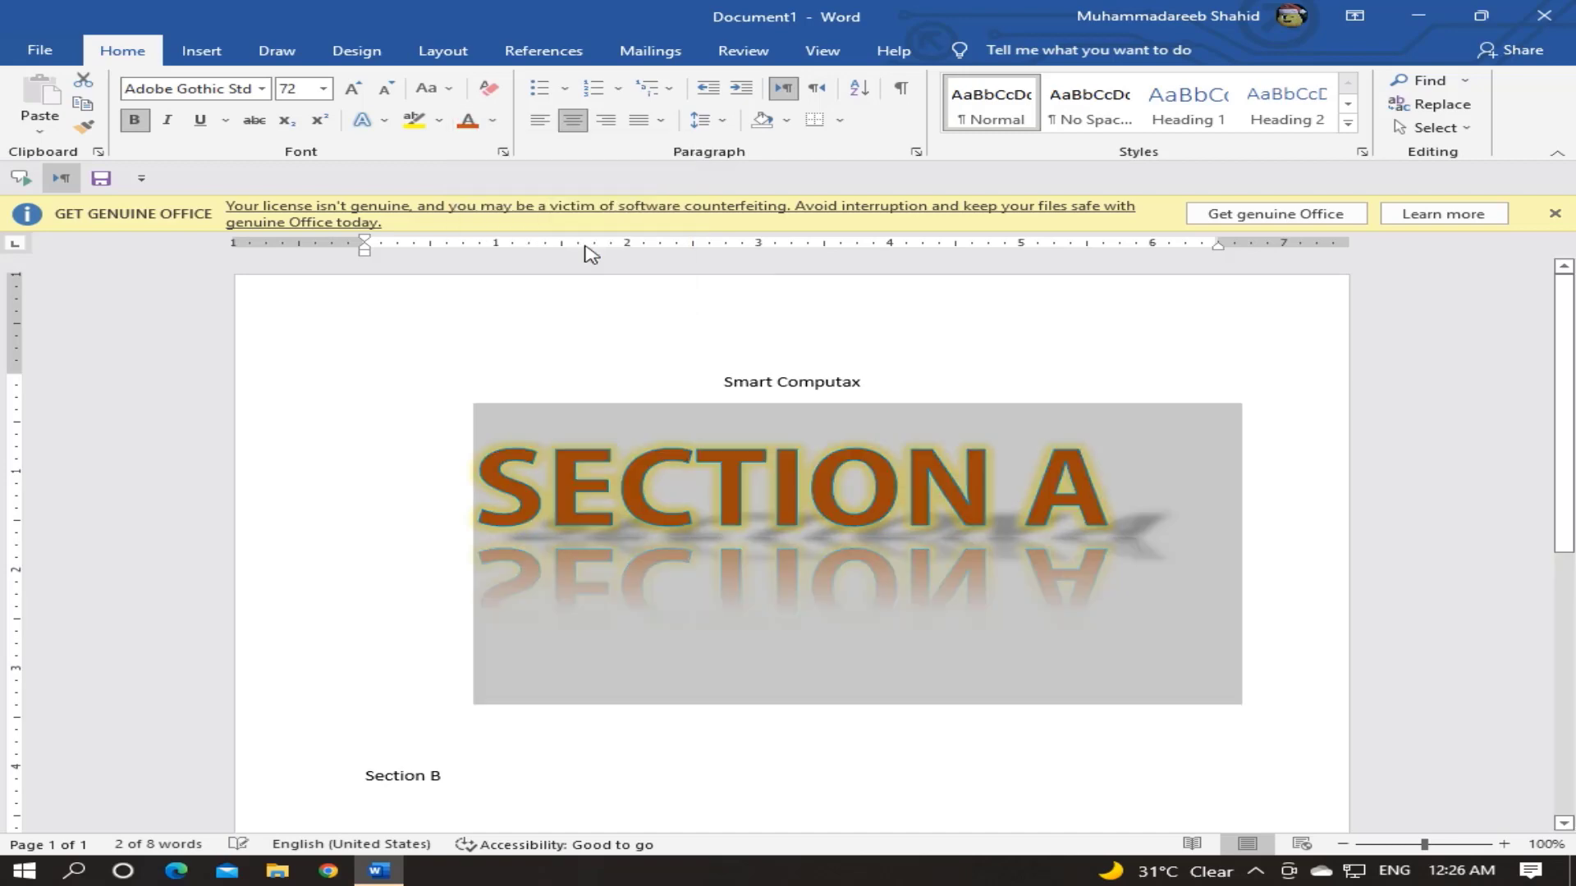
{"action": "left_click", "coordinate": [383, 88]}
{"action": "left_click", "coordinate": [383, 89]}
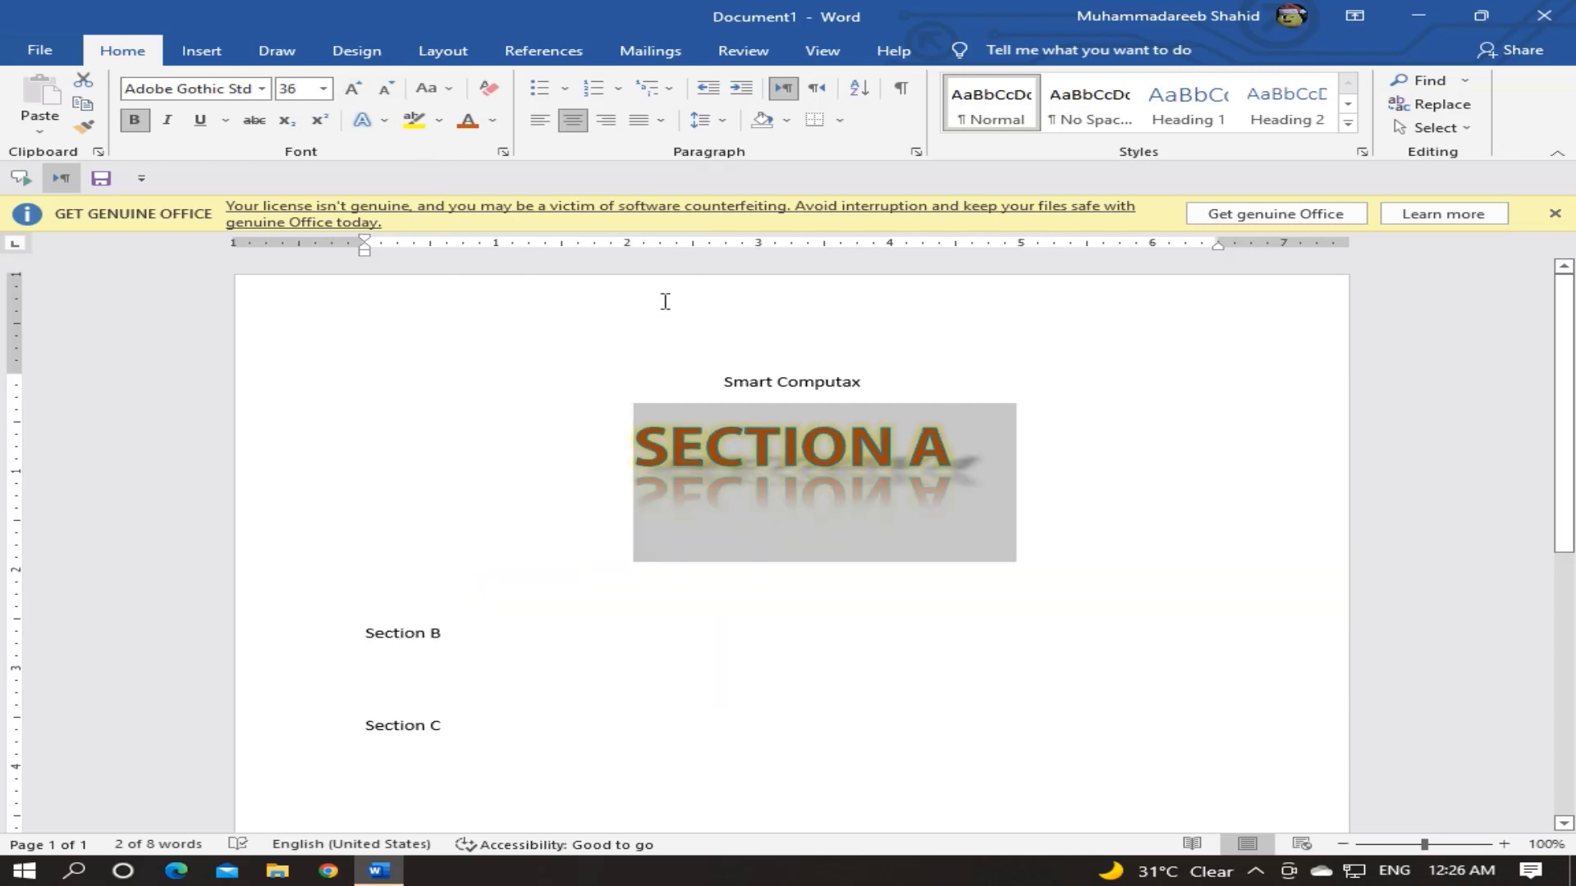
Add border lines below and above the SECTION A heading
{"action": "left_click", "coordinate": [782, 484]}
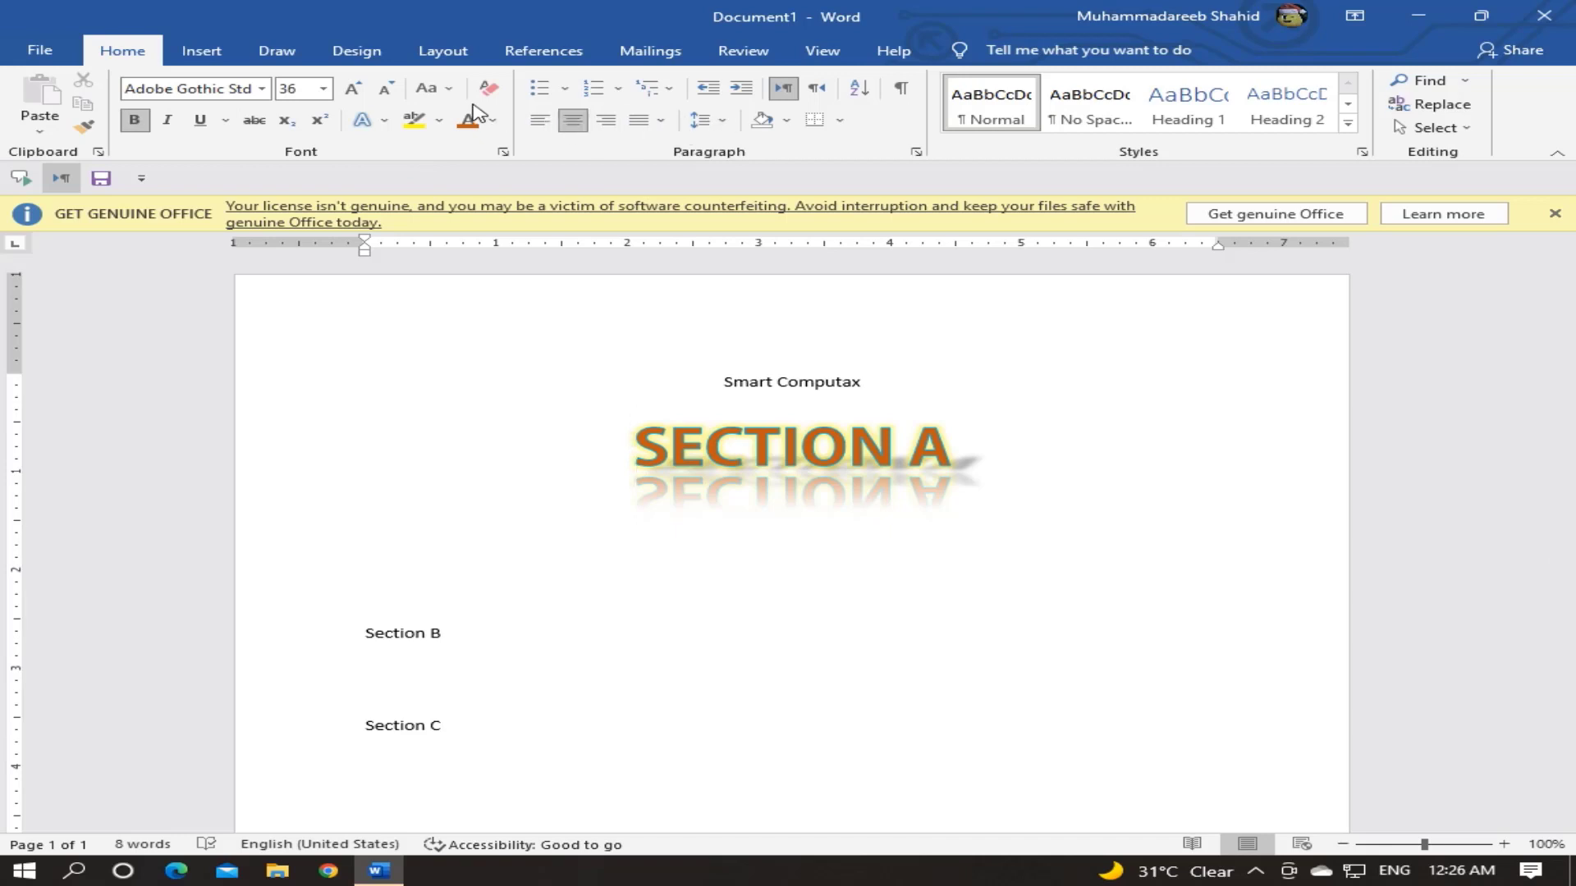
{"action": "left_click", "coordinate": [848, 122]}
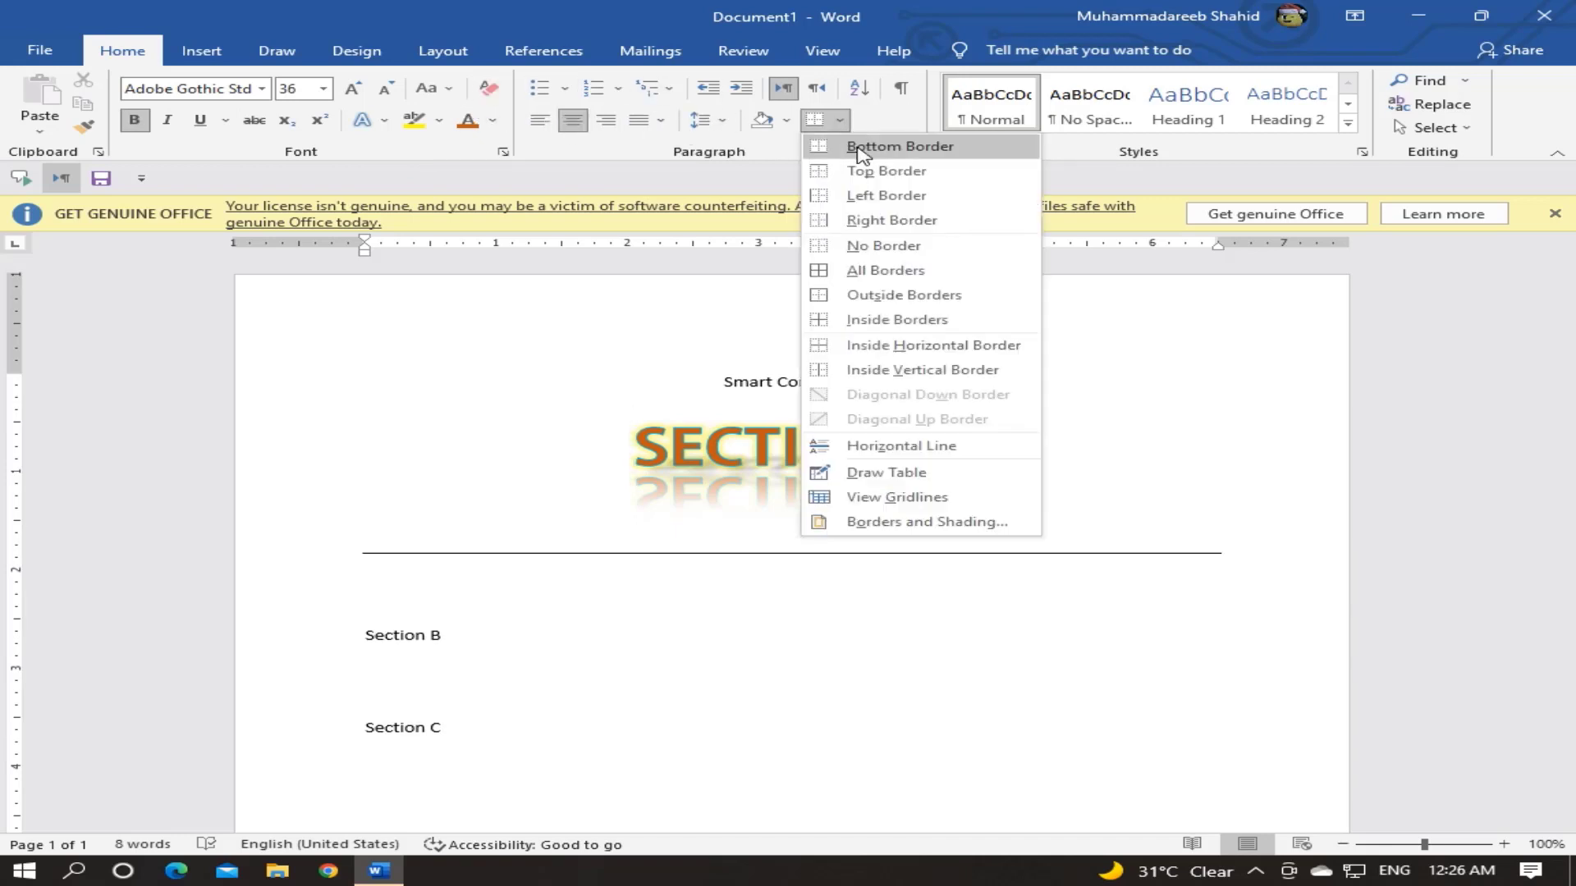
{"action": "left_click", "coordinate": [861, 152]}
{"action": "left_click", "coordinate": [839, 120]}
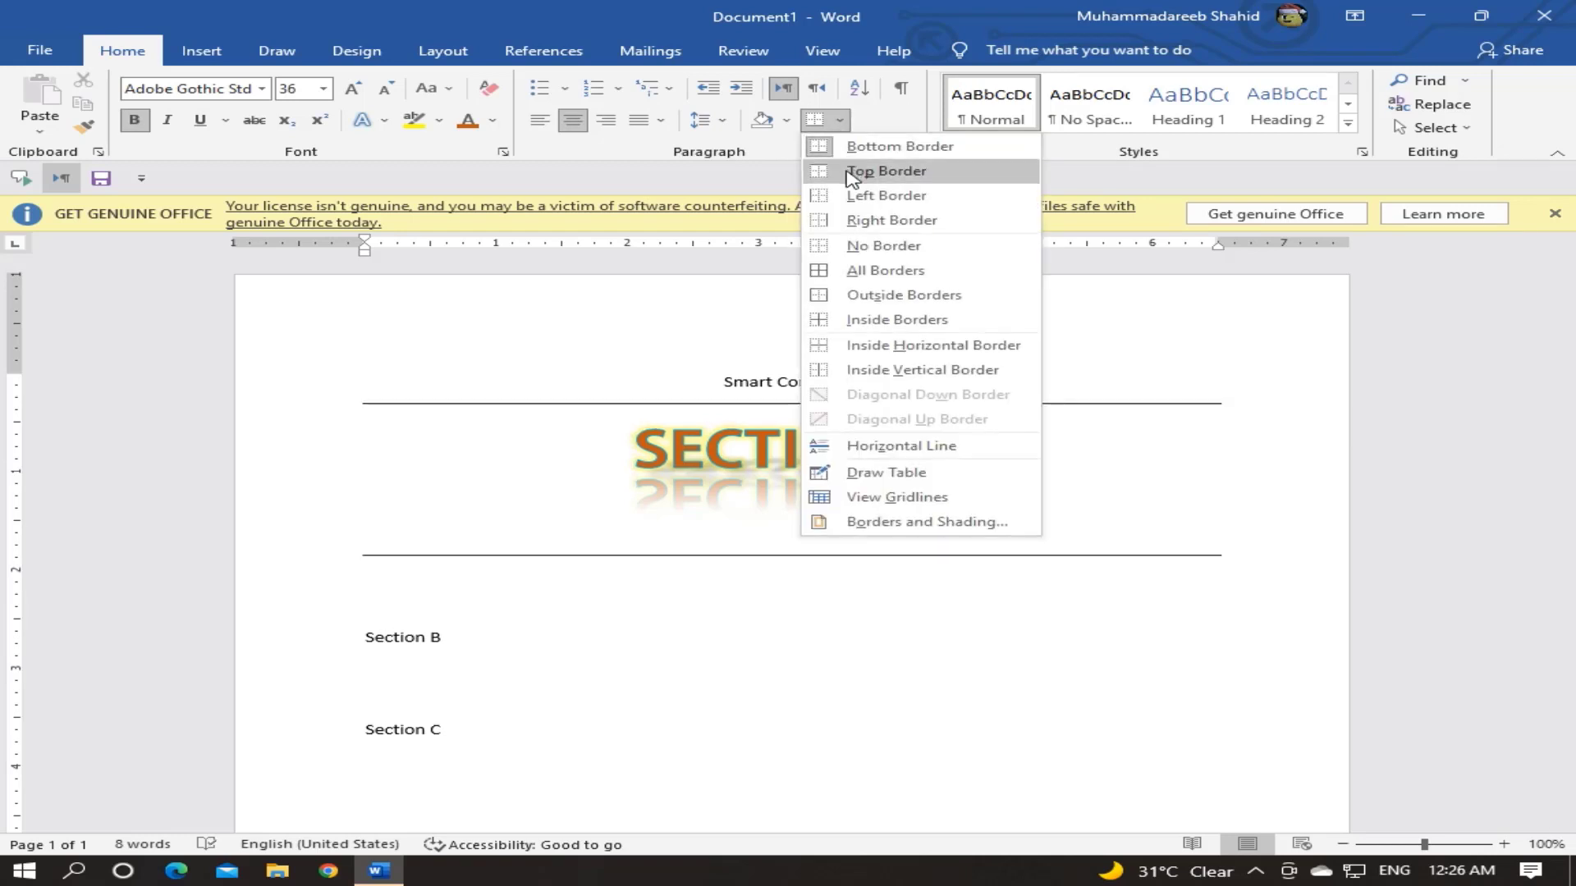
{"action": "left_click", "coordinate": [852, 172]}
Shrink the SECTION A heading step by step down to 22 pt
{"action": "left_click_drag", "start_coordinate": [976, 459], "coordinate": [632, 460]}
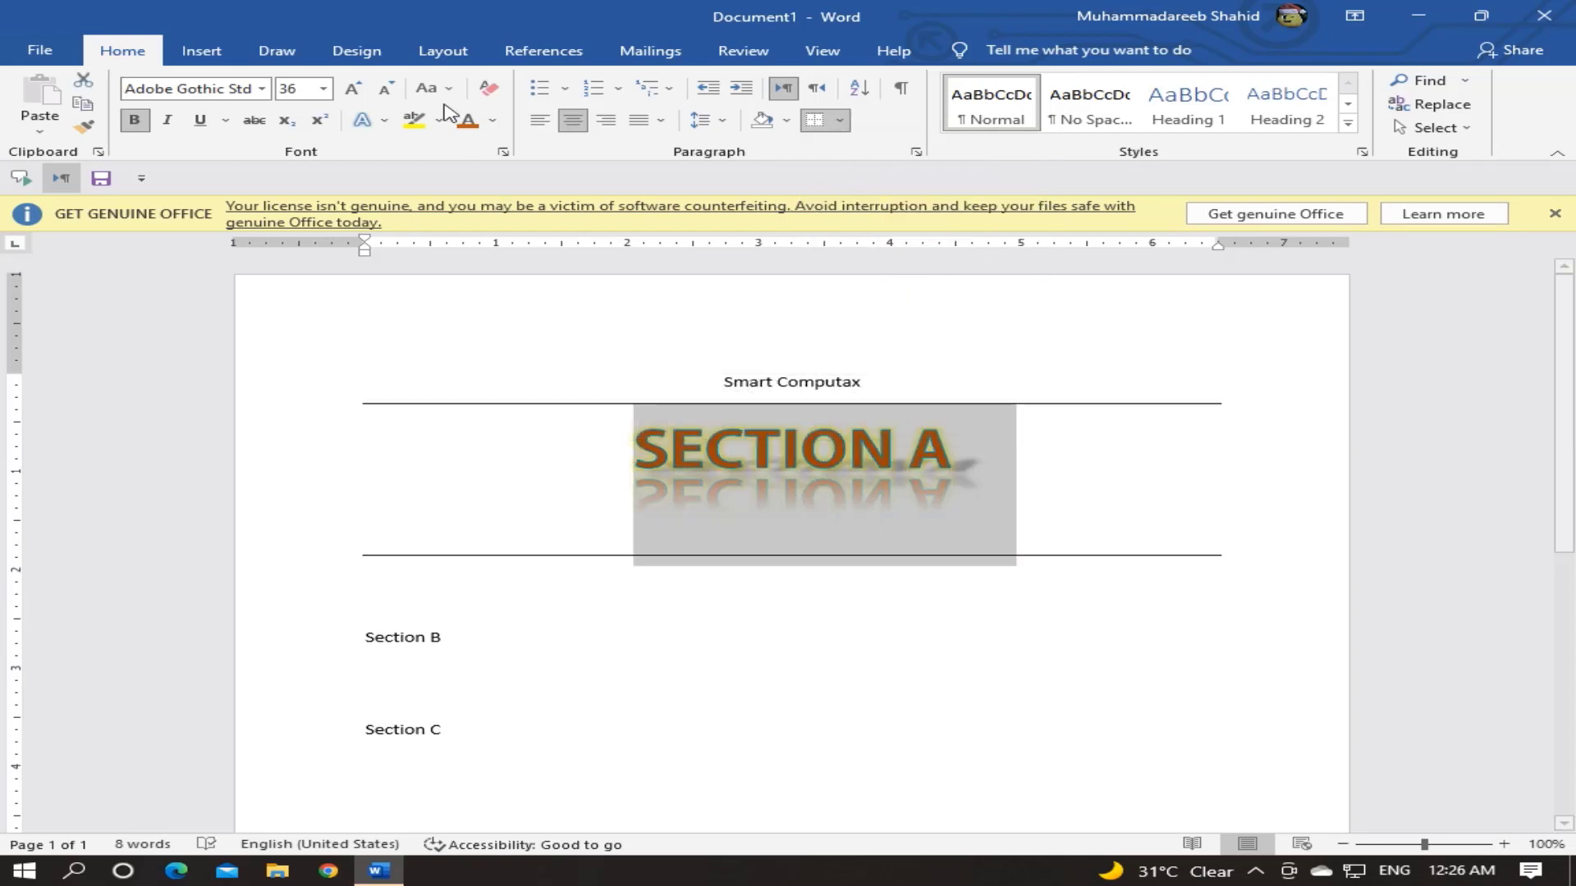
{"action": "left_click", "coordinate": [385, 89]}
{"action": "left_click", "coordinate": [385, 89]}
{"action": "left_click", "coordinate": [386, 88]}
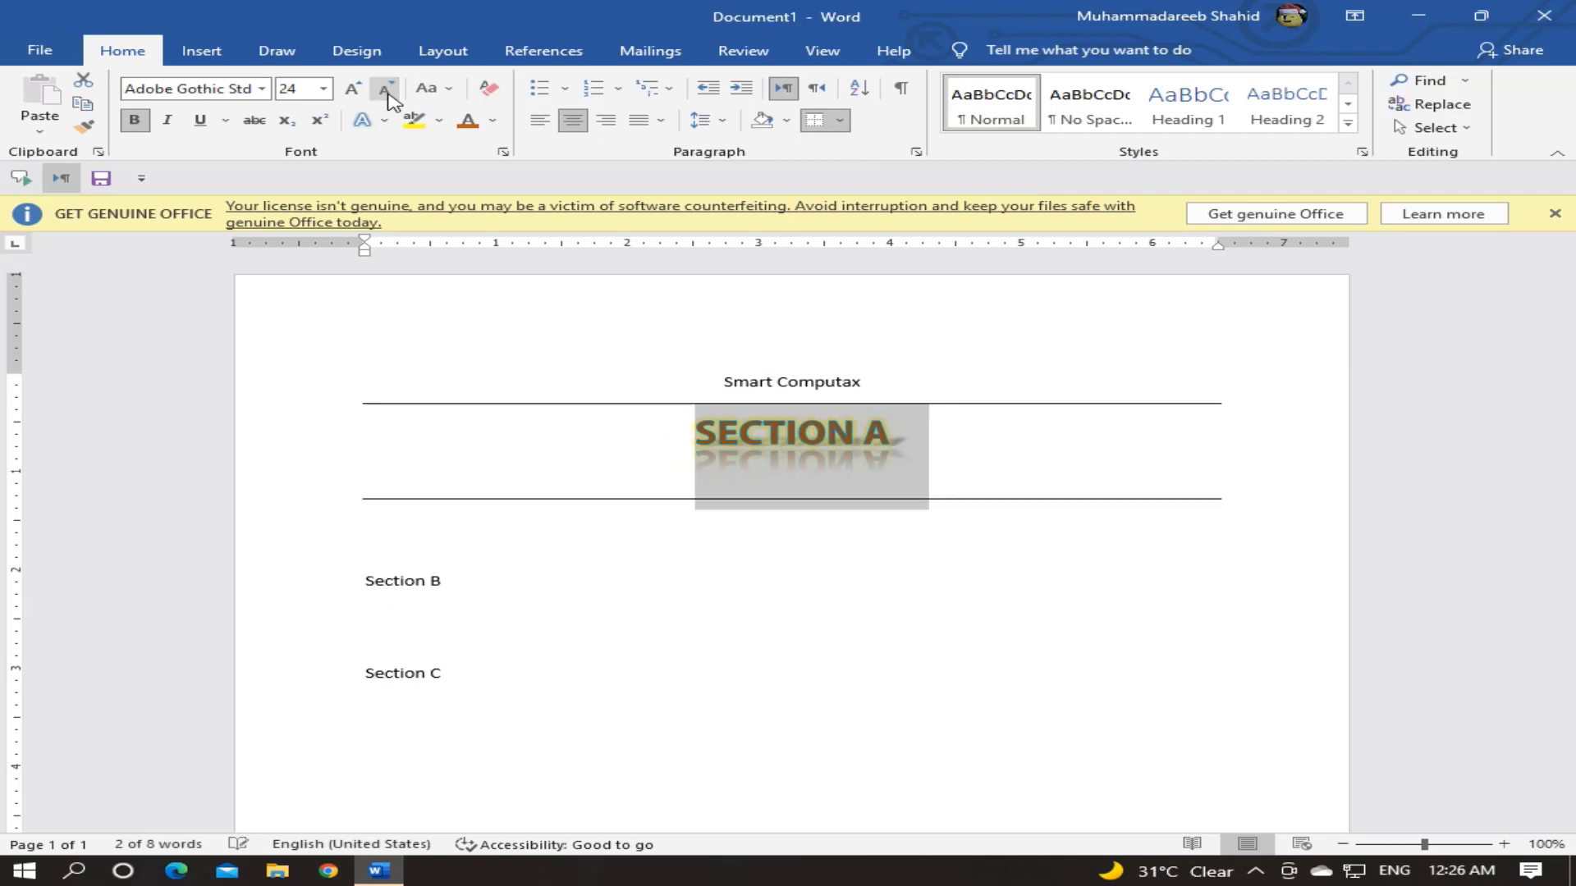
{"action": "left_click", "coordinate": [387, 90]}
Reapply the bottom border under SECTION A and reselect the heading for text effects
{"action": "left_click", "coordinate": [944, 431]}
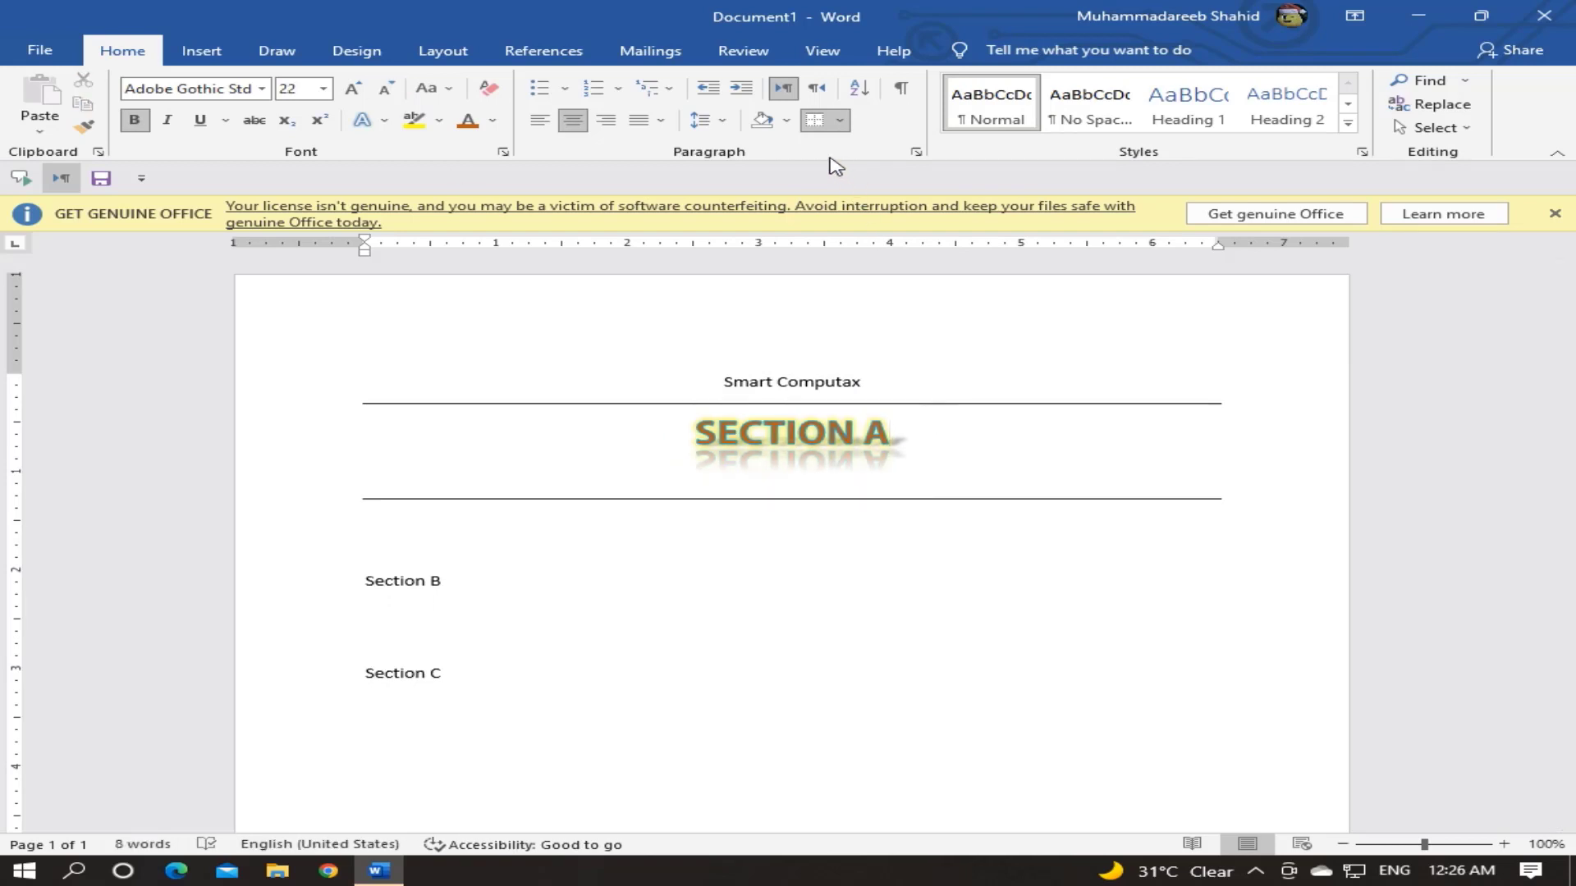
{"action": "left_click", "coordinate": [840, 121]}
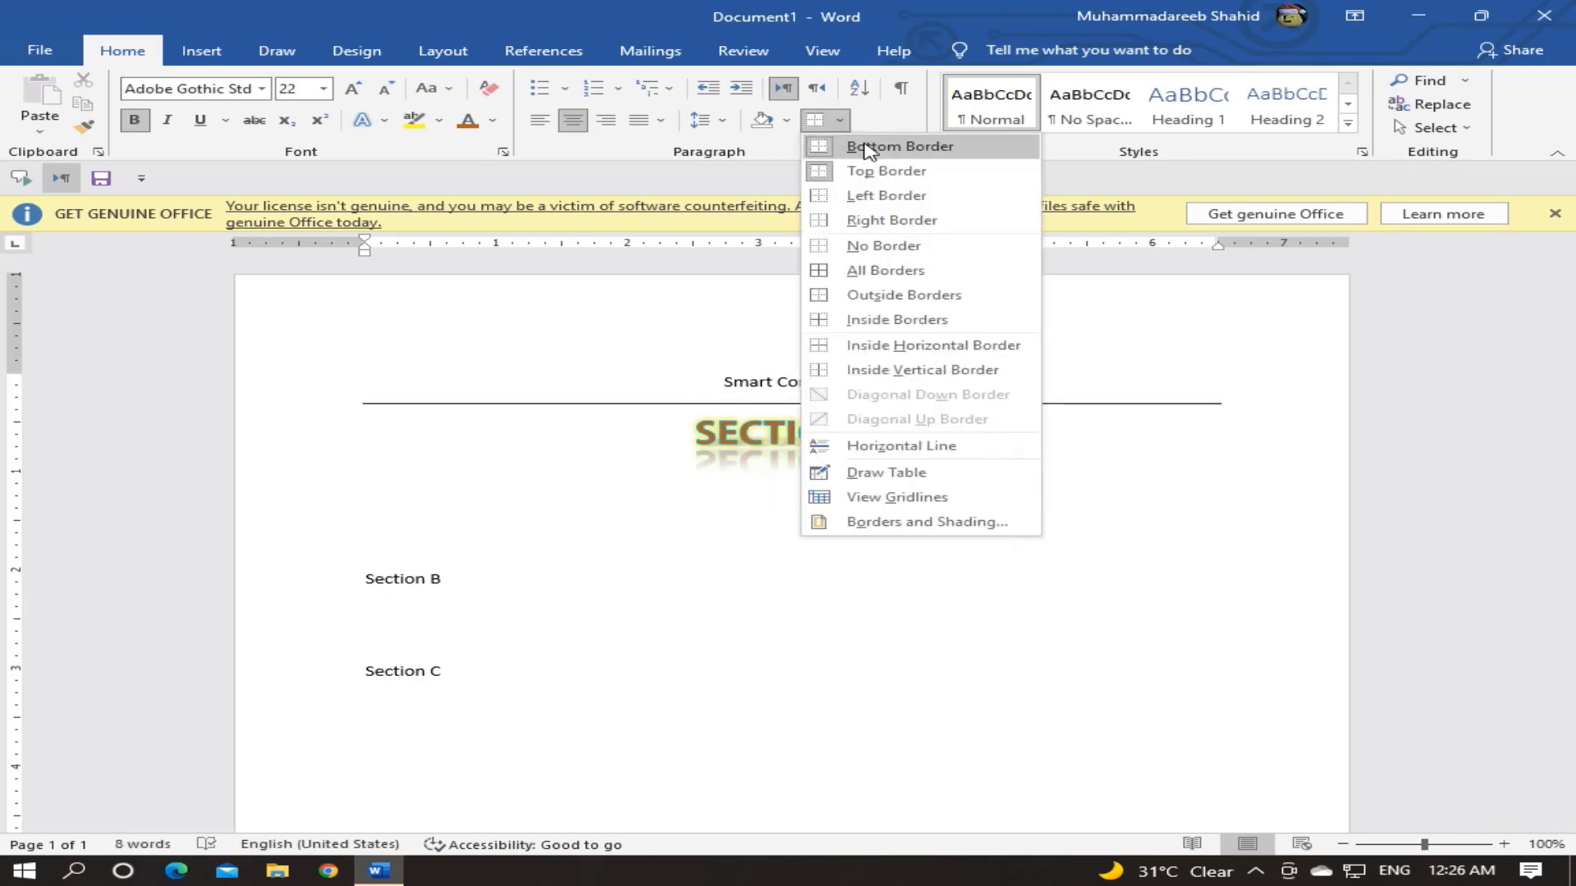
{"action": "left_click", "coordinate": [868, 152]}
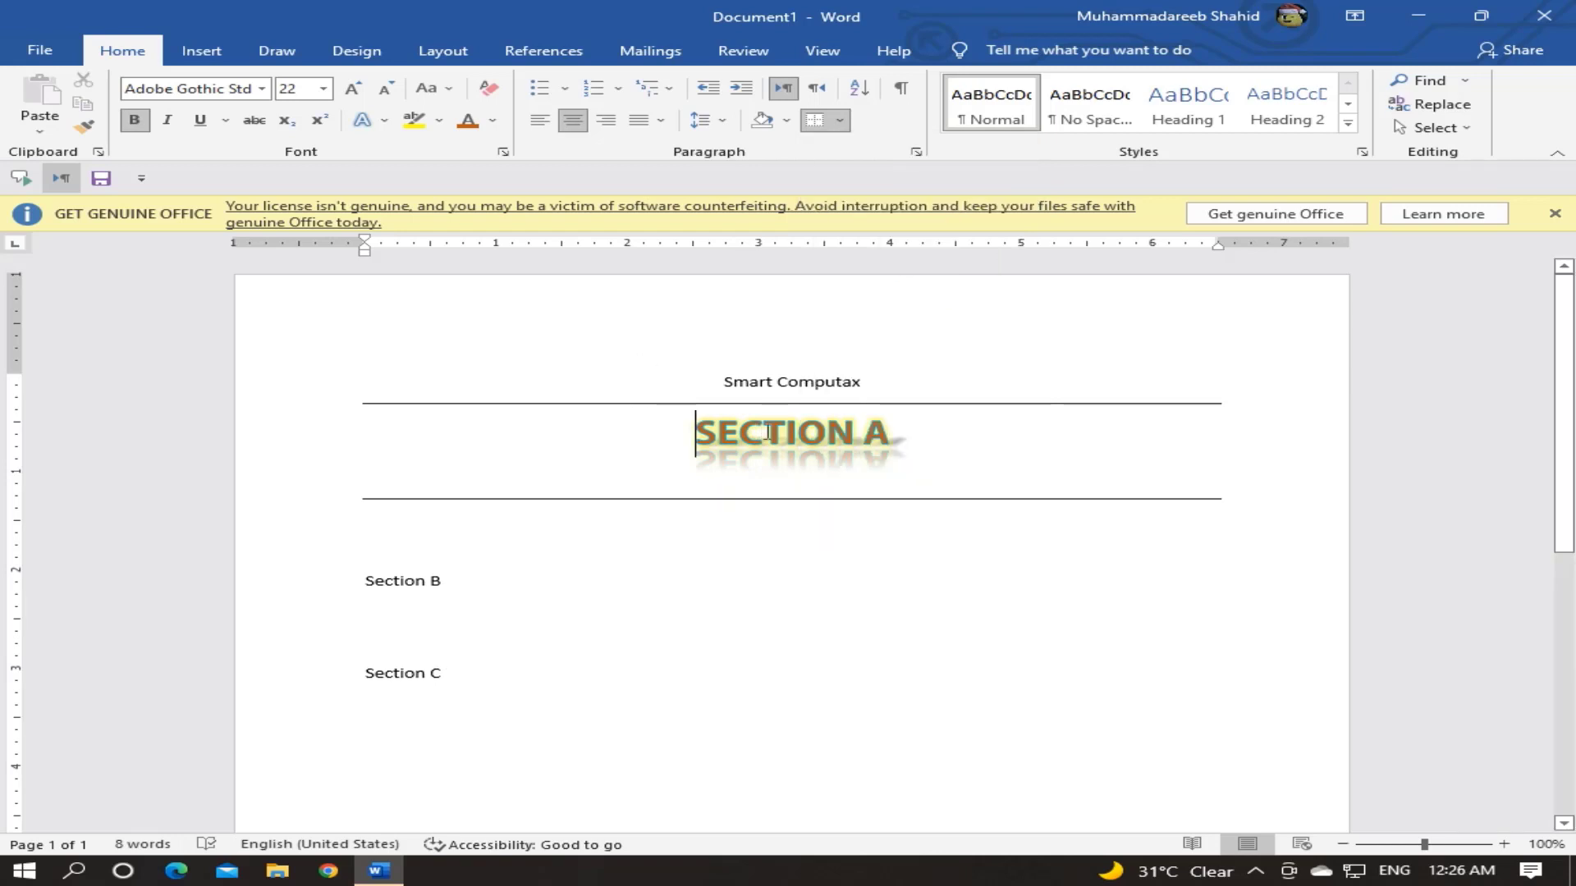
{"action": "left_click_drag", "start_coordinate": [694, 432], "coordinate": [908, 433]}
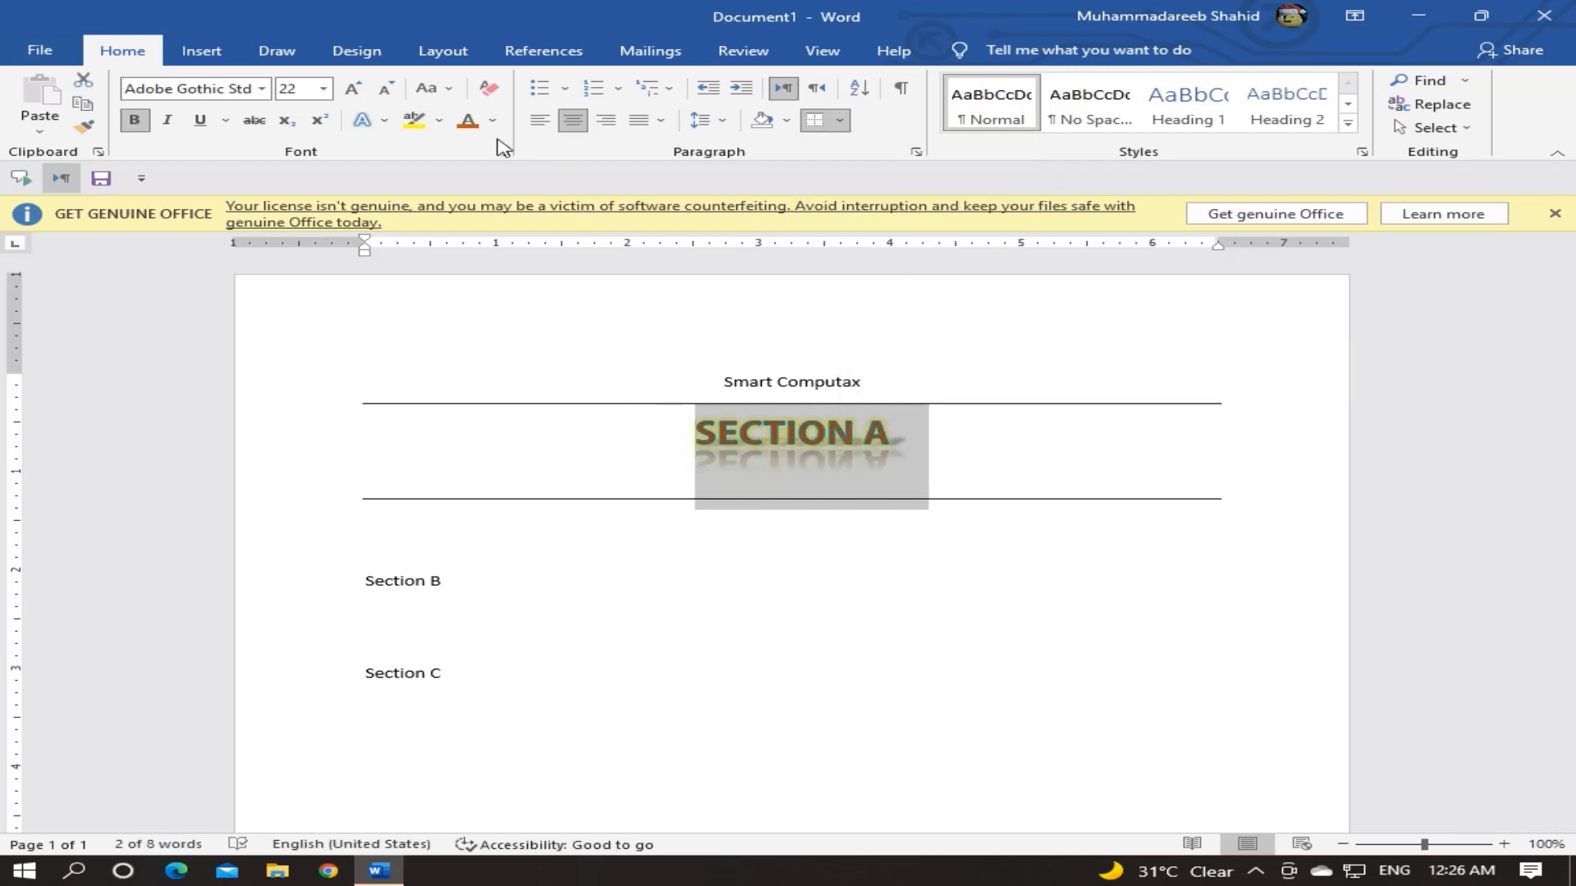
{"action": "left_click", "coordinate": [366, 121]}
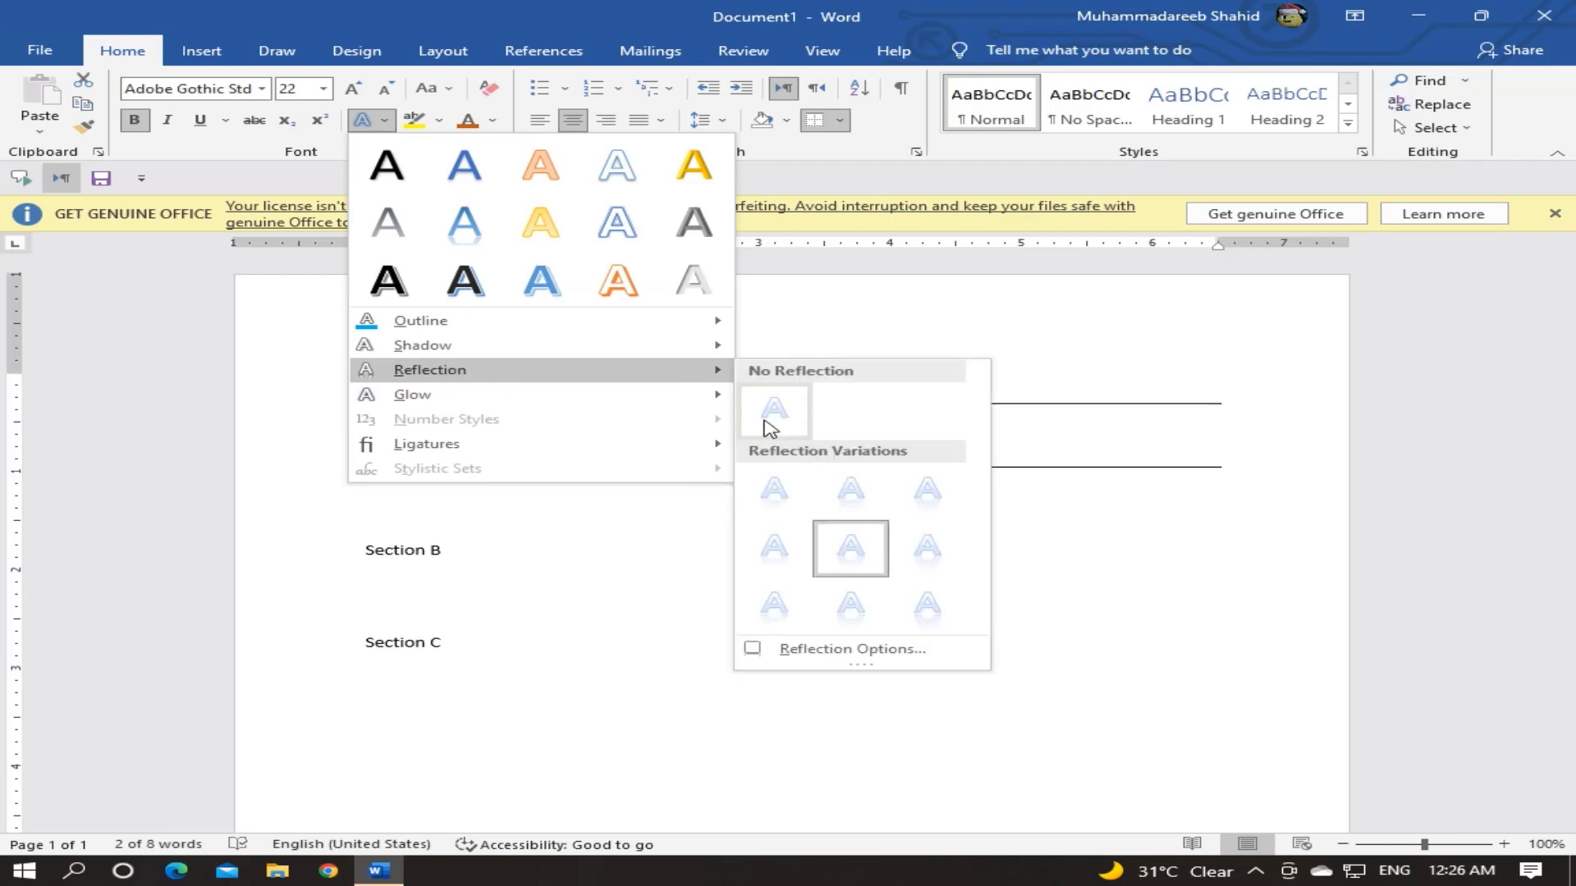
Remove the reflection effect from the SECTION A heading
{"action": "left_click", "coordinate": [773, 410]}
{"action": "left_click", "coordinate": [890, 431]}
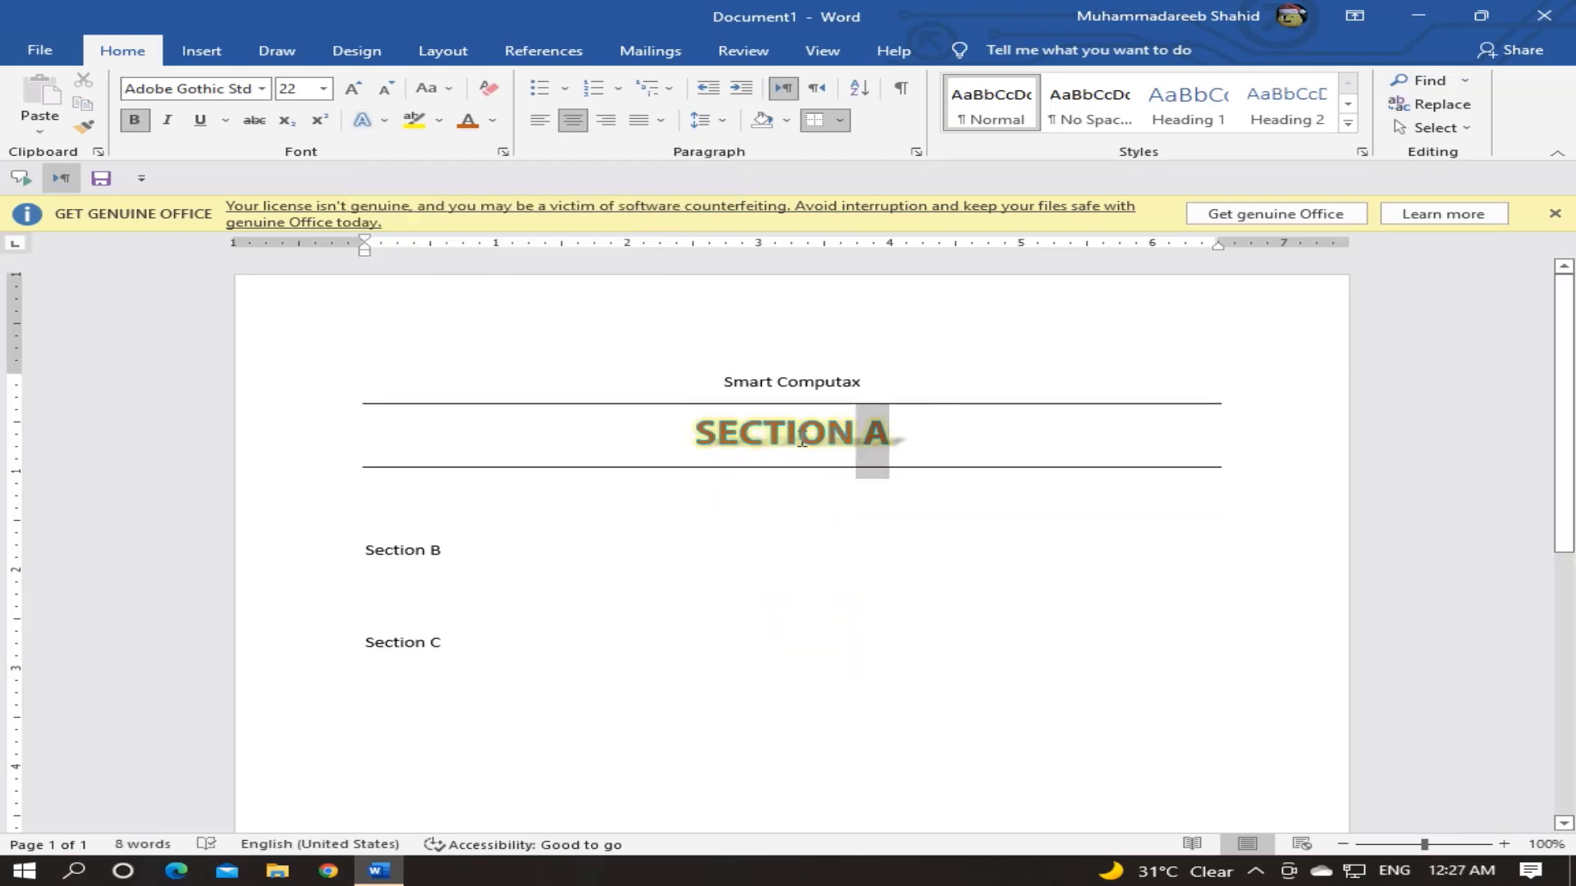
{"action": "left_click", "coordinate": [991, 439]}
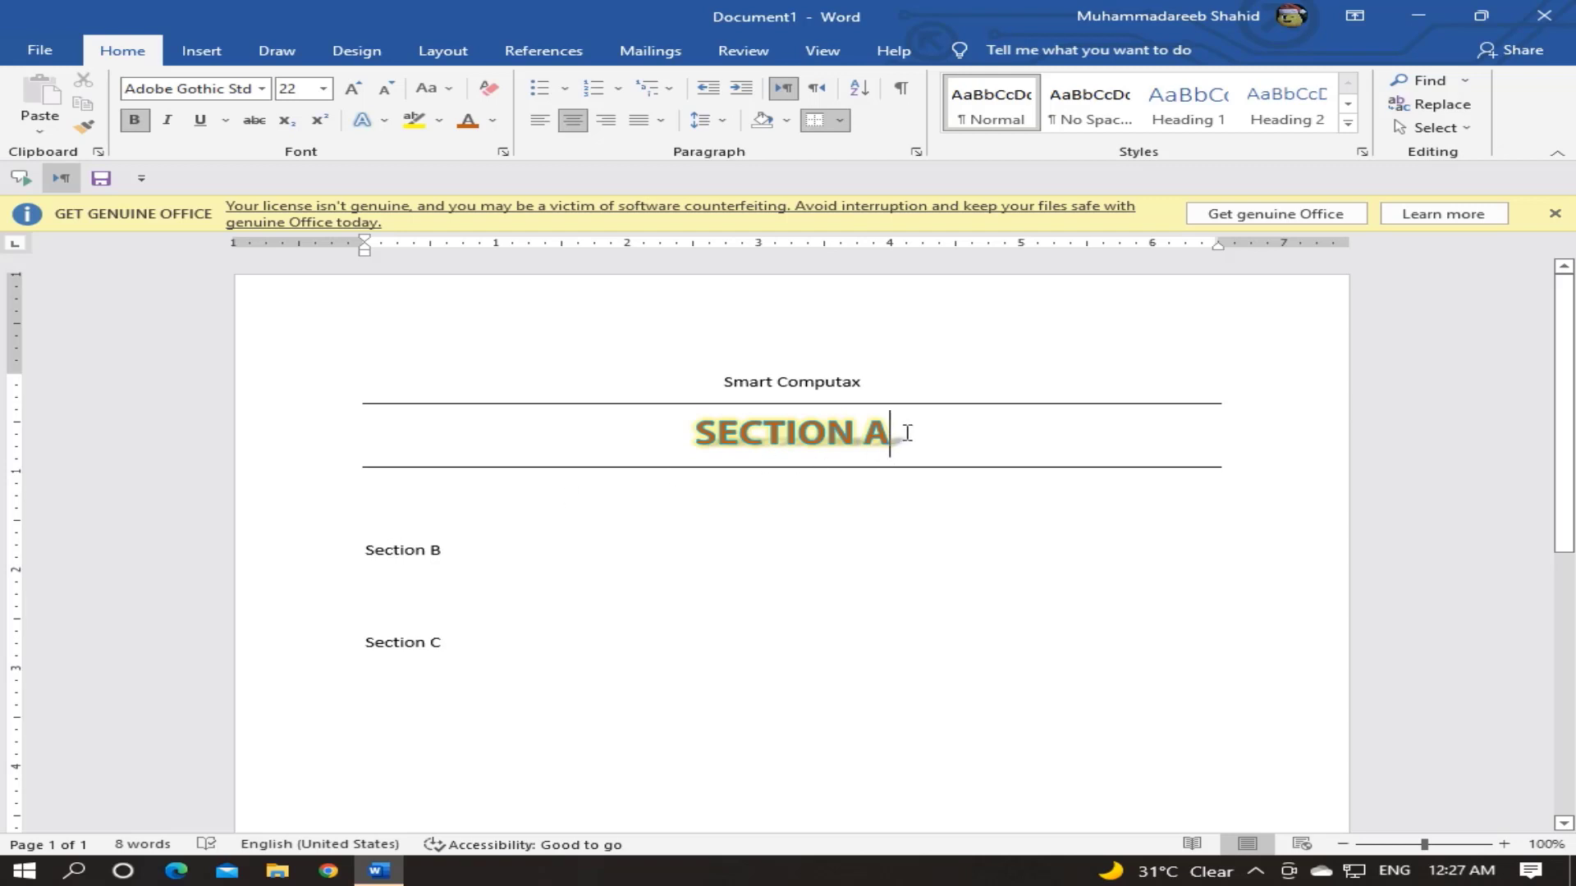
Copy SECTION A's formatting onto Section B with Format Painter and make it uppercase
{"action": "left_click_drag", "start_coordinate": [908, 433], "coordinate": [697, 435]}
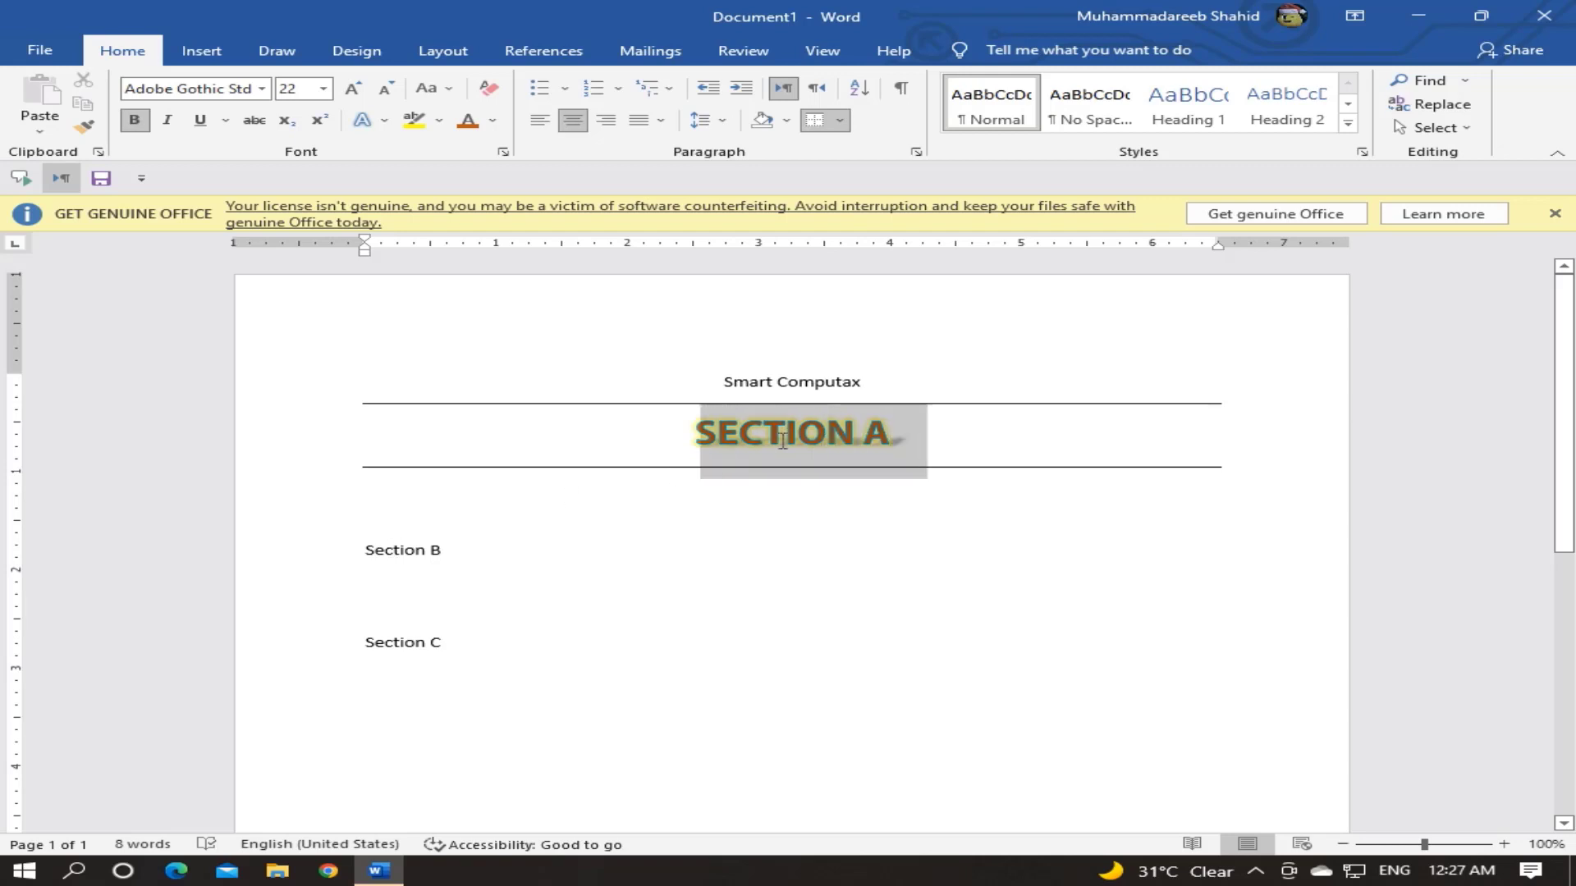
{"action": "left_click", "coordinate": [85, 127]}
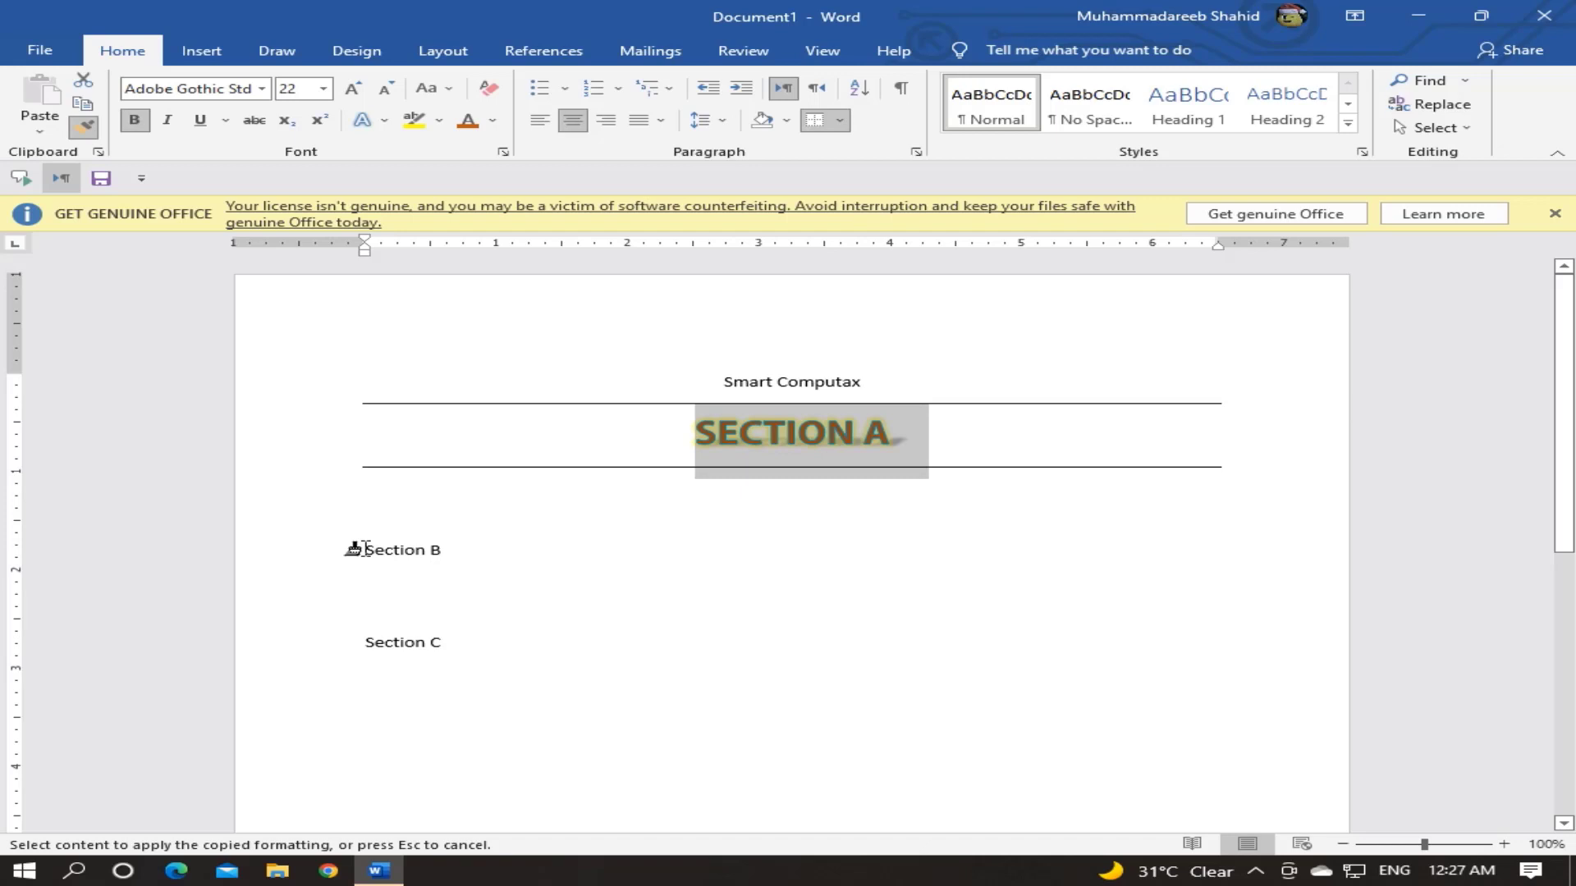
{"action": "left_click_drag", "start_coordinate": [366, 549], "coordinate": [414, 553]}
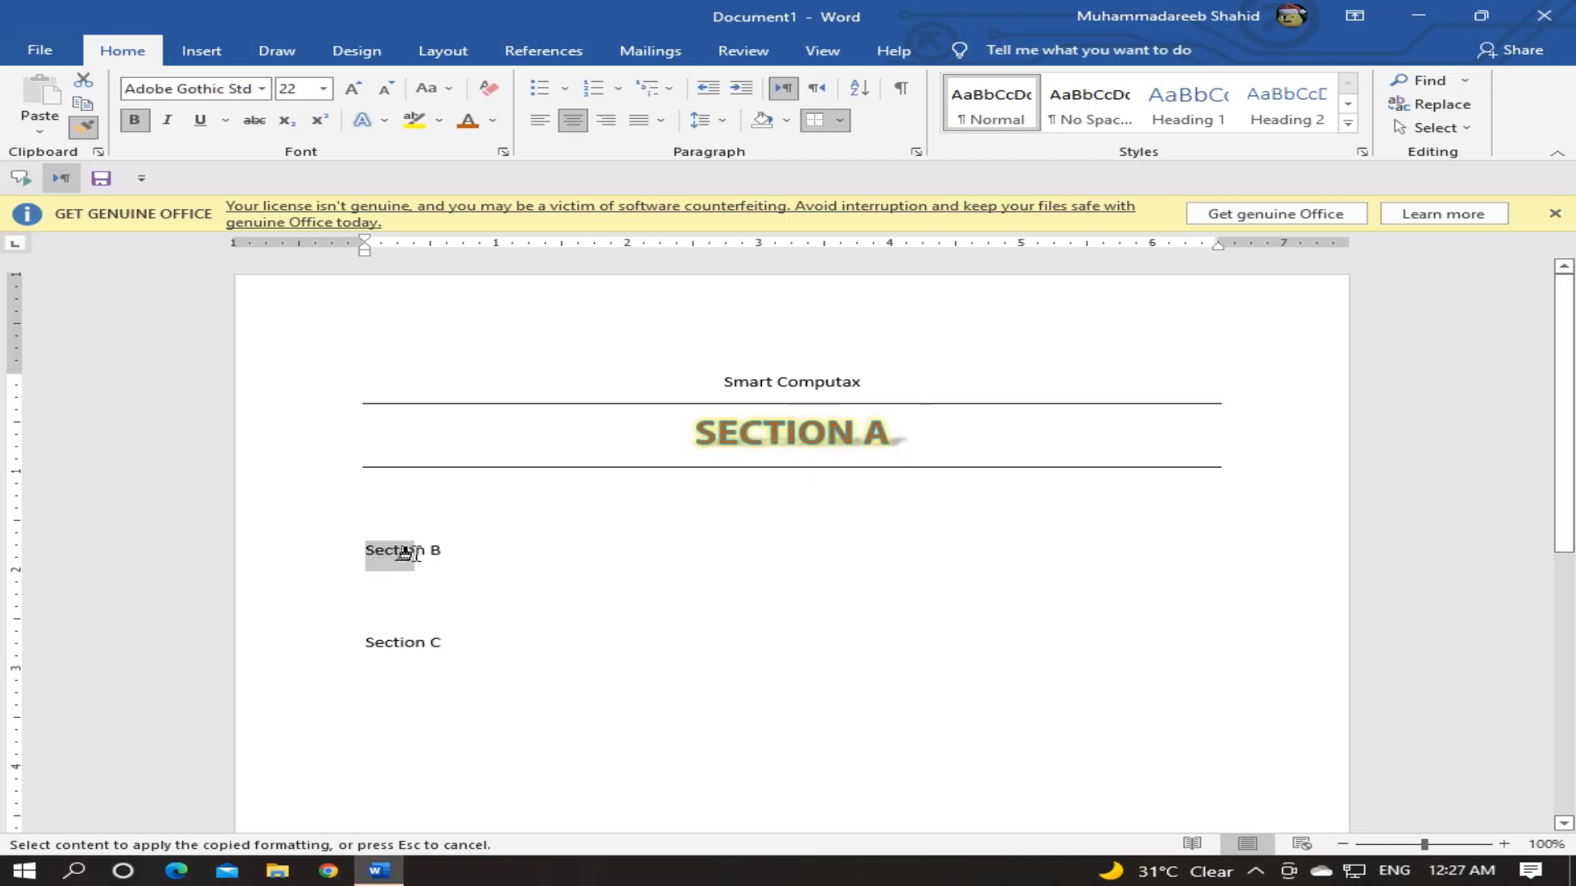
{"action": "left_click_drag", "start_coordinate": [405, 552], "coordinate": [451, 573]}
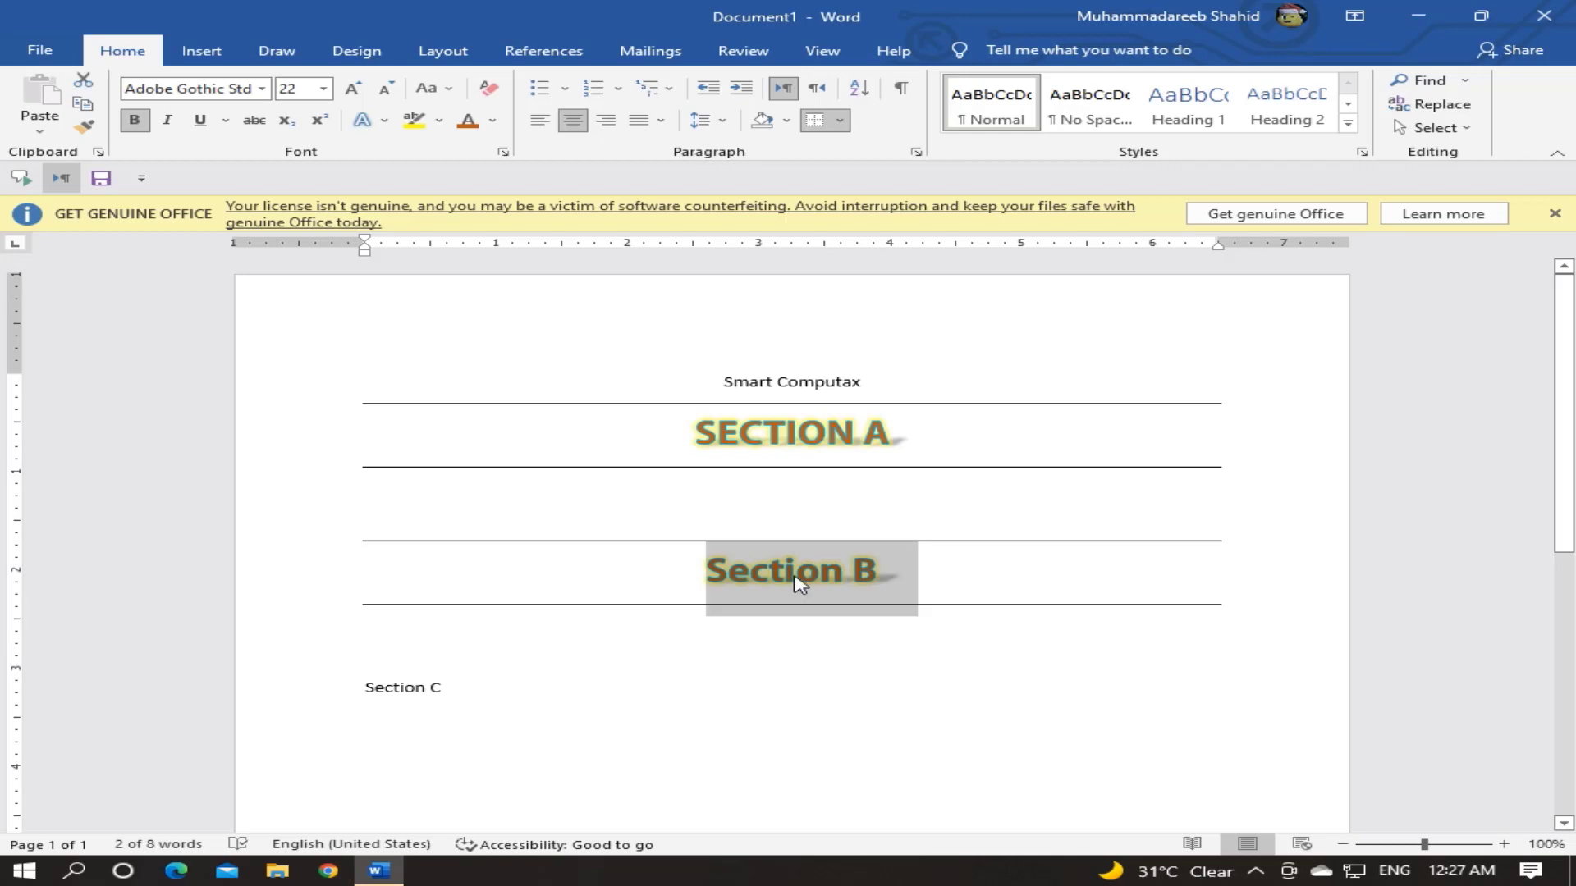
{"action": "left_click", "coordinate": [452, 96]}
{"action": "left_click", "coordinate": [512, 162]}
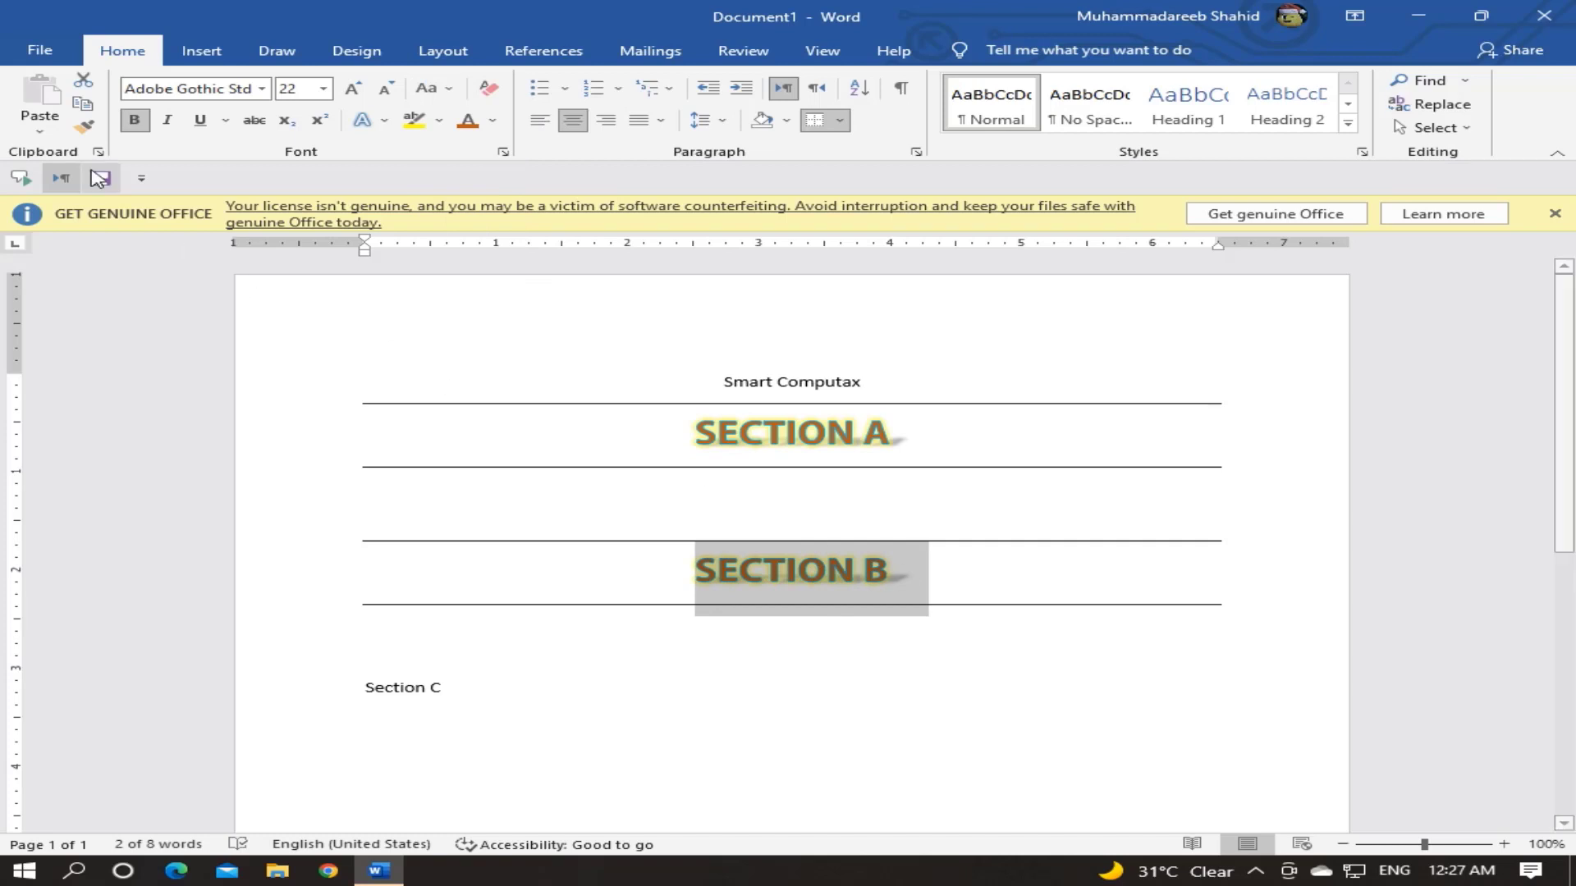
Paint the same heading formatting onto Section C and convert it to uppercase
{"action": "left_click", "coordinate": [82, 127]}
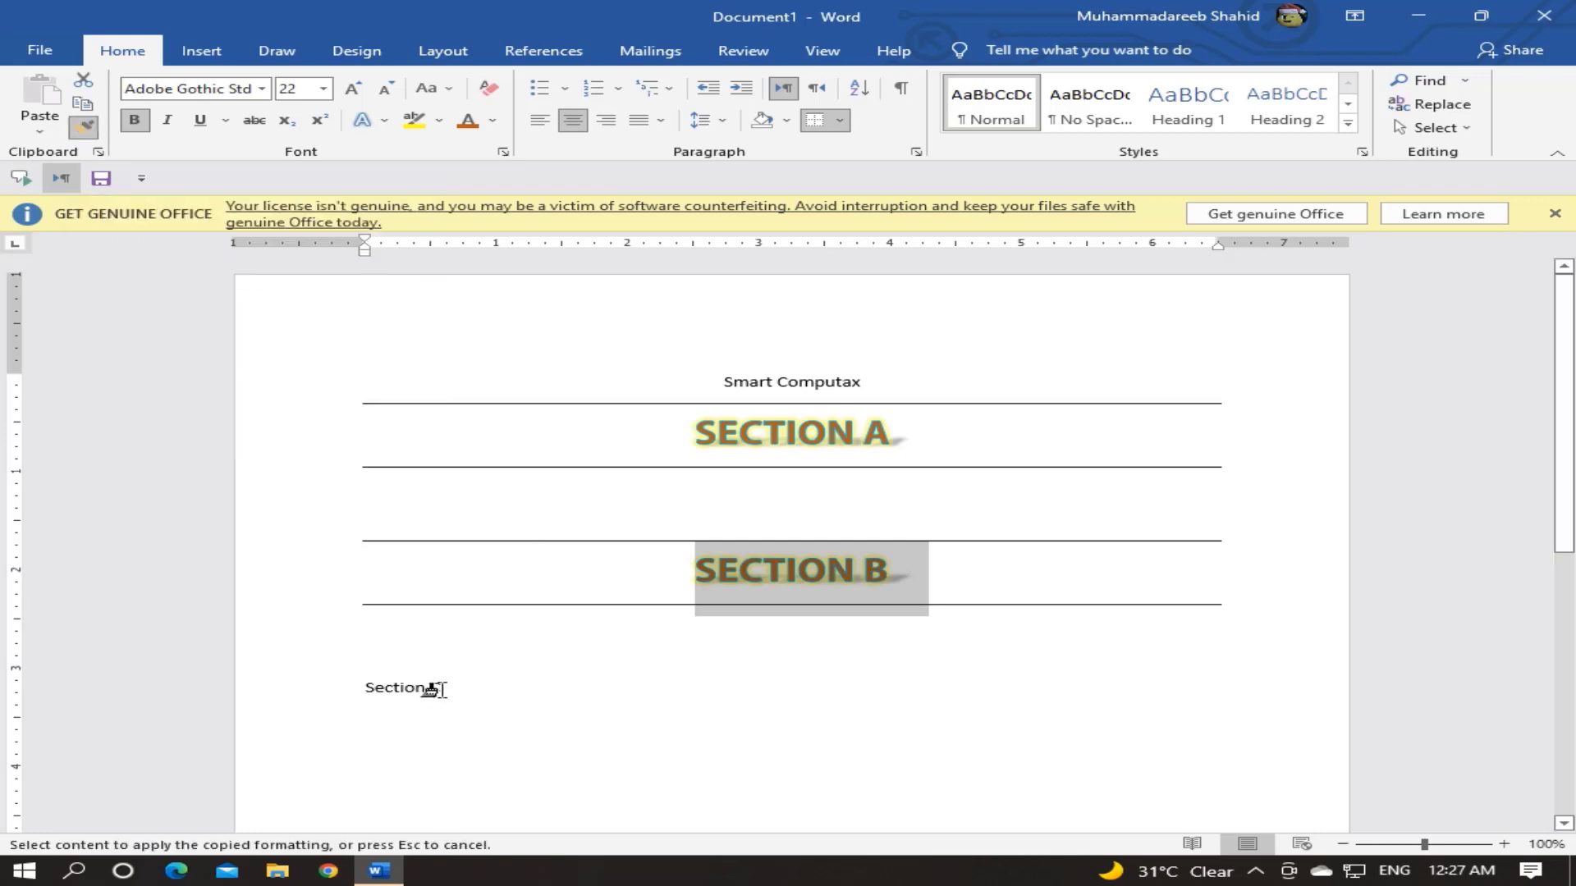
{"action": "left_click_drag", "start_coordinate": [439, 688], "coordinate": [365, 688]}
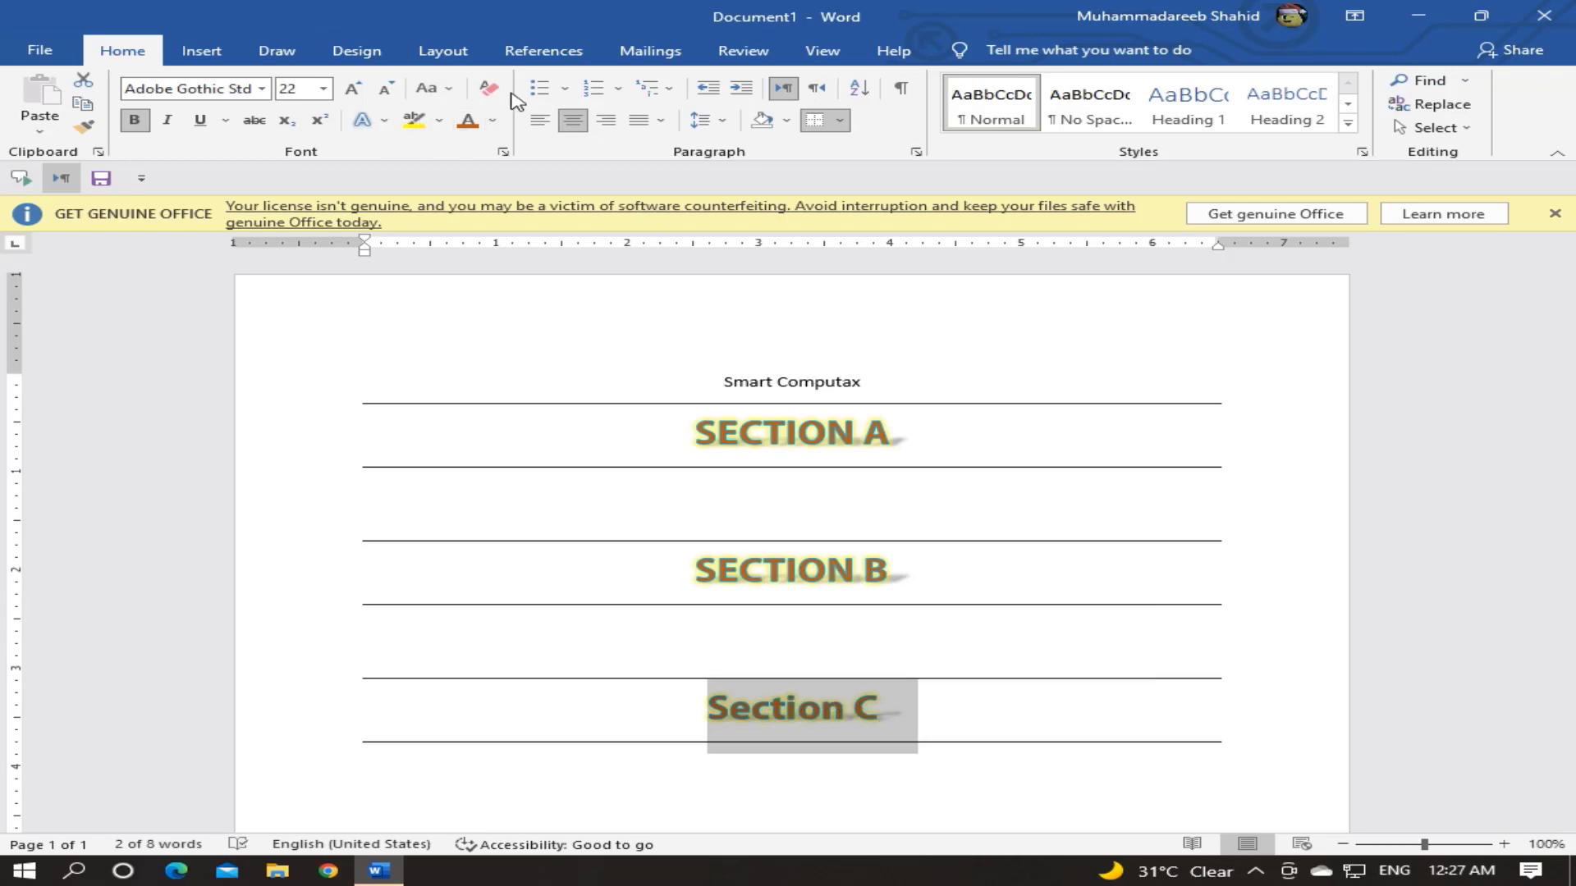
{"action": "left_click", "coordinate": [444, 90]}
{"action": "left_click", "coordinate": [491, 164]}
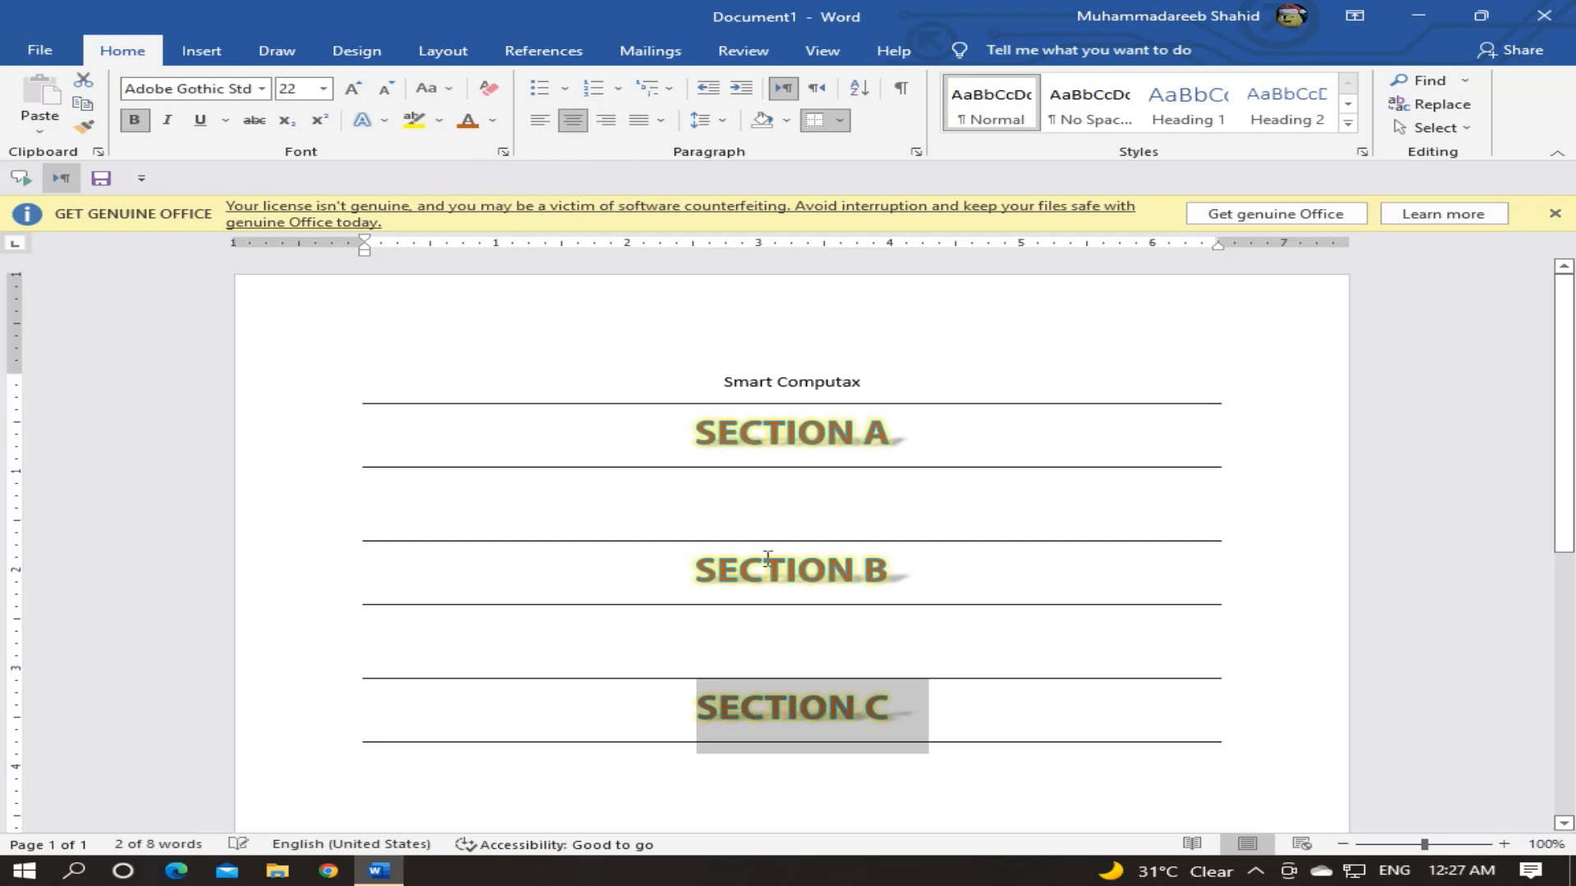
{"action": "left_click", "coordinate": [954, 730]}
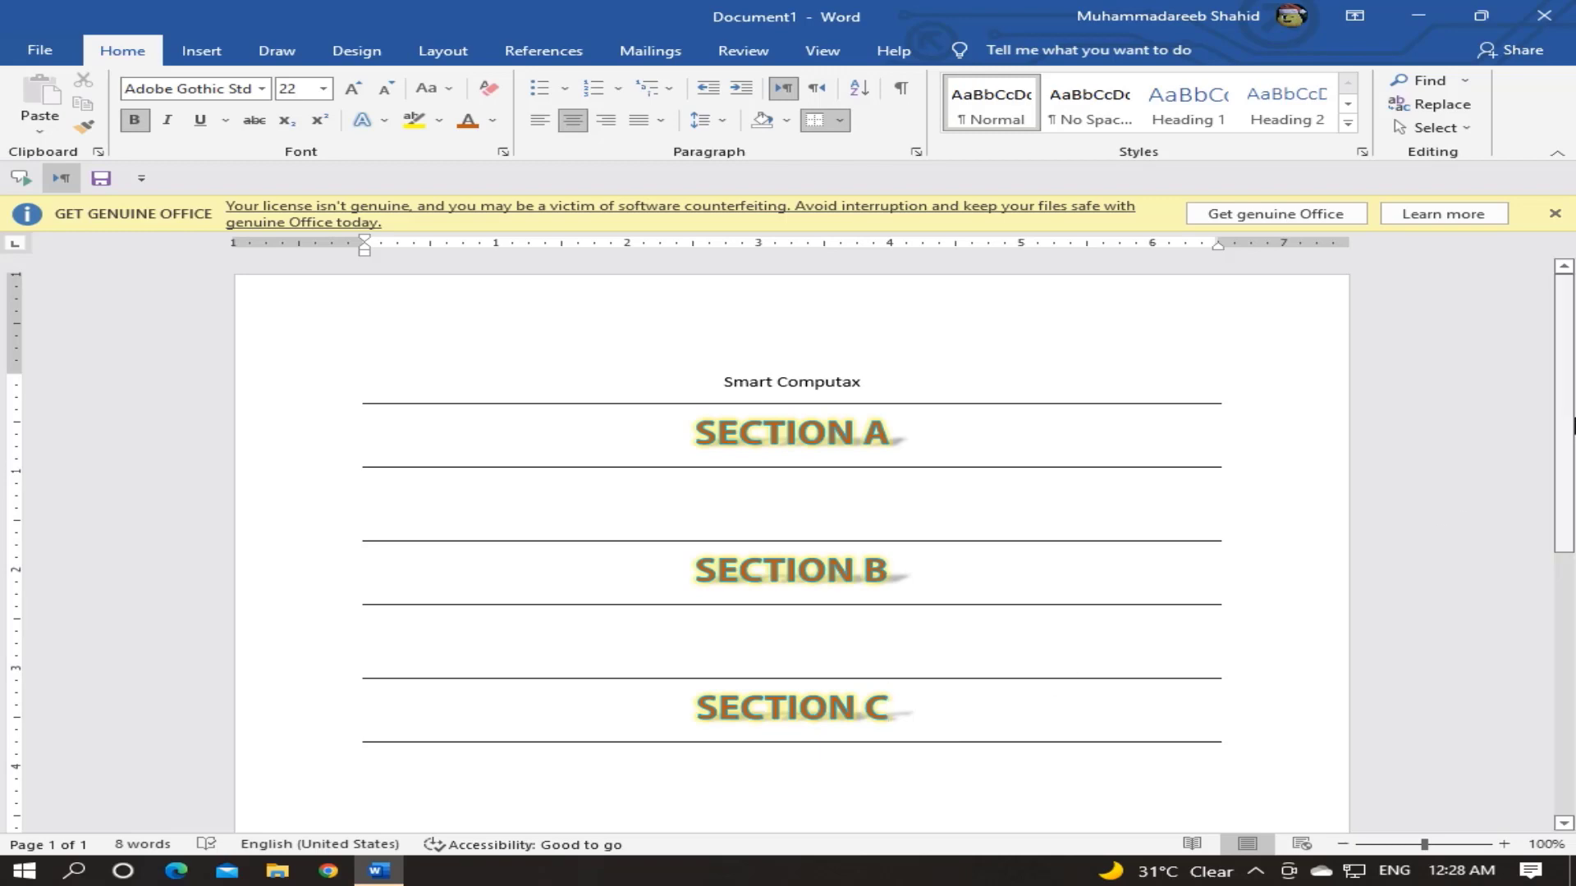
Select the entire document with Ctrl+A and clear all formatting to plain Calibri 11
{"action": "scroll", "coordinate": [1295, 539], "scroll_direction": "down", "scroll_amount": 5}
{"action": "key", "text": "Home"}
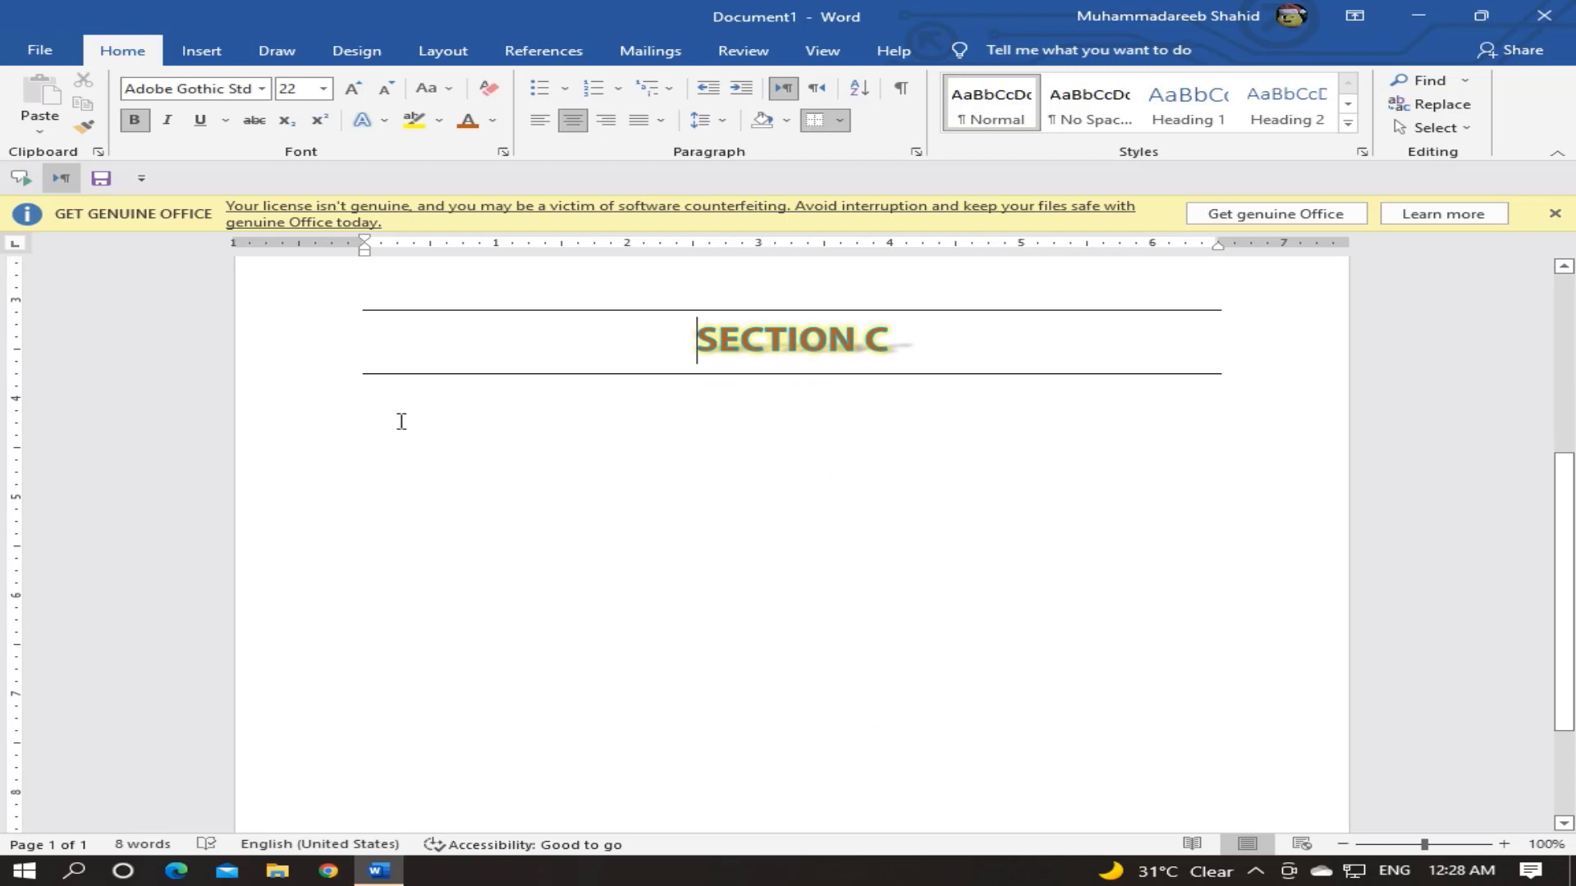
{"action": "key", "text": "shift+End"}
{"action": "key", "text": "Left"}
{"action": "key", "text": "ctrl+a"}
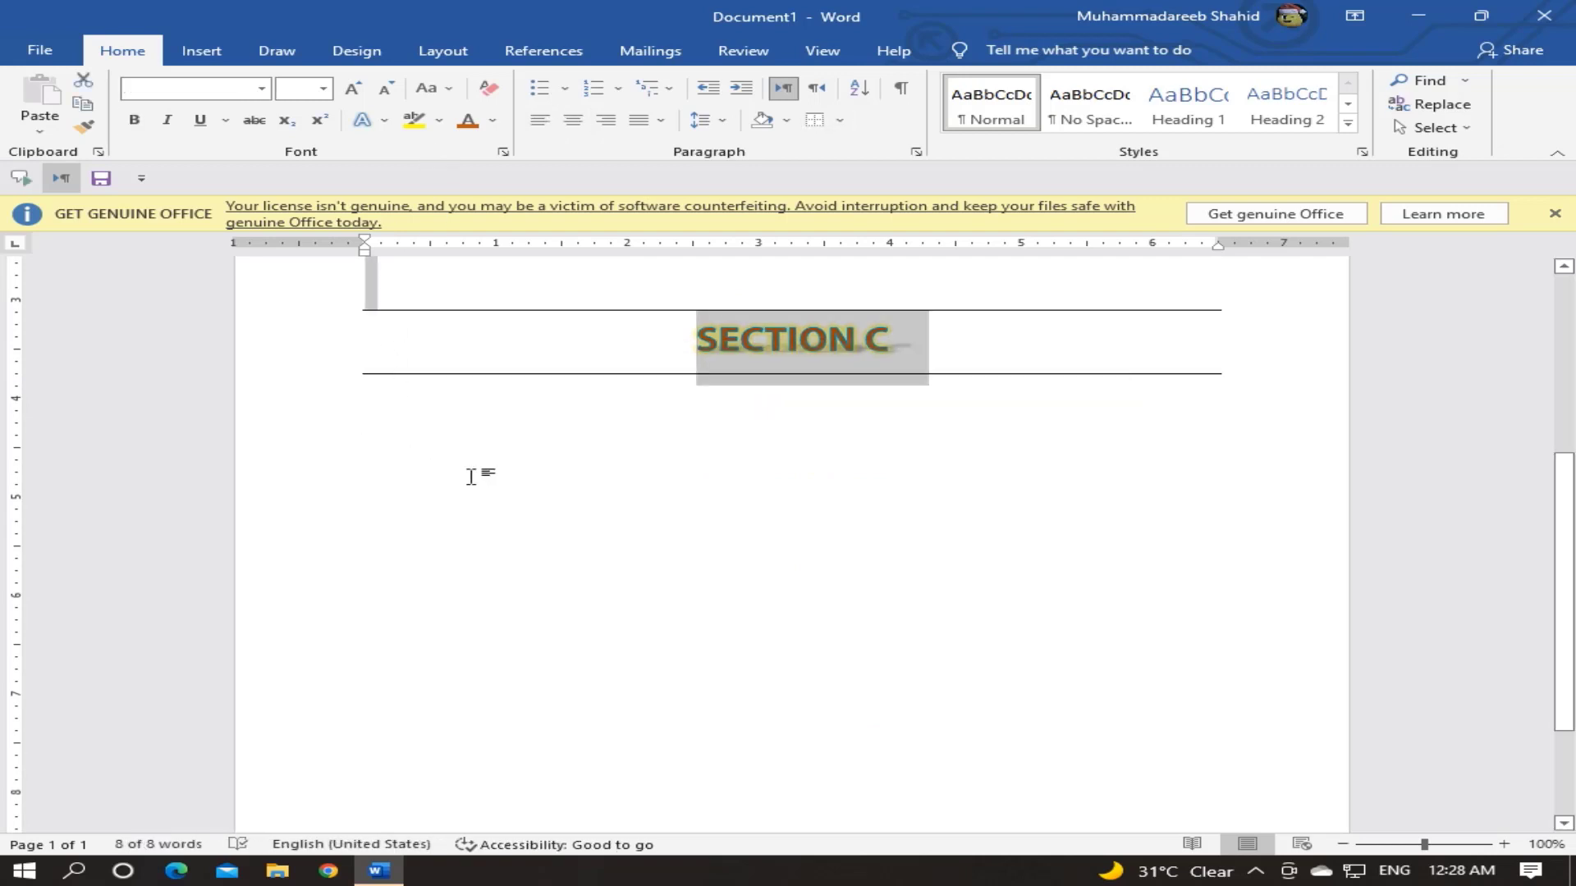
{"action": "left_click", "coordinate": [494, 96]}
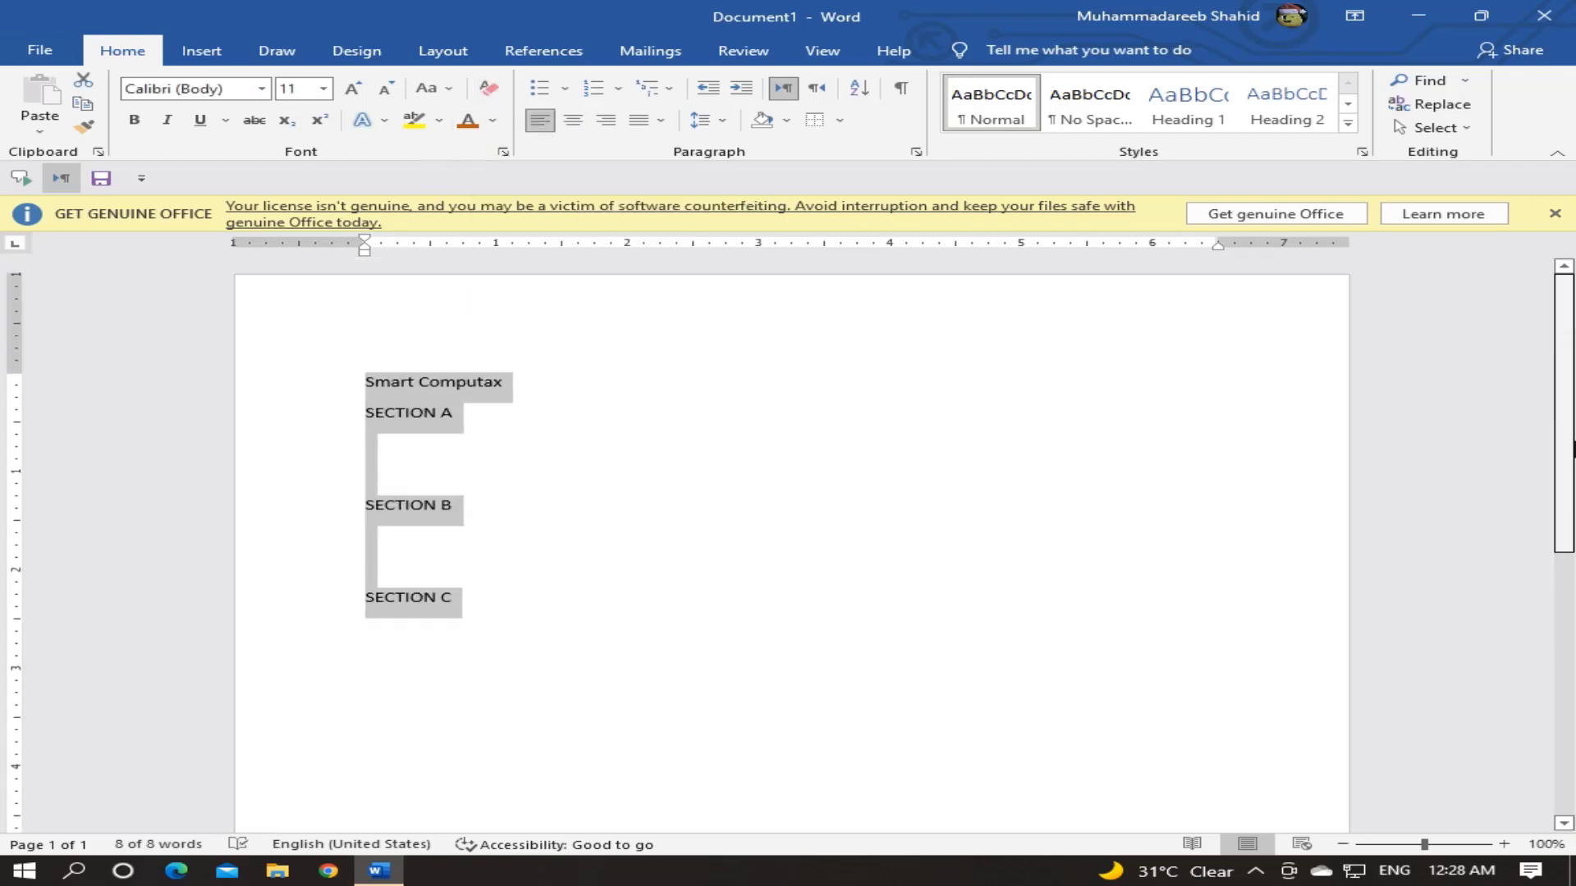
{"action": "left_click", "coordinate": [710, 746]}
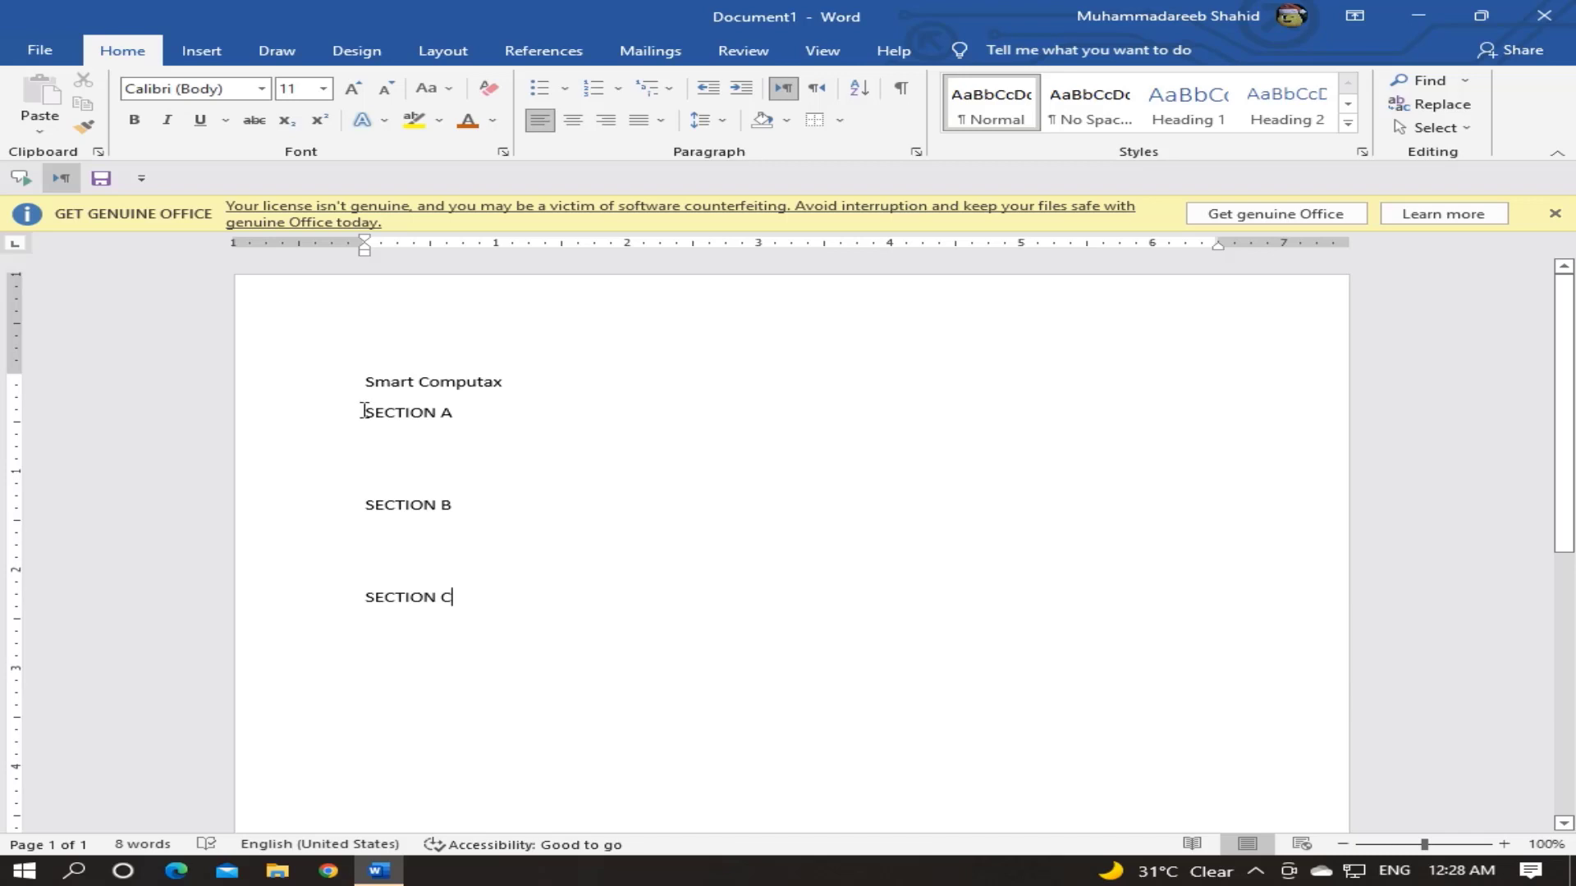
Copy SECTION A below SECTION C, then delete that duplicate line
{"action": "left_click_drag", "start_coordinate": [364, 411], "coordinate": [464, 417]}
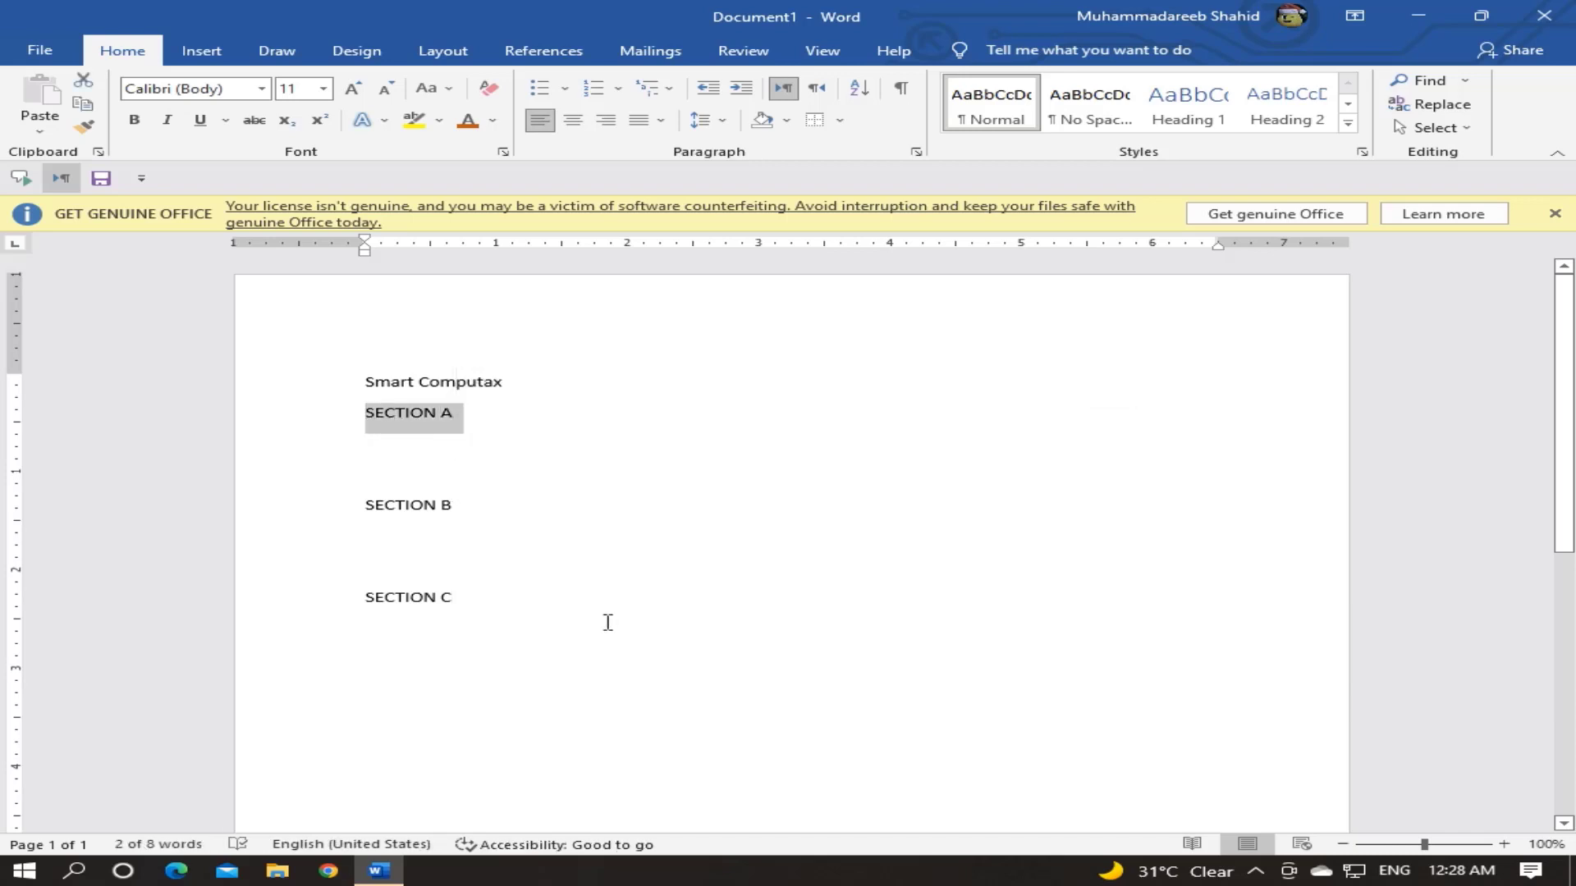
{"action": "left_click", "coordinate": [84, 115]}
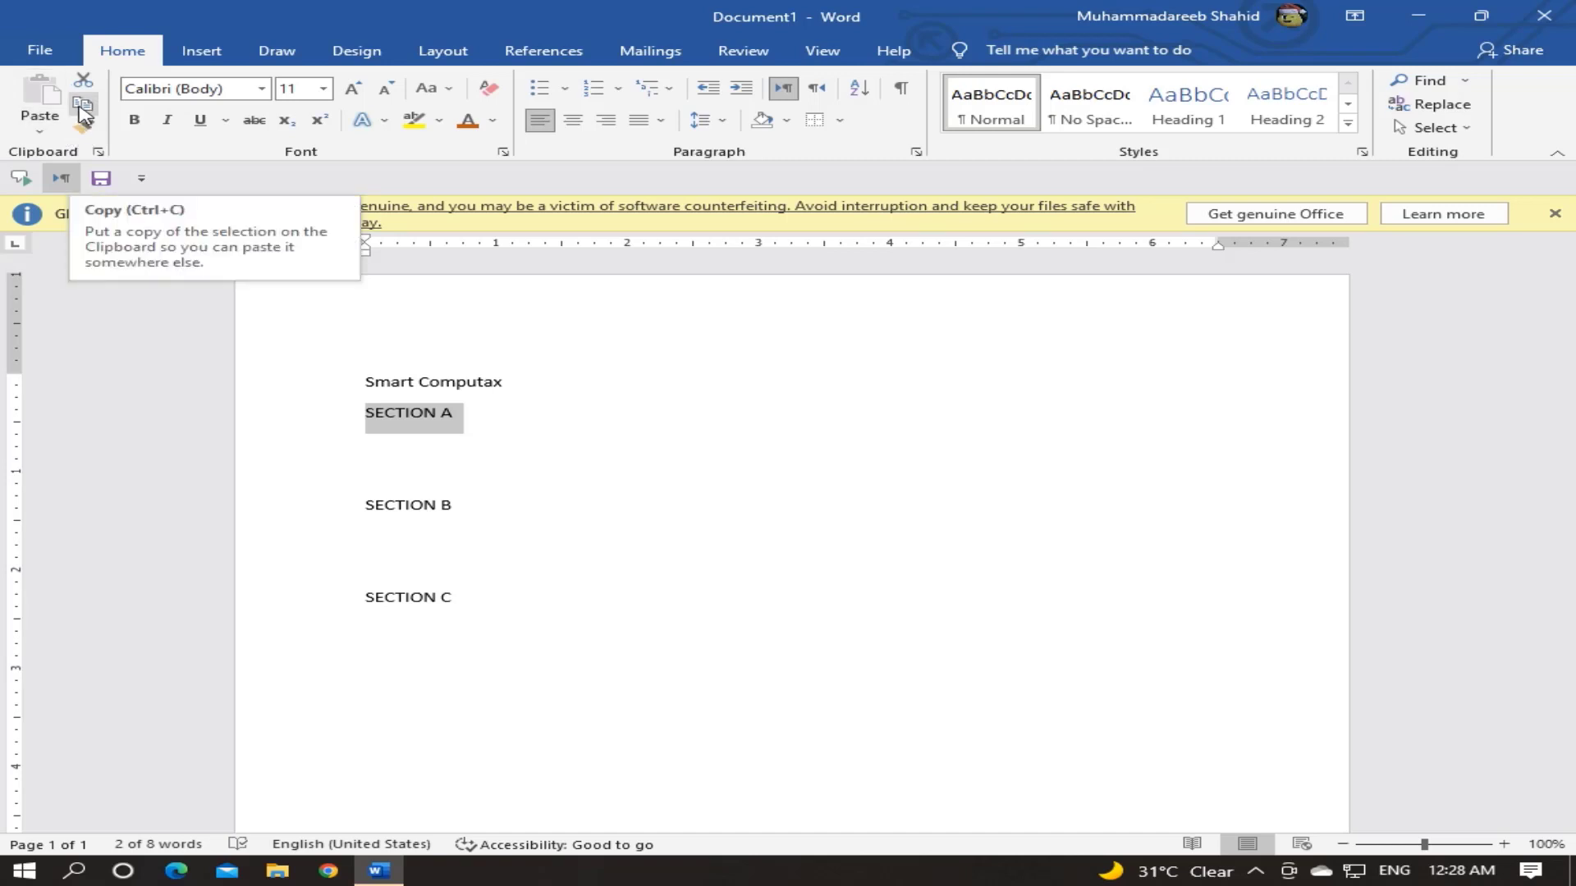
{"action": "left_click", "coordinate": [85, 113]}
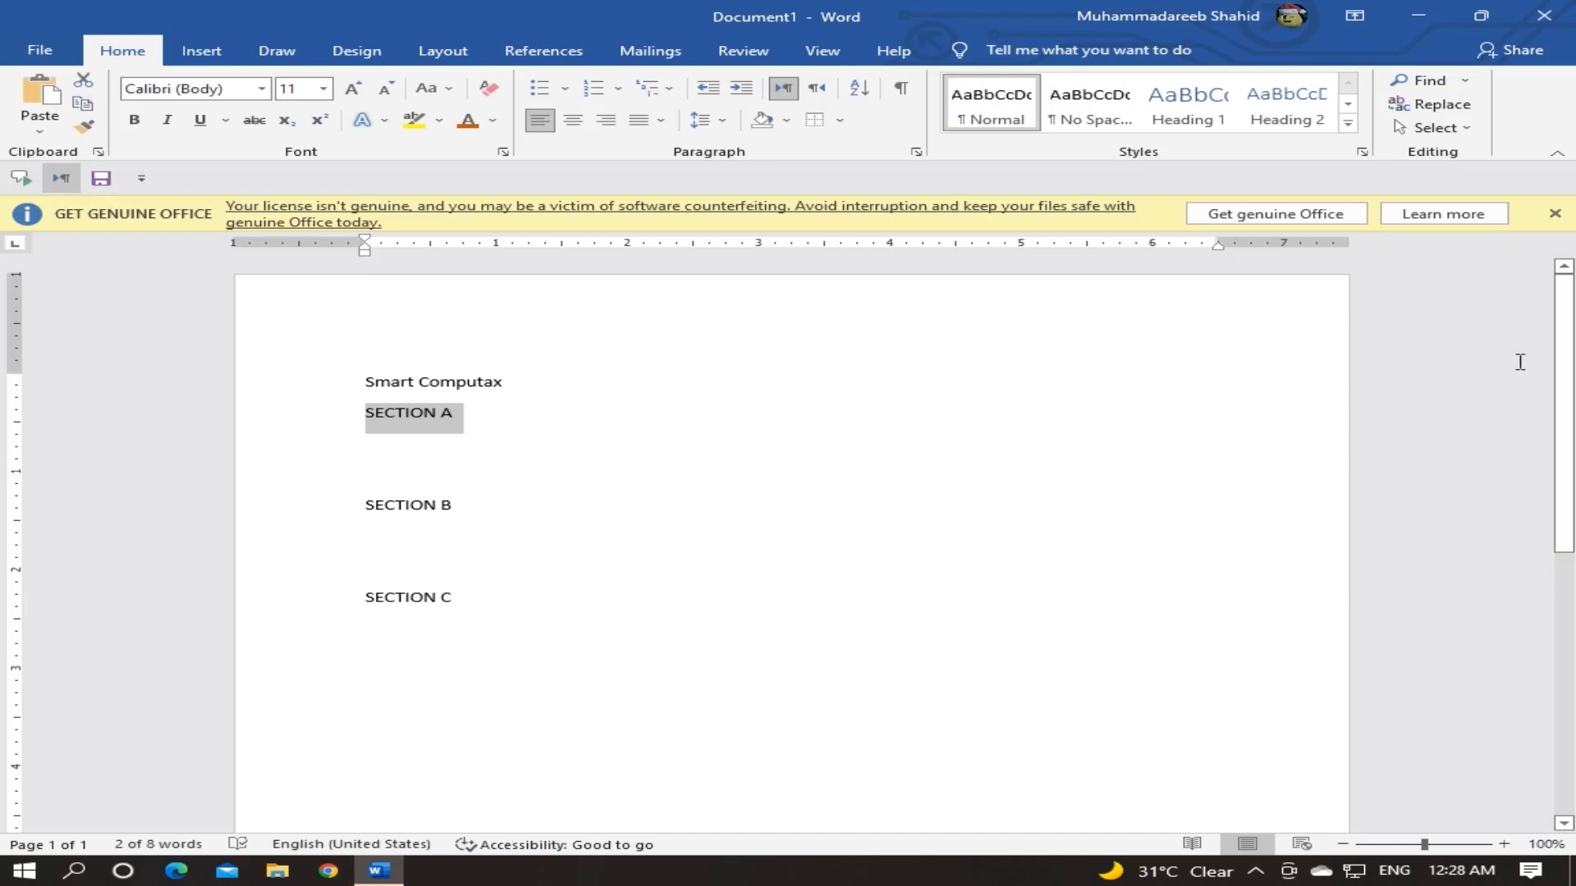
{"action": "scroll", "coordinate": [1519, 358], "scroll_direction": "down", "scroll_amount": 3}
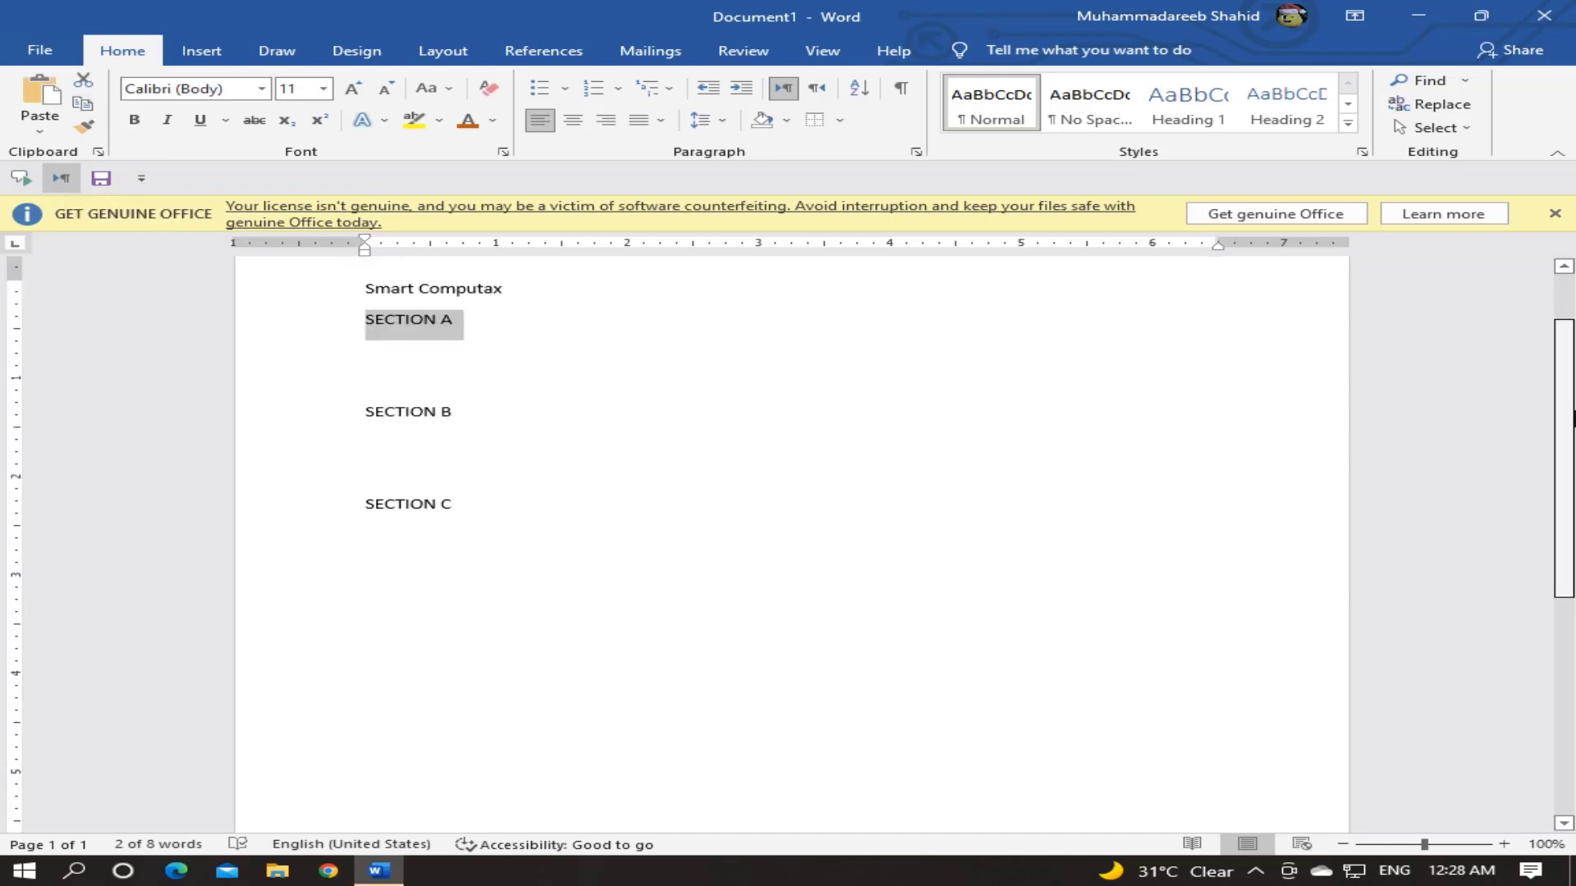
{"action": "left_click", "coordinate": [370, 575]}
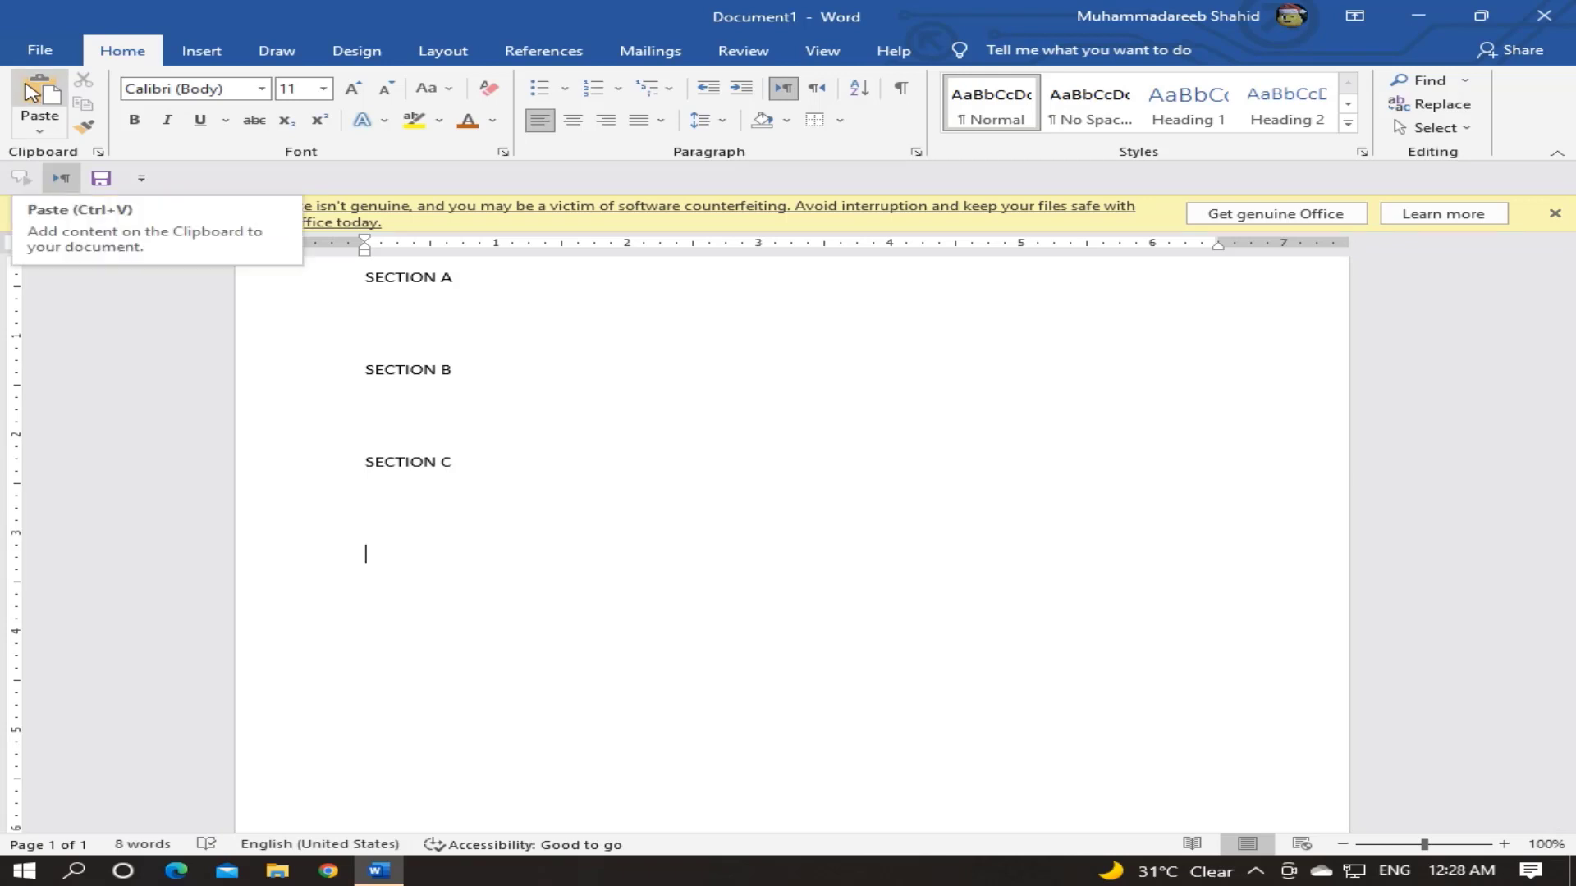
{"action": "left_click", "coordinate": [31, 90]}
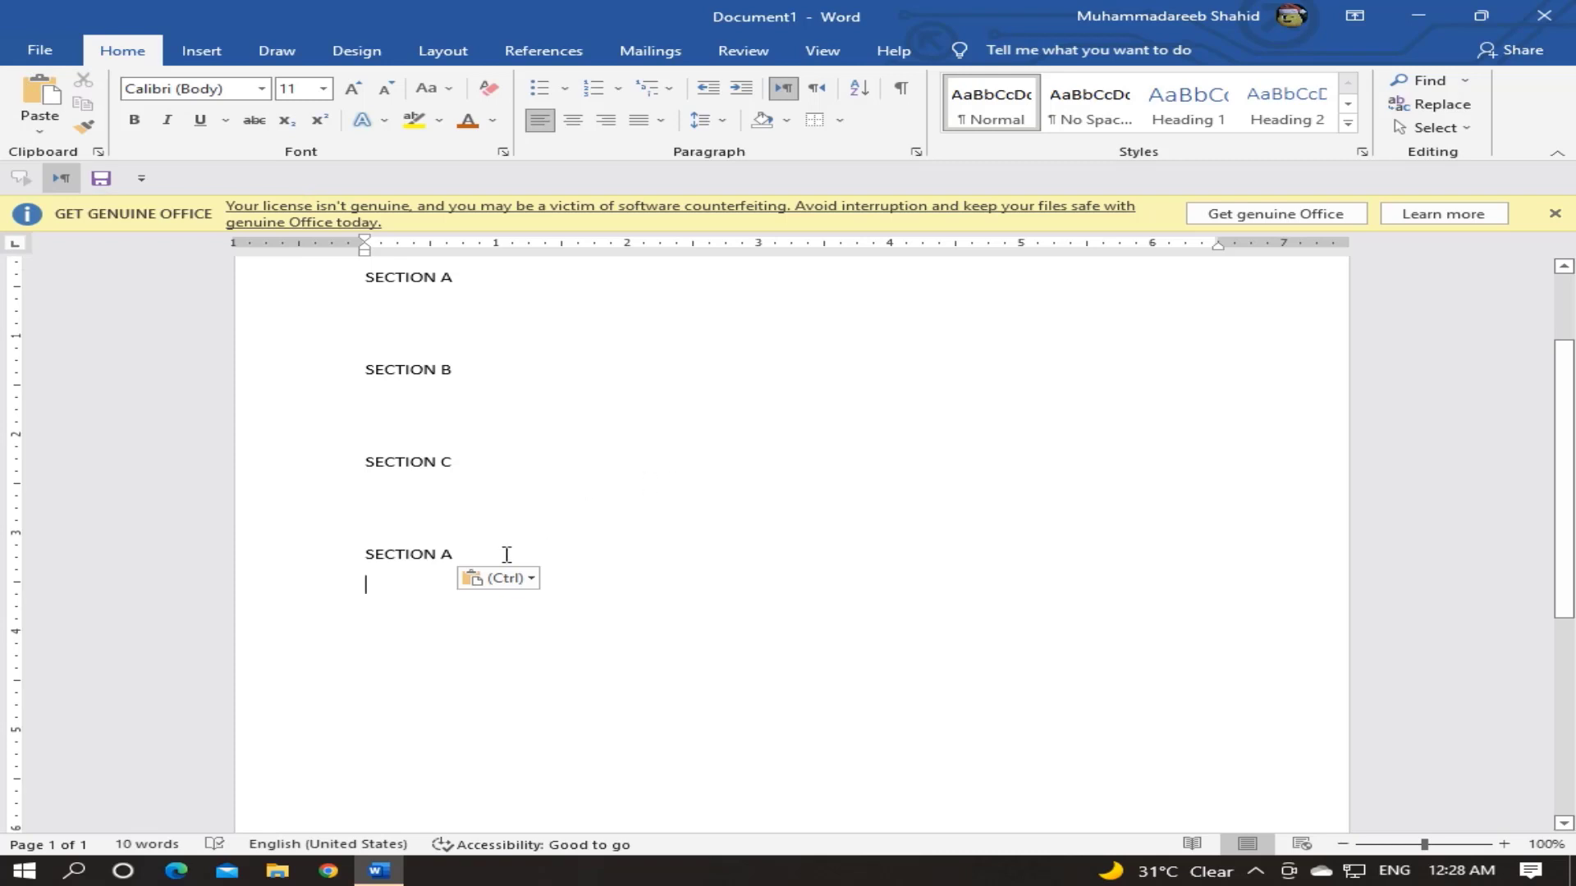
{"action": "left_click", "coordinate": [348, 553]}
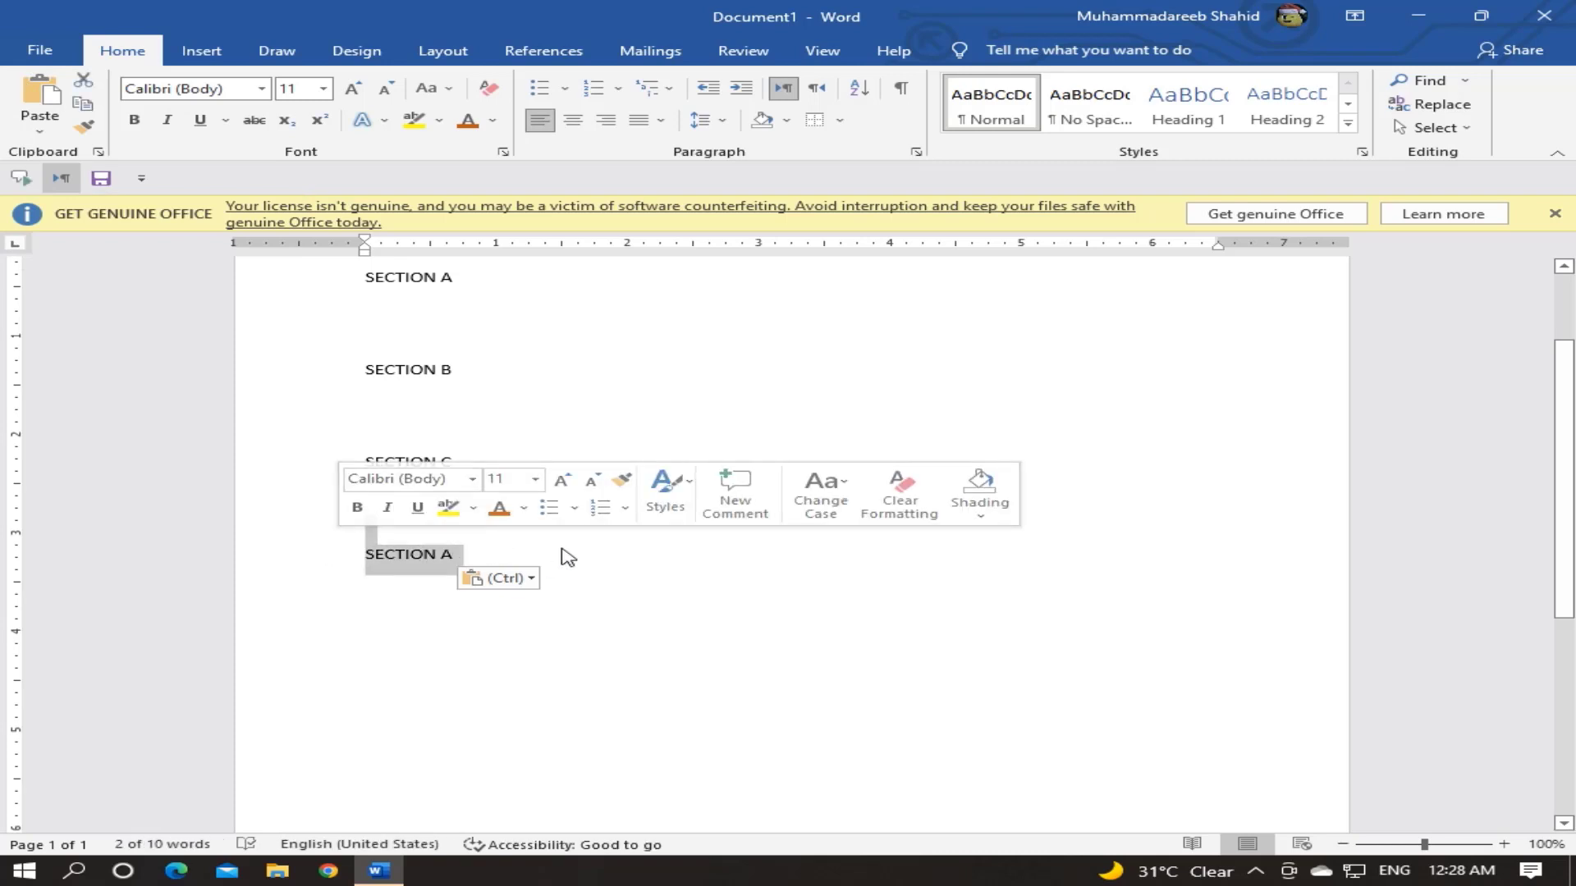
{"action": "key", "text": "Delete"}
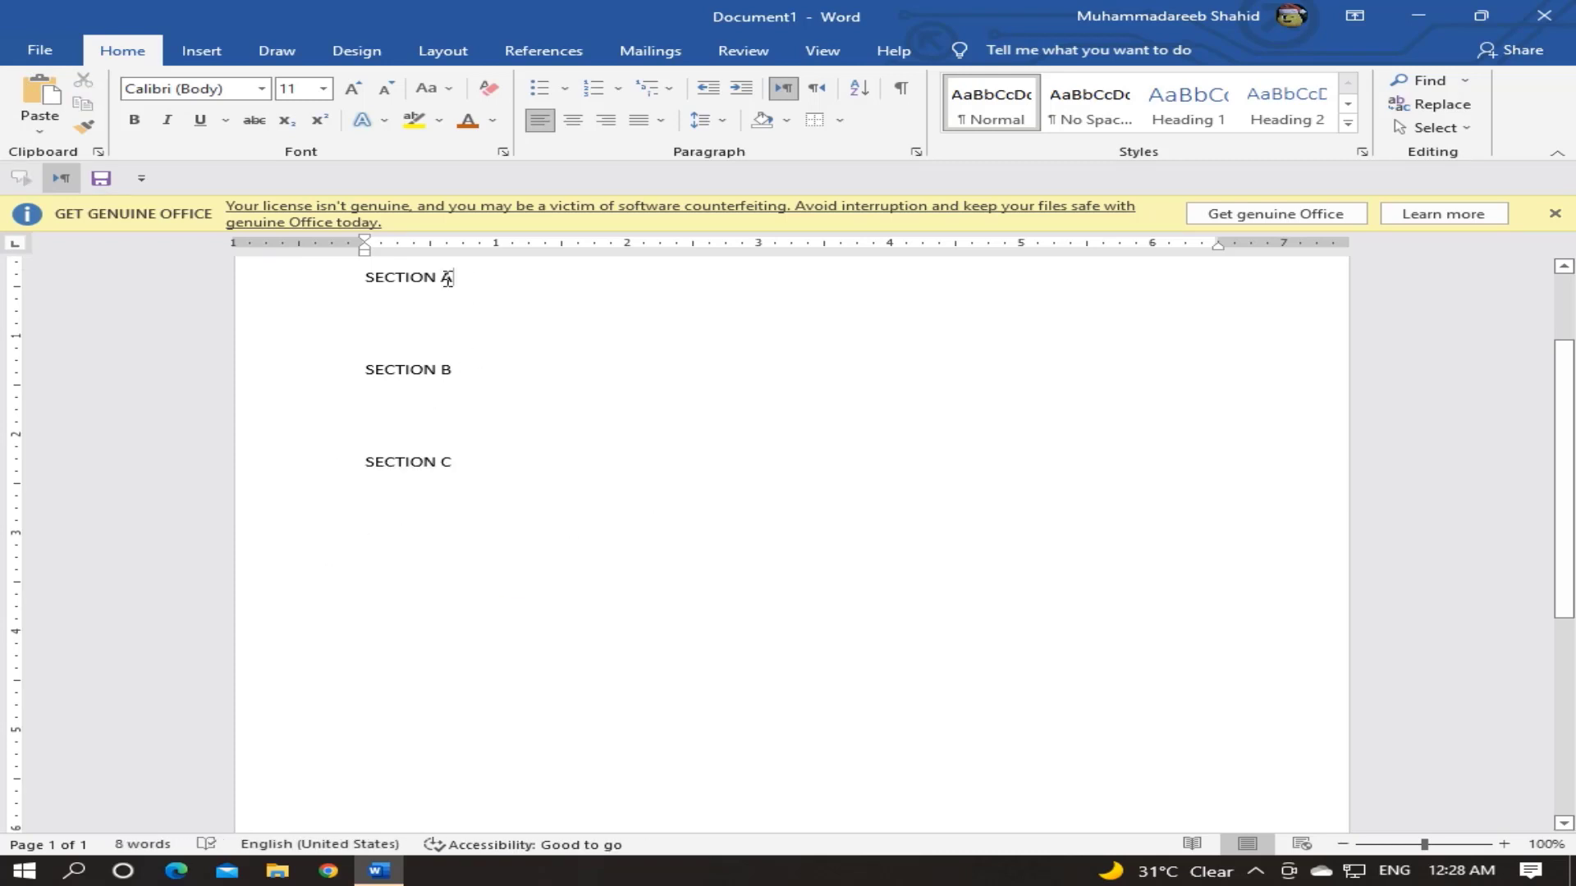
Cut the original SECTION A heading and paste it below SECTION C
{"action": "left_click_drag", "start_coordinate": [460, 277], "coordinate": [386, 277]}
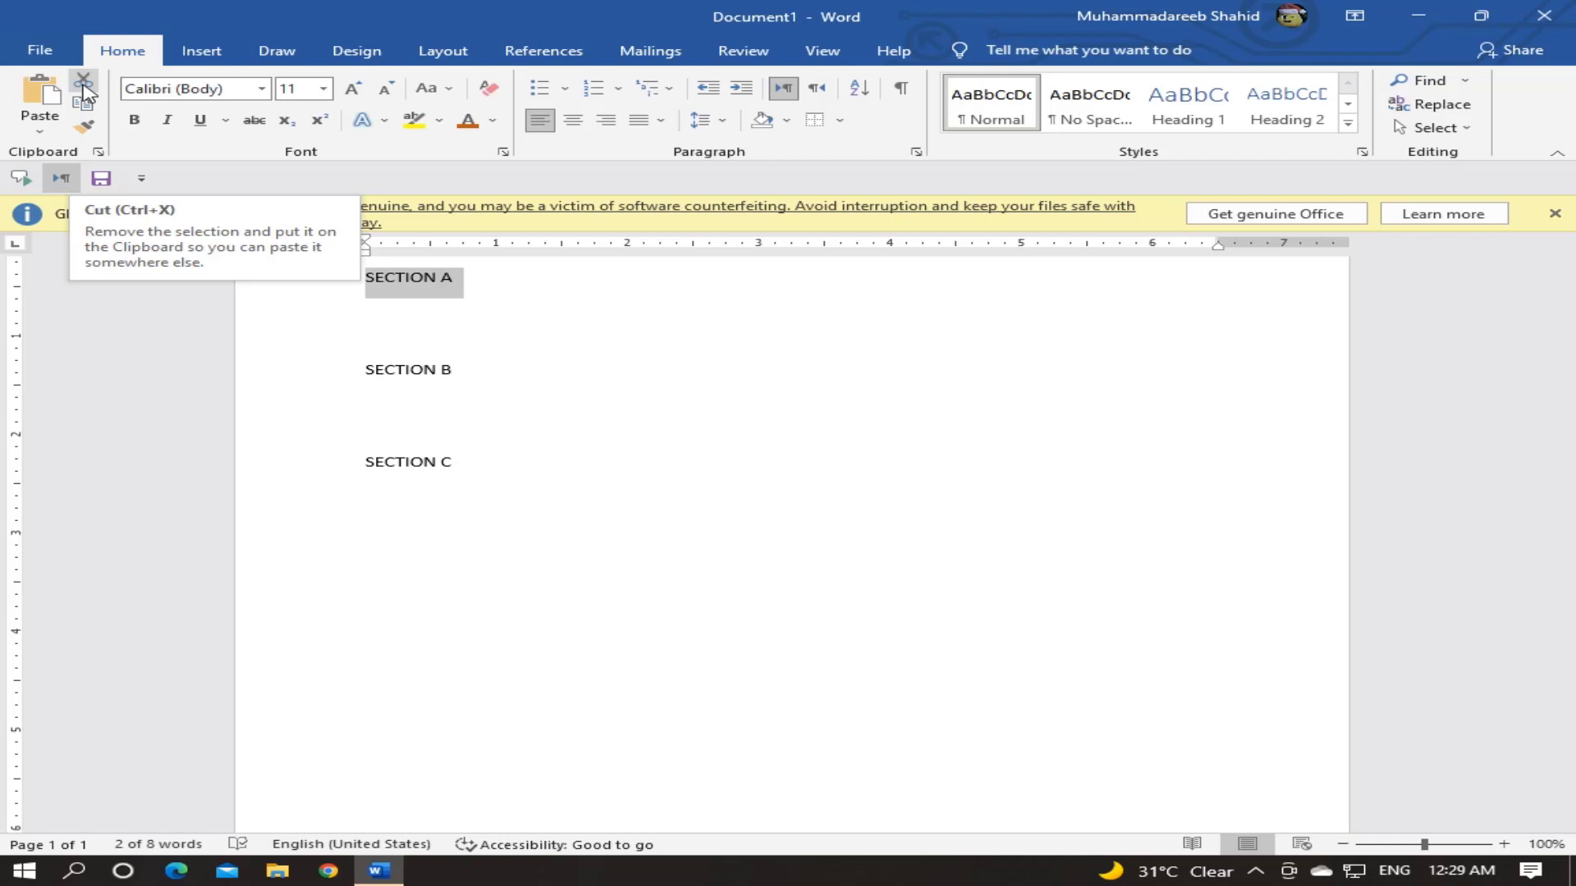
{"action": "left_click", "coordinate": [84, 89]}
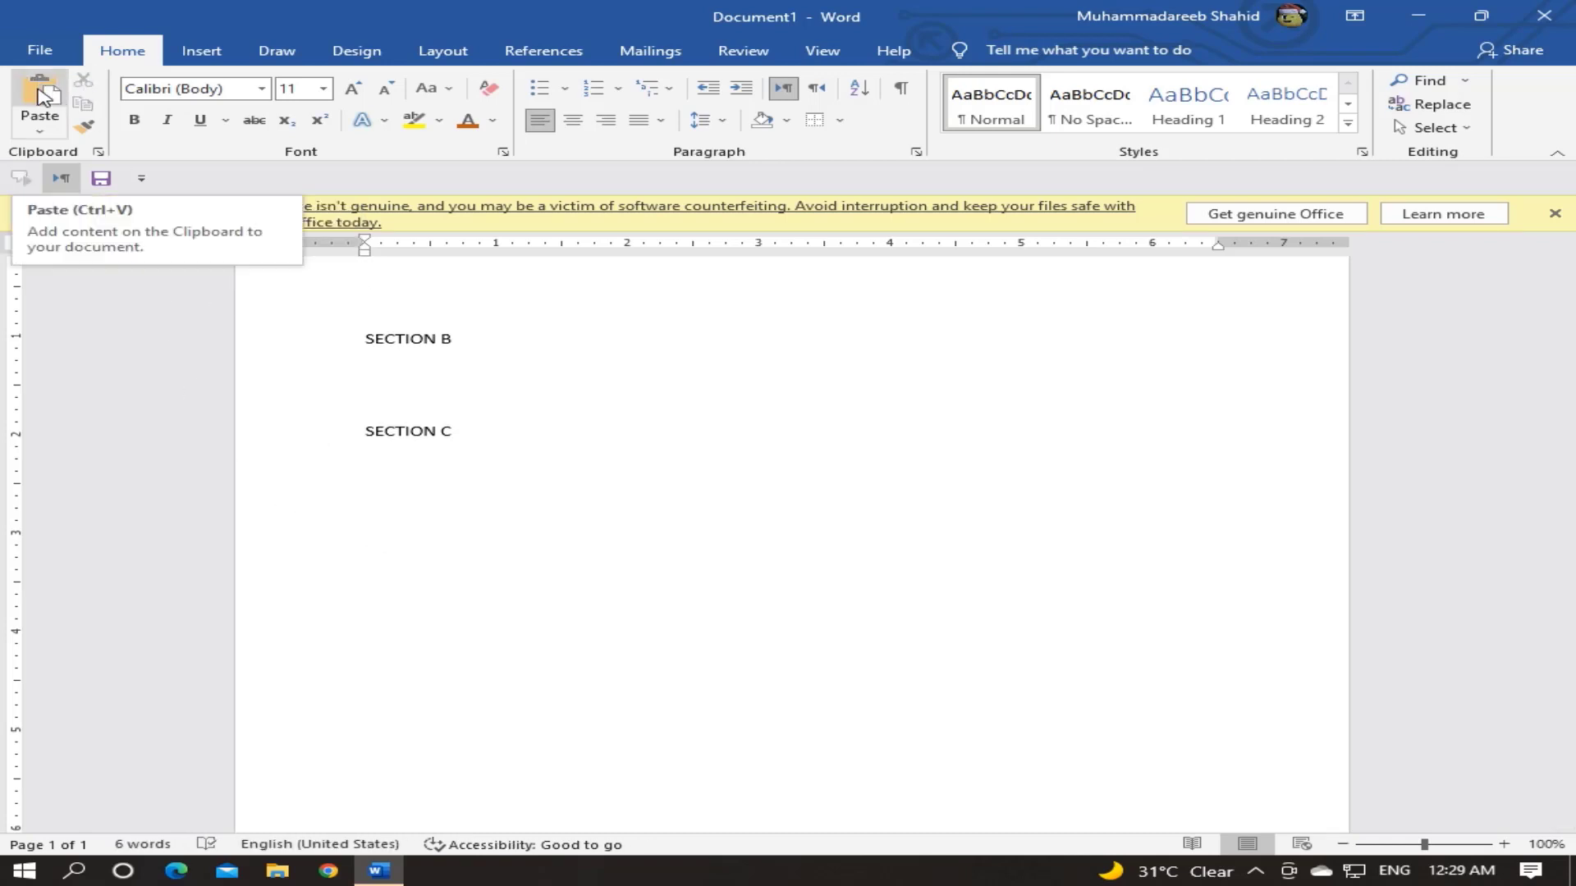
{"action": "left_click", "coordinate": [41, 95]}
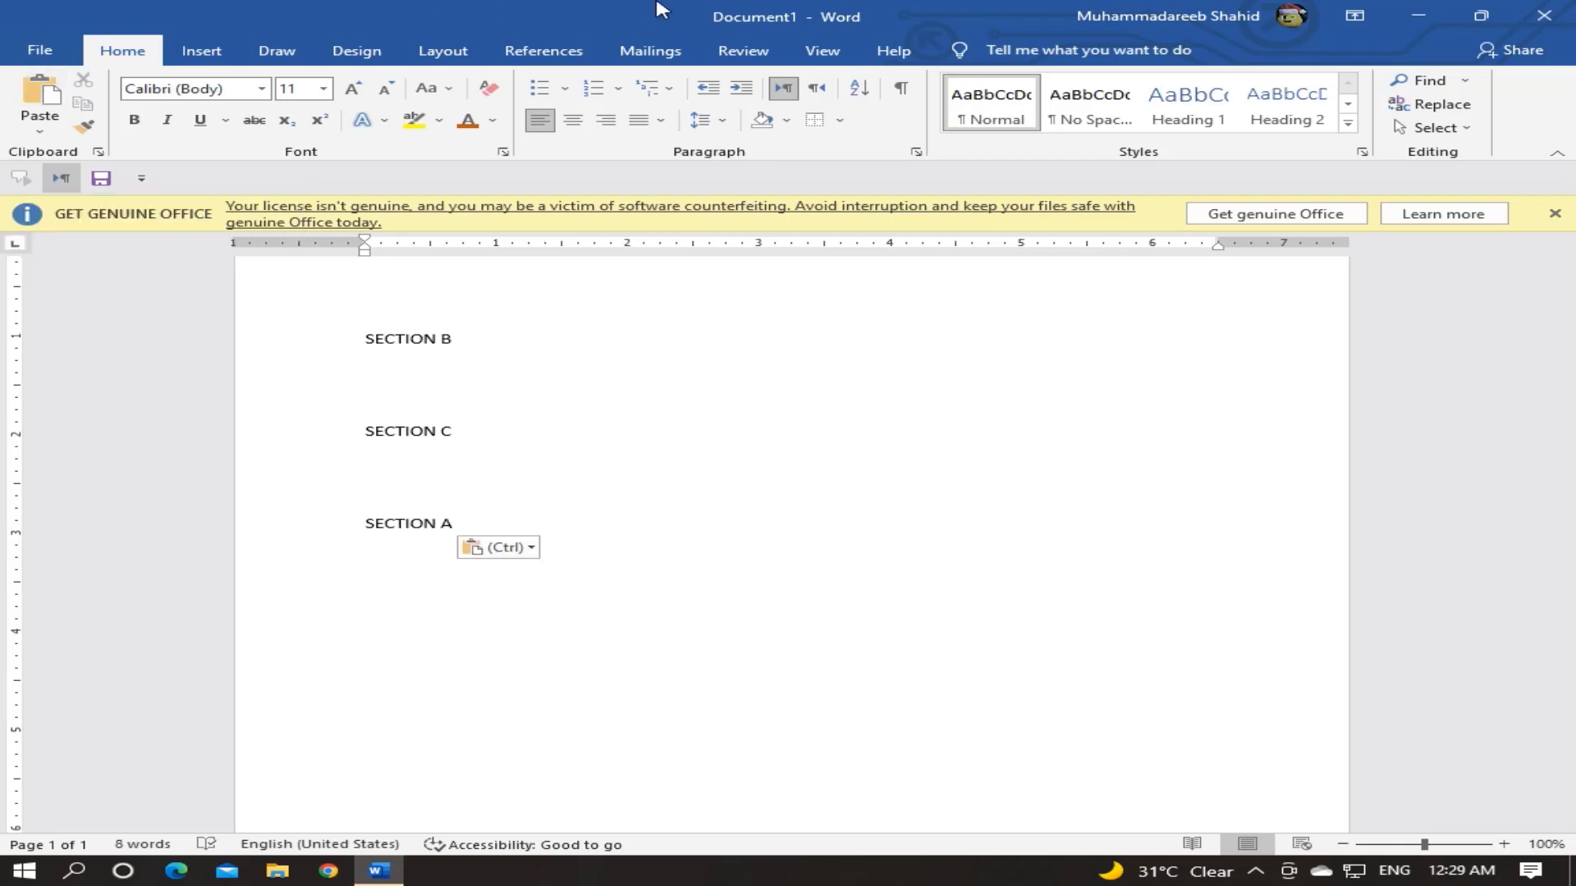
Minimize Word, open the GRAPHICS (F:) drive and copy the stroller image
{"action": "left_click", "coordinate": [1420, 14]}
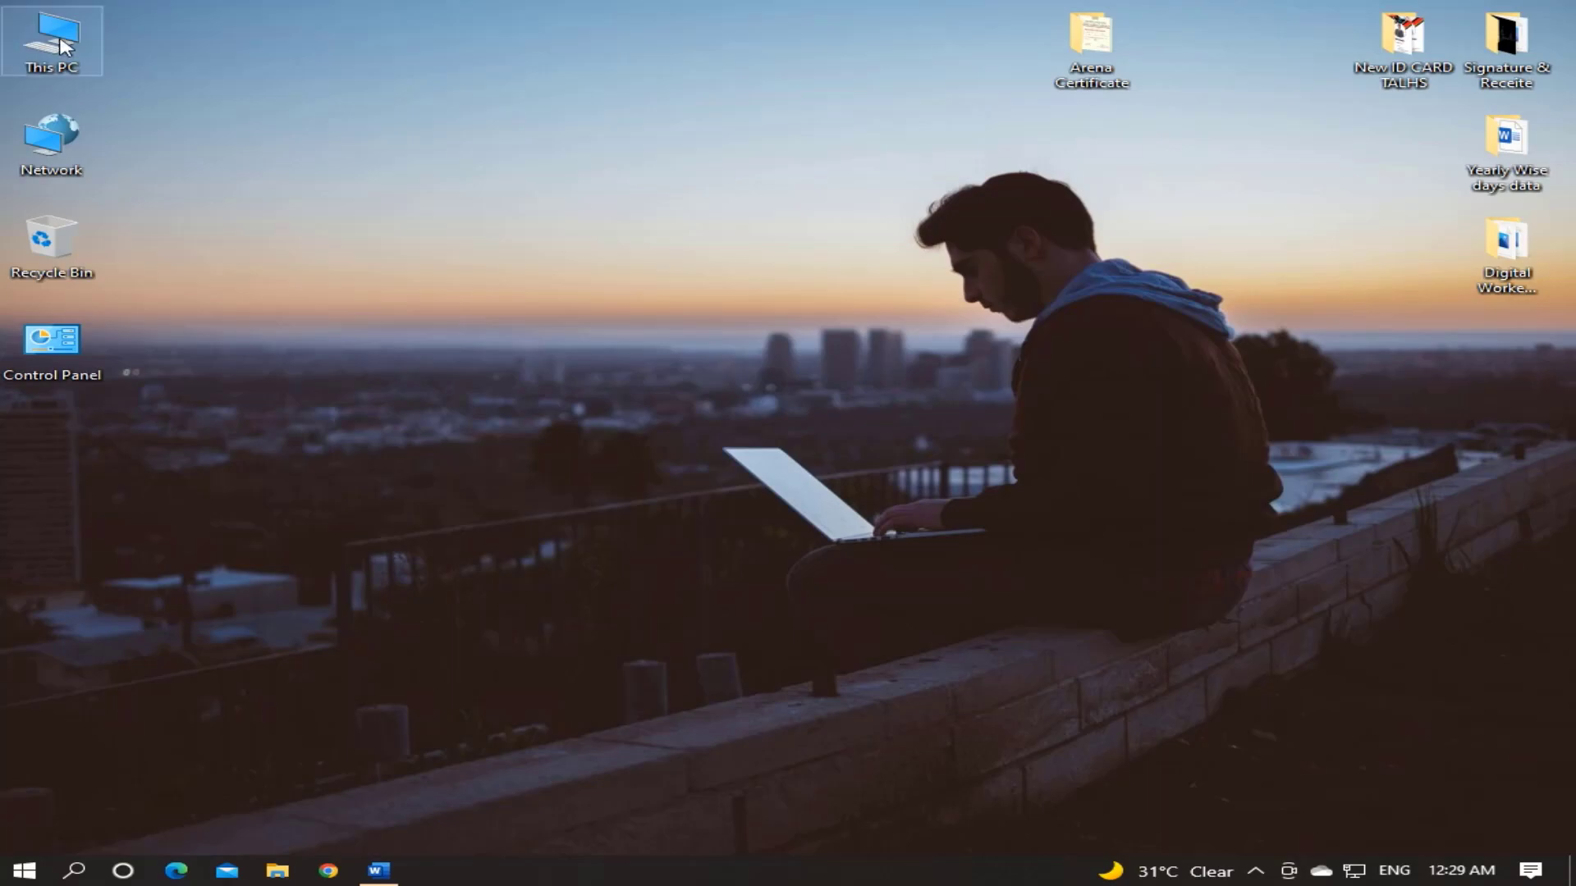
{"action": "double_click", "coordinate": [62, 43]}
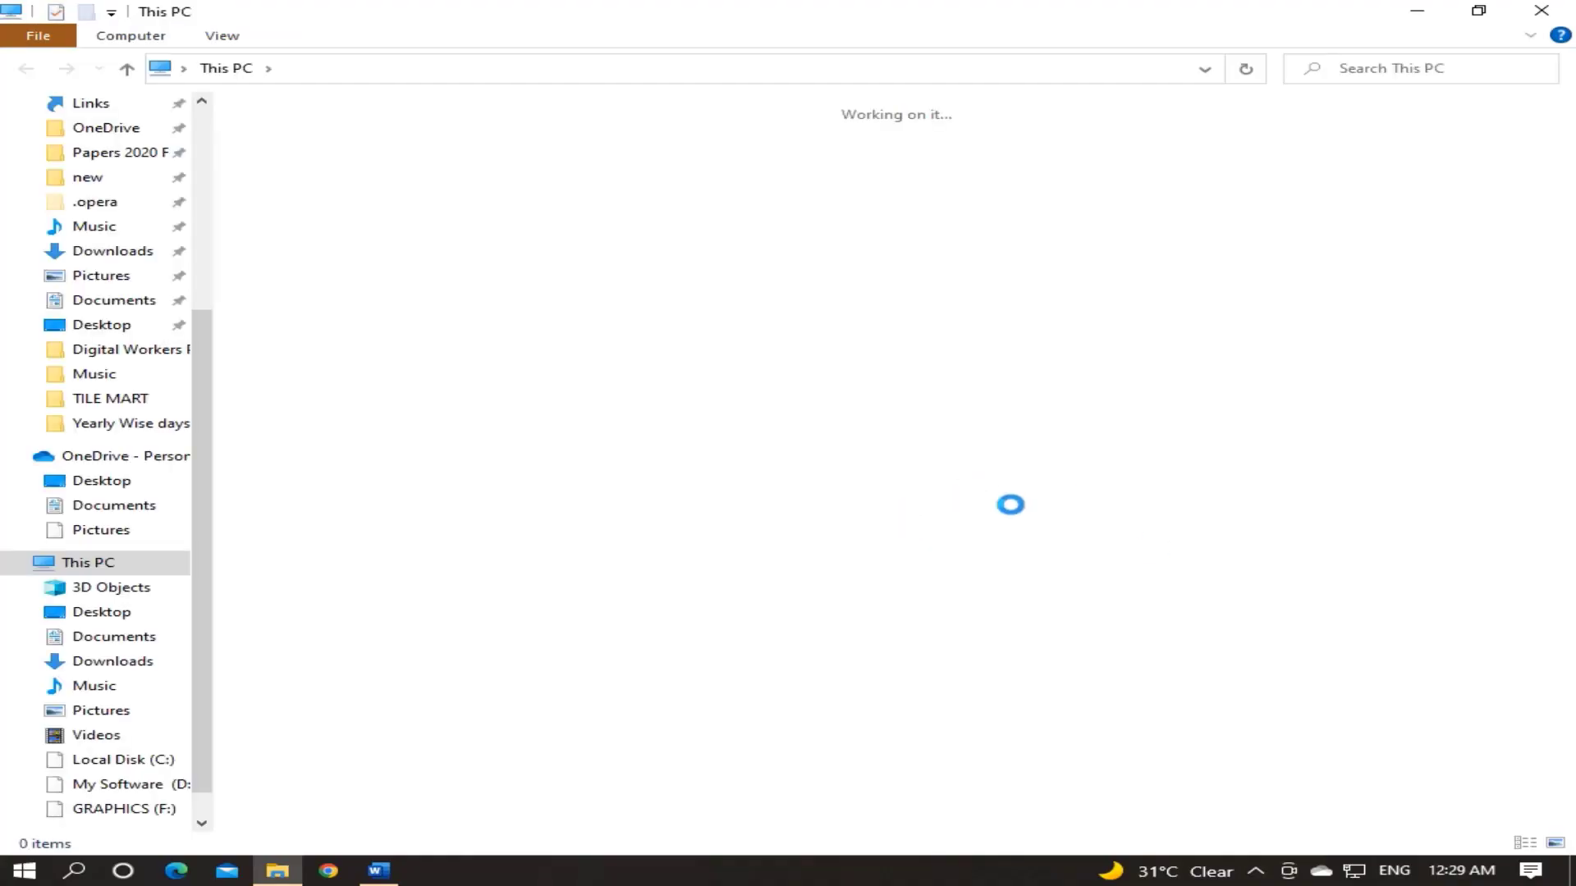
{"action": "double_click", "coordinate": [1151, 394]}
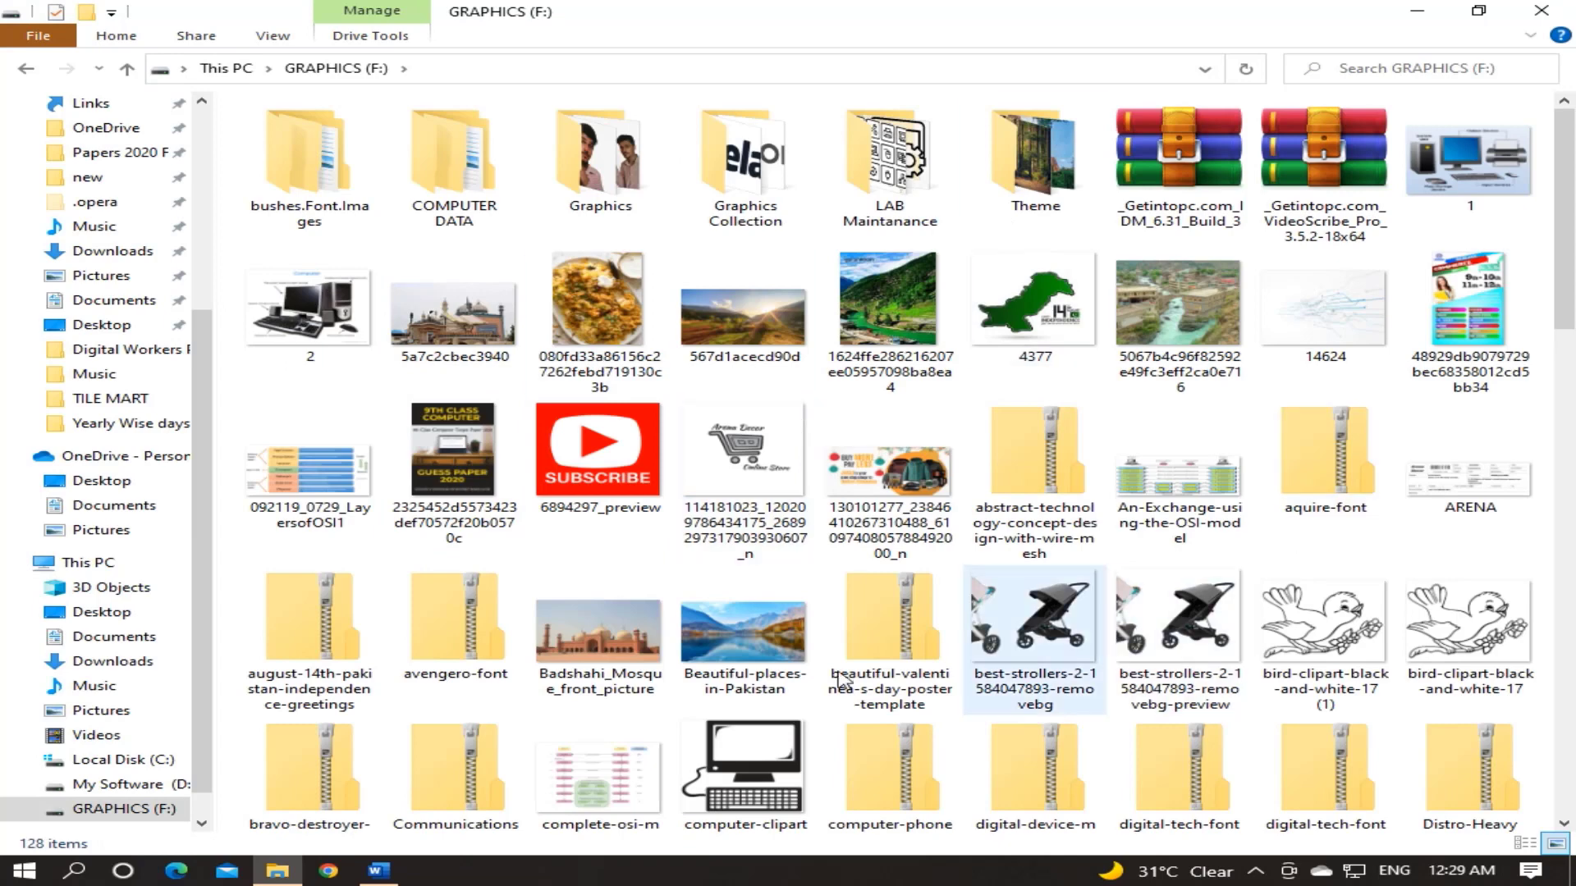
{"action": "left_click", "coordinate": [1094, 609]}
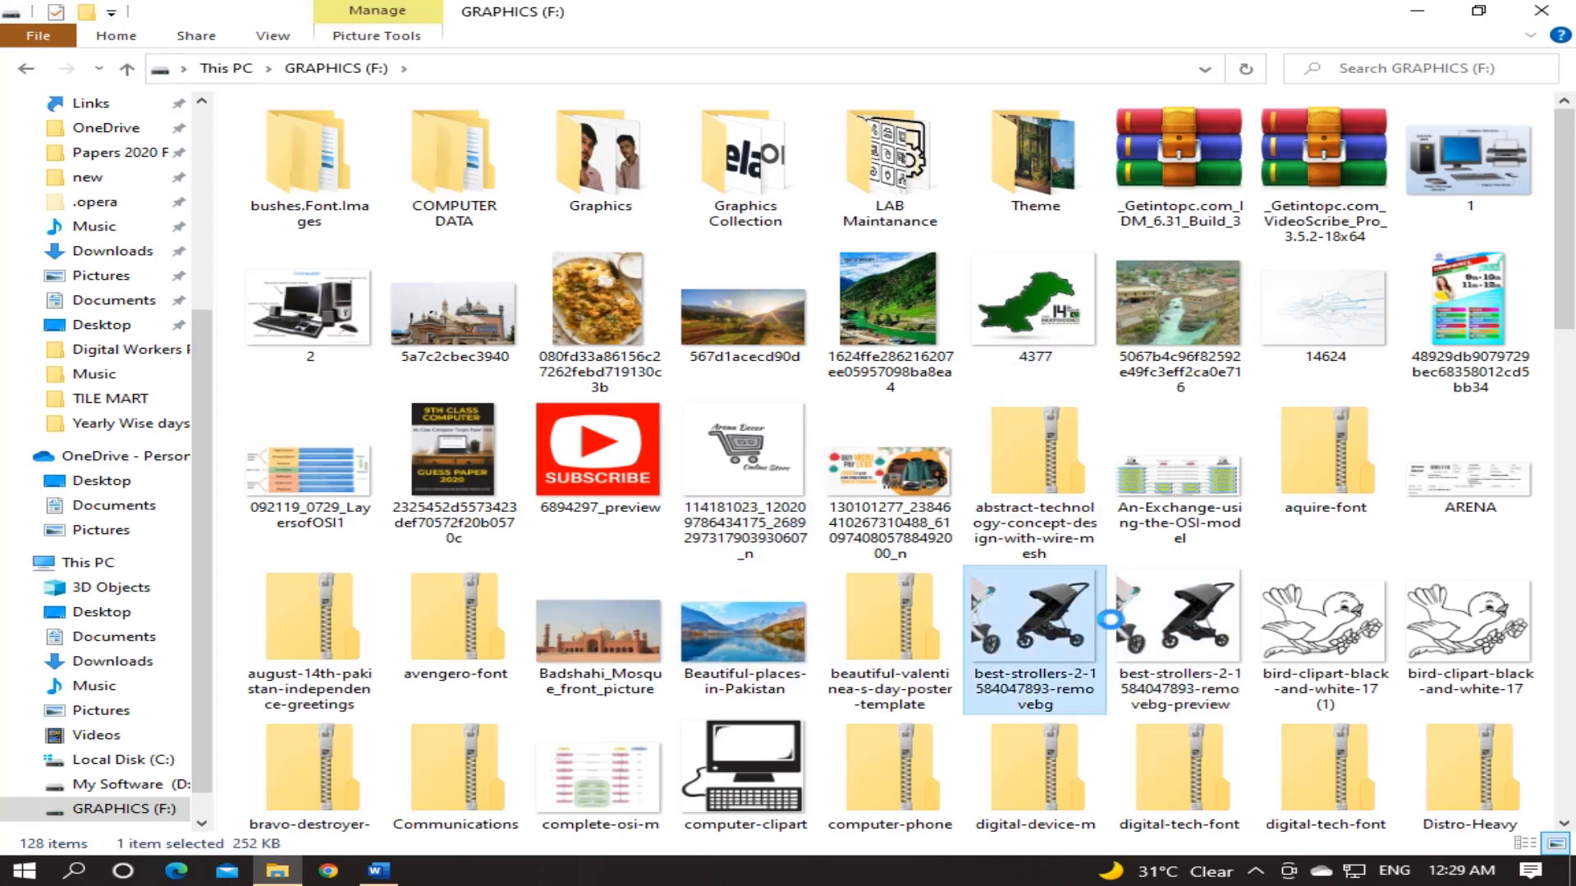
{"action": "right_click", "coordinate": [1094, 604]}
{"action": "left_click", "coordinate": [1152, 475]}
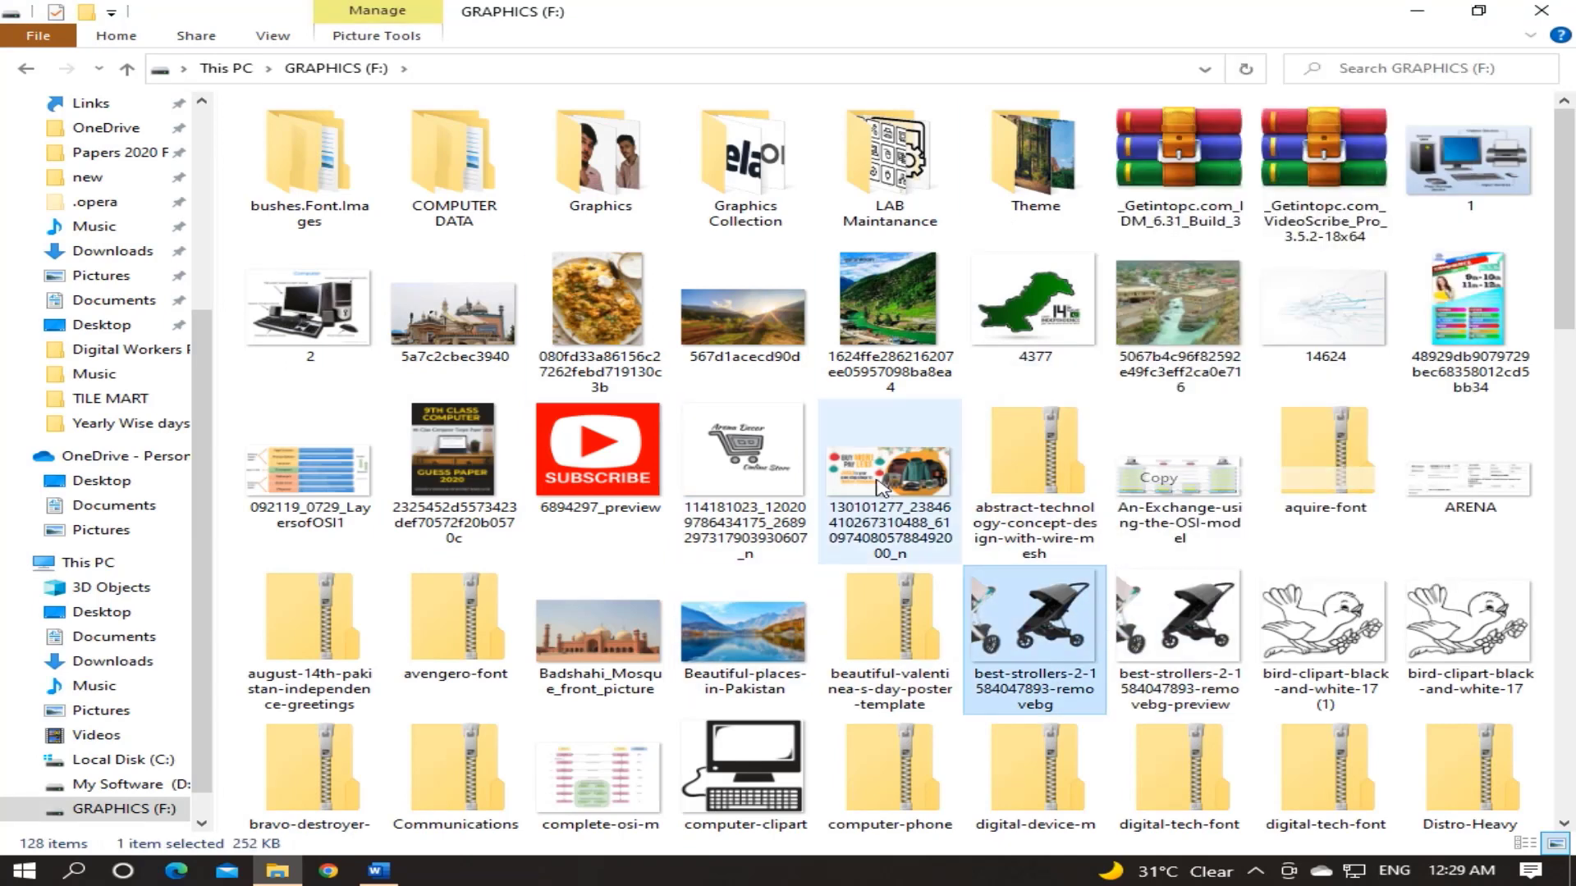
Paste the stroller image into bushes.Font.Images, close Explorer and return to Word
{"action": "left_click", "coordinate": [328, 190]}
{"action": "double_click", "coordinate": [329, 190]}
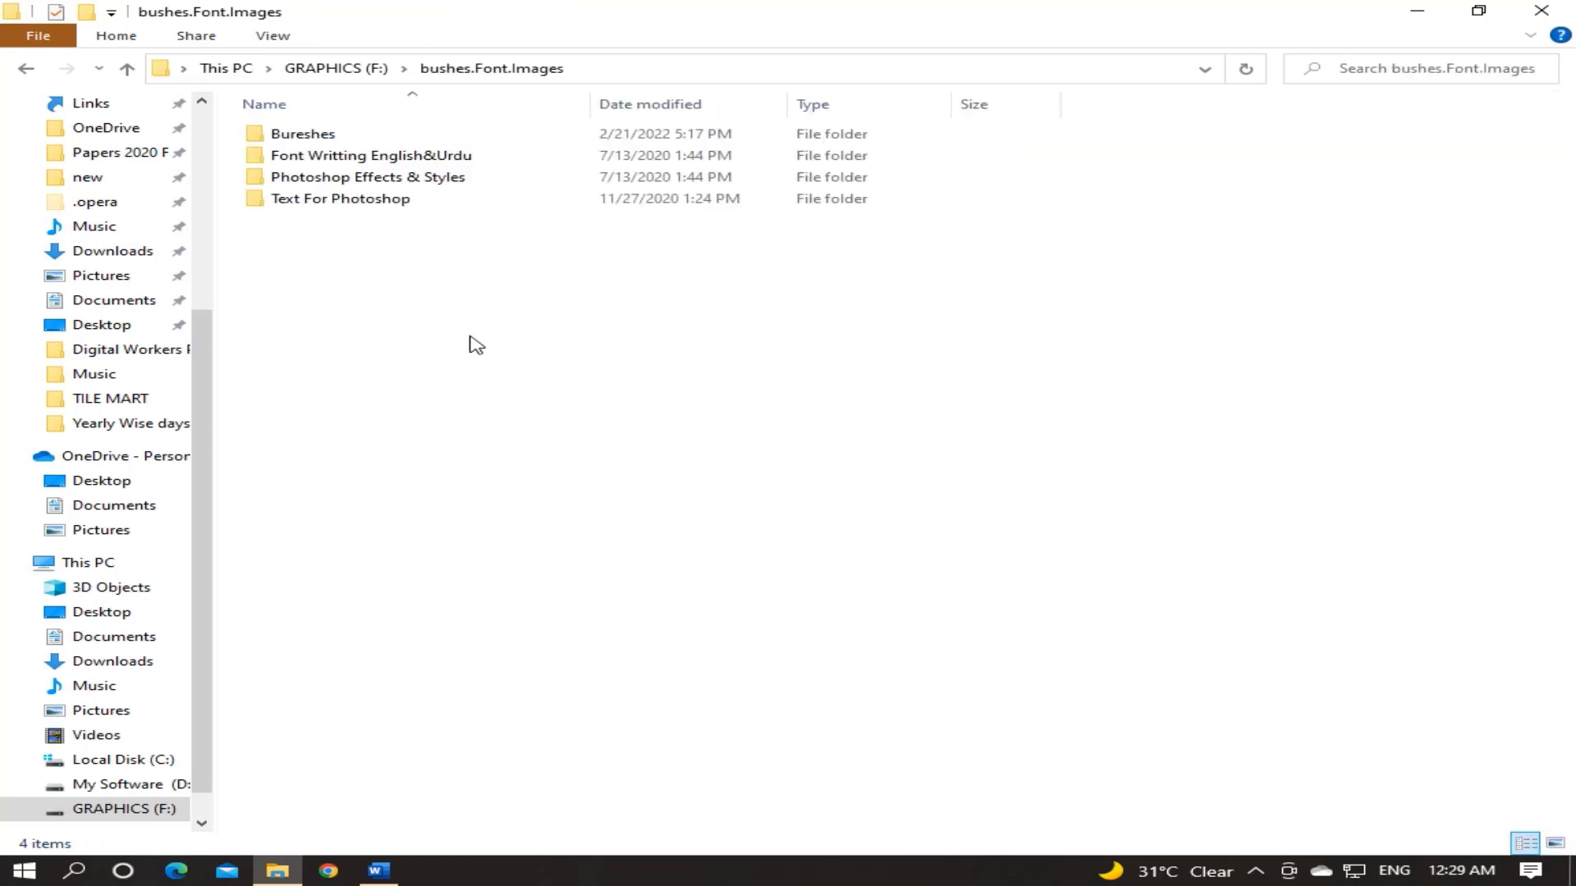
{"action": "right_click", "coordinate": [486, 322]}
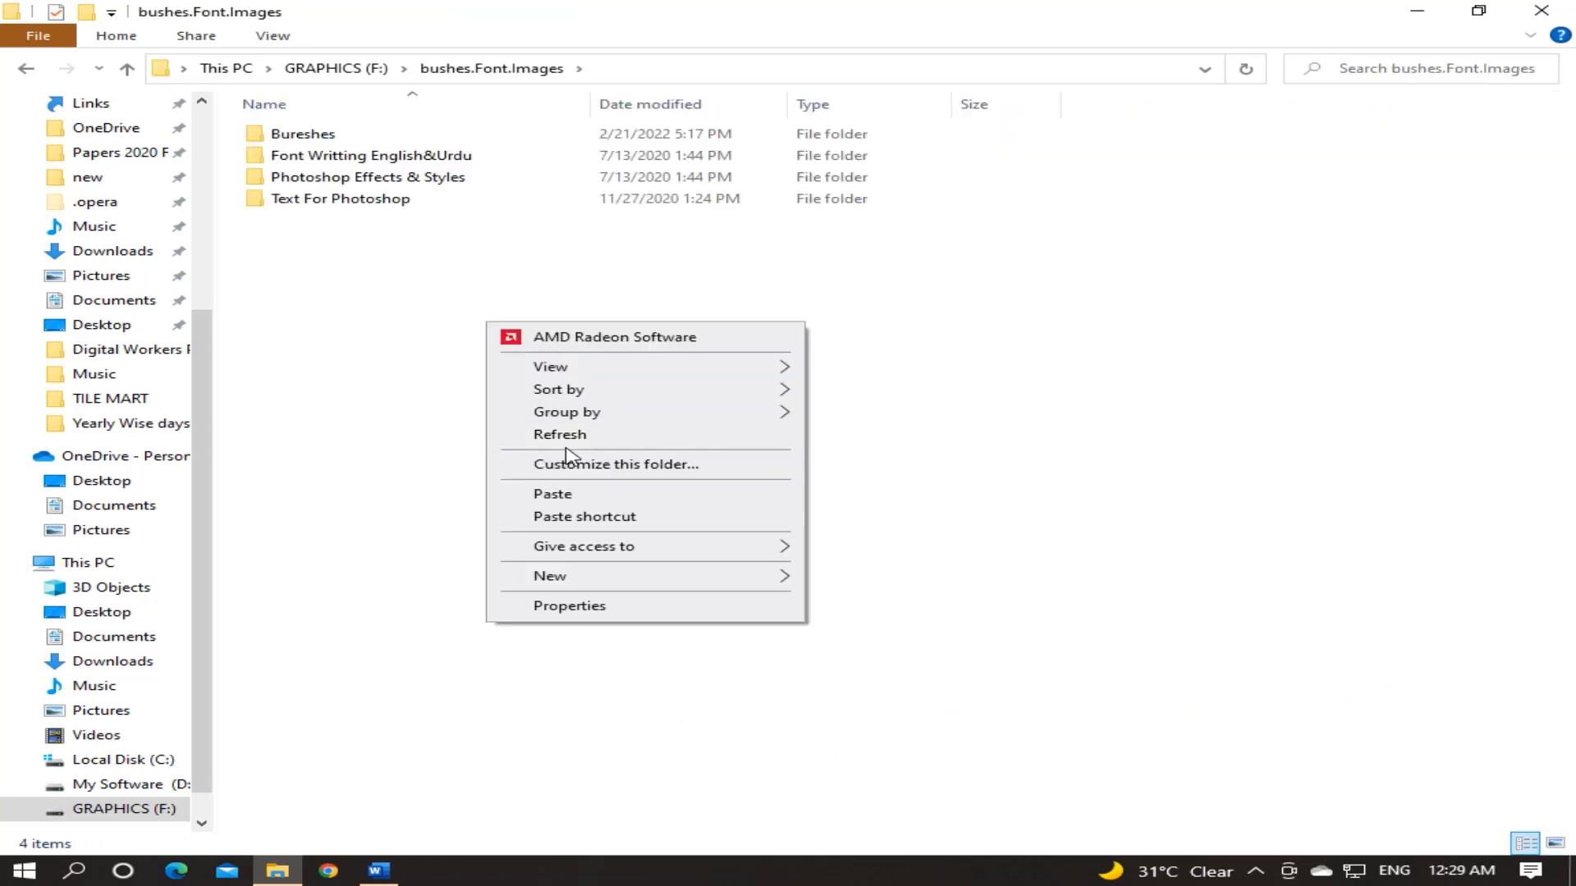
{"action": "left_click", "coordinate": [574, 494]}
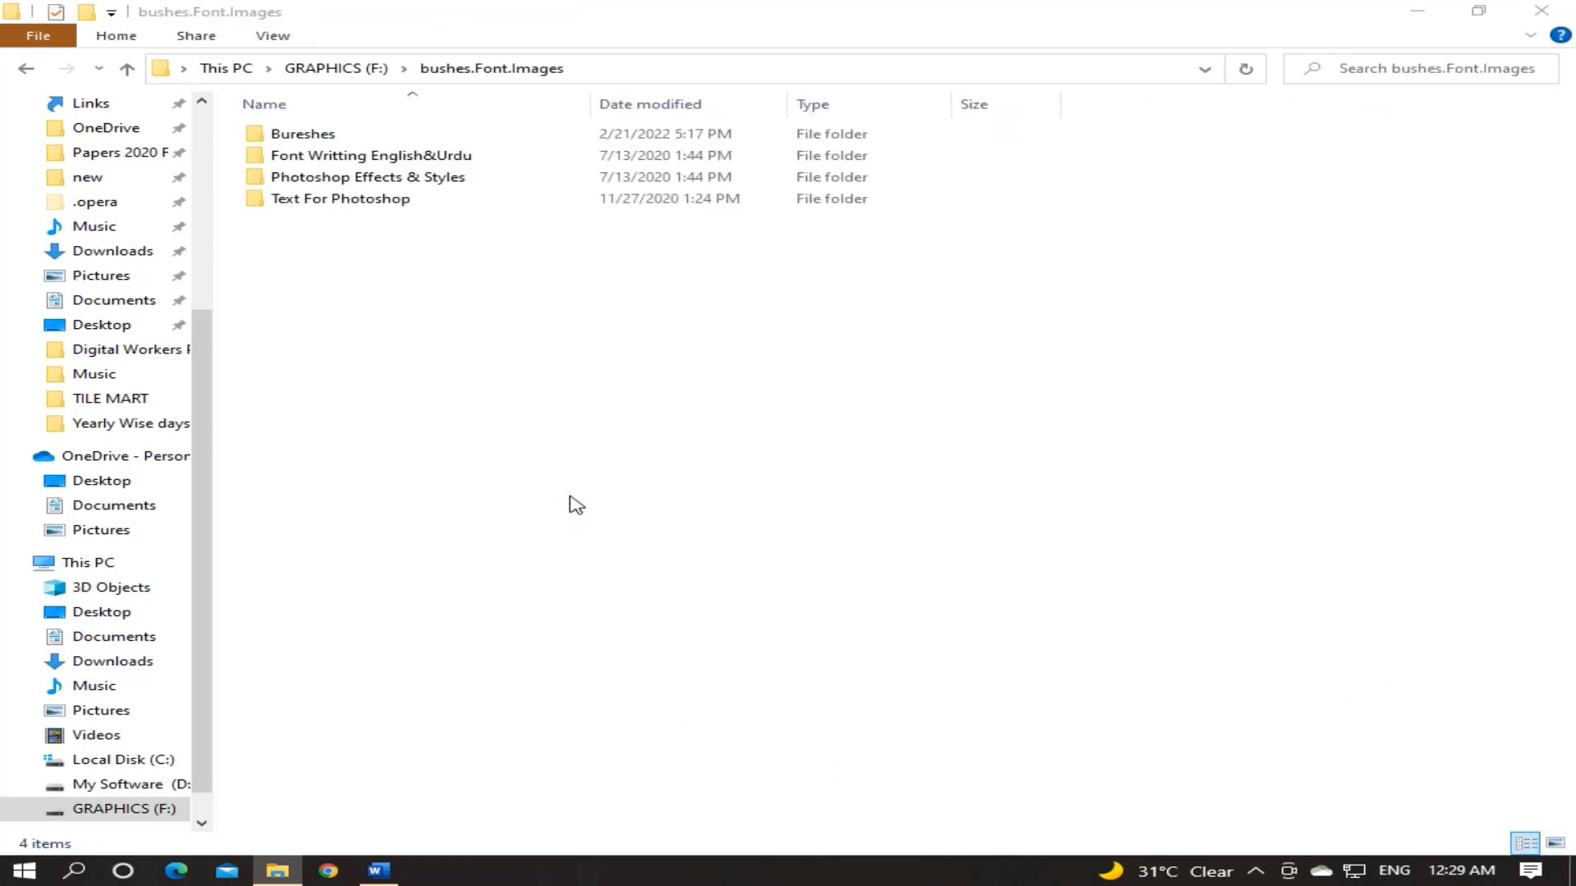
{"action": "left_click", "coordinate": [1541, 11]}
{"action": "left_click", "coordinate": [378, 872]}
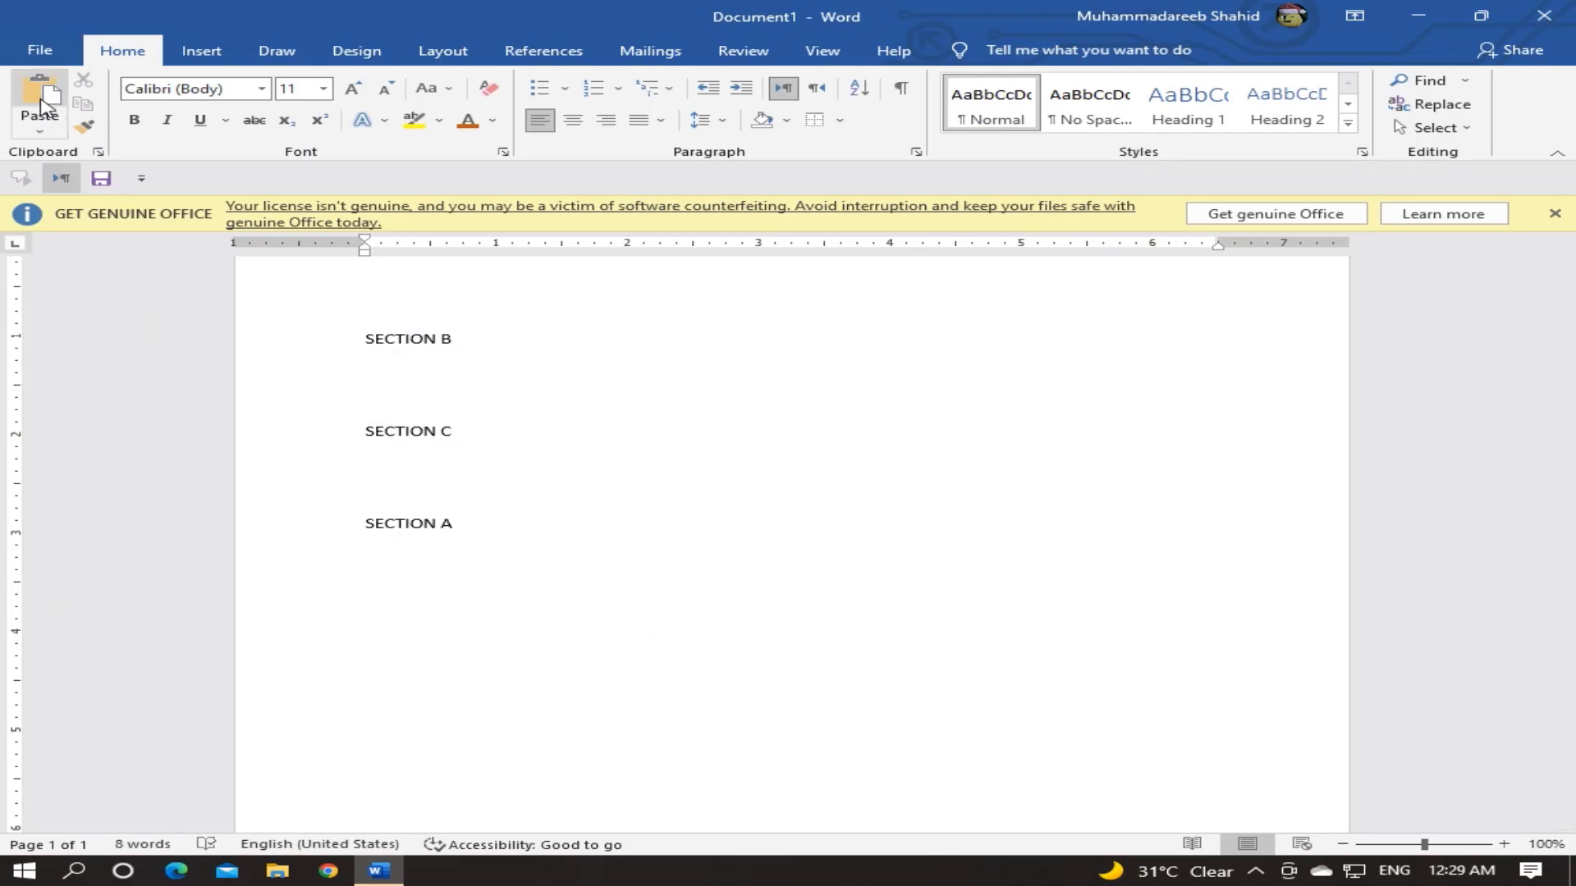
{"action": "left_click", "coordinate": [40, 130]}
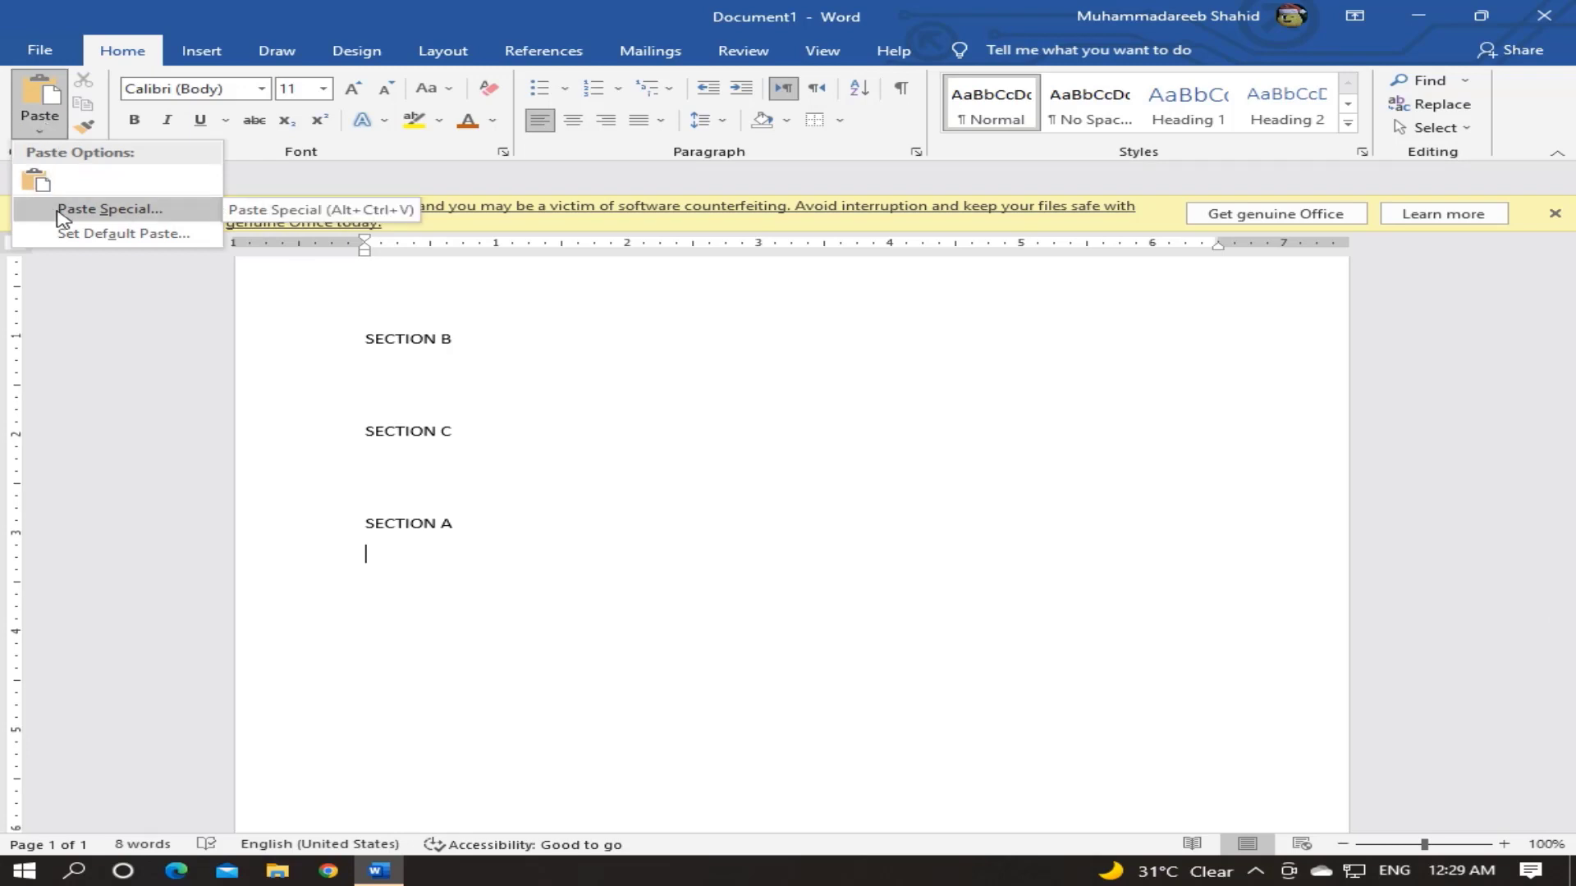
{"action": "left_click", "coordinate": [590, 440]}
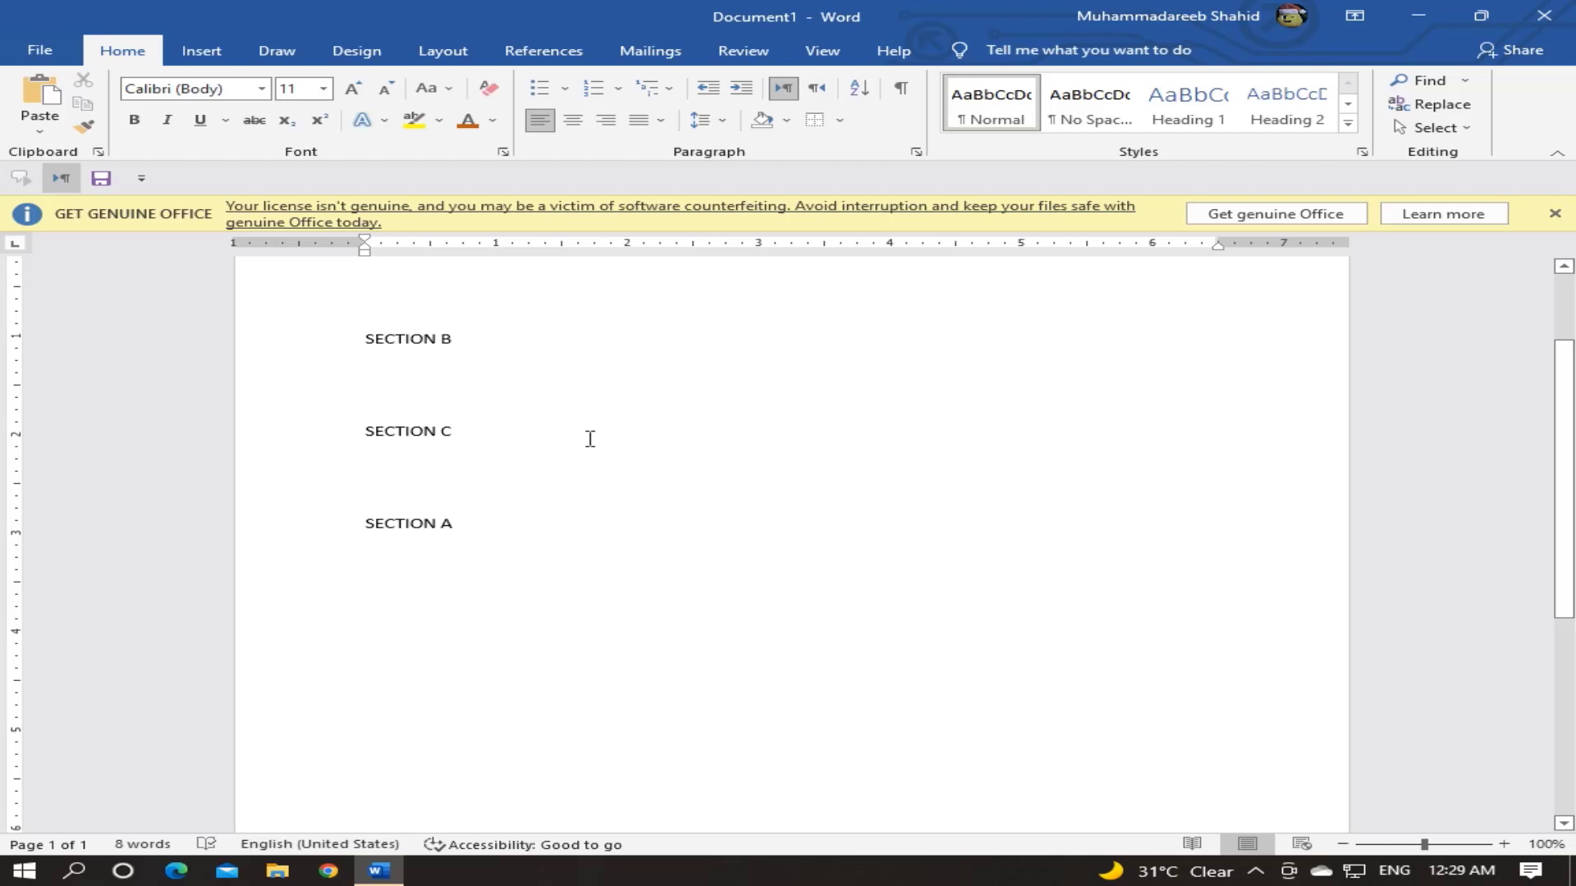
{"action": "scroll", "coordinate": [1564, 394], "scroll_direction": "up", "scroll_amount": 3}
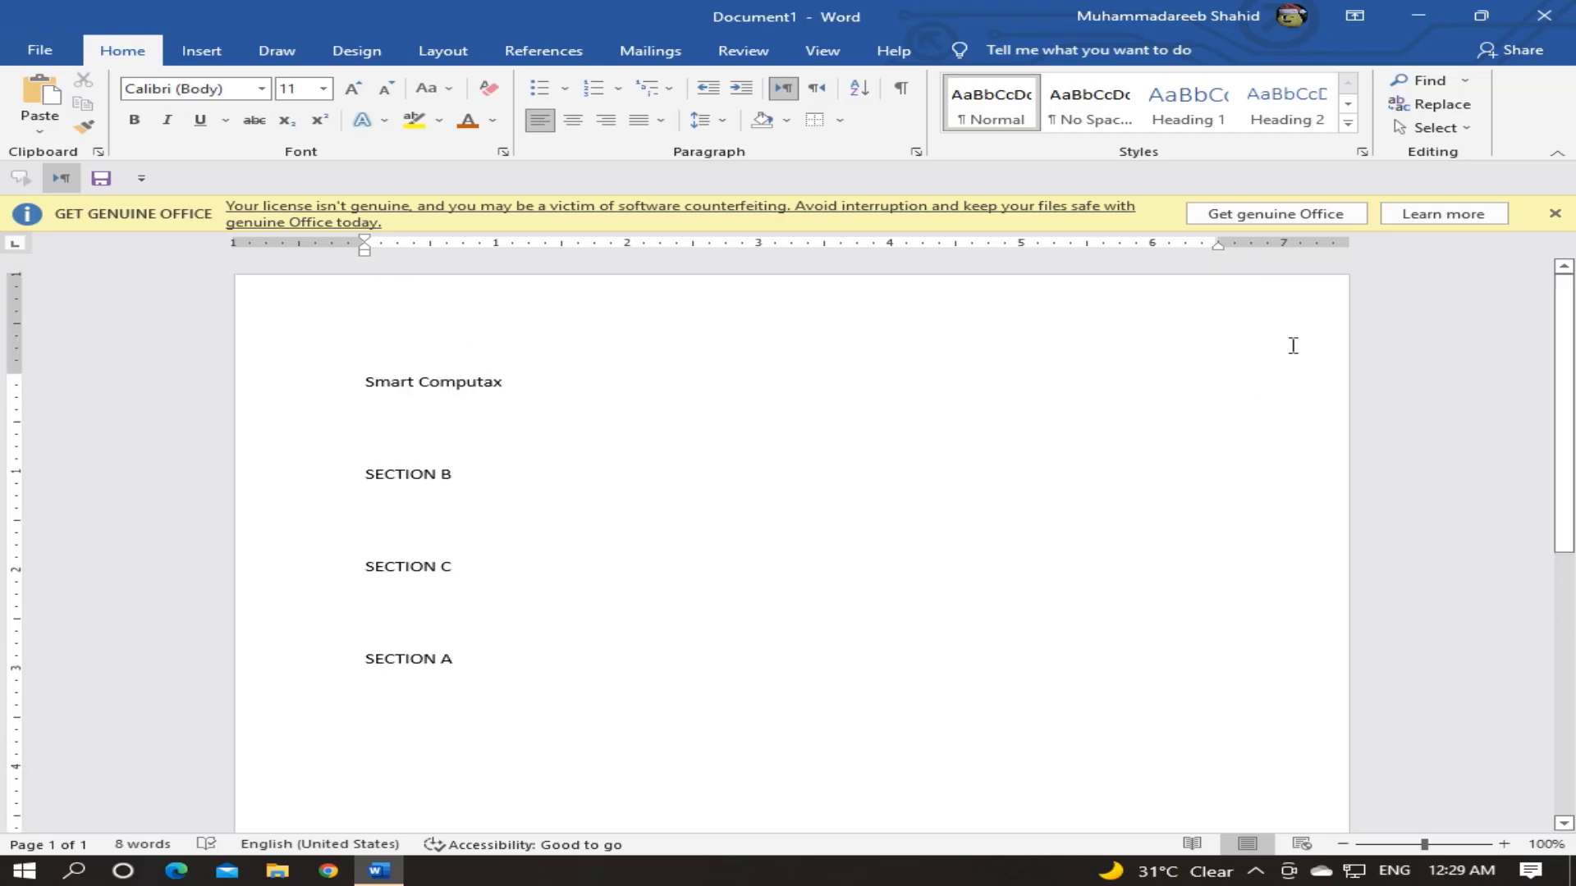